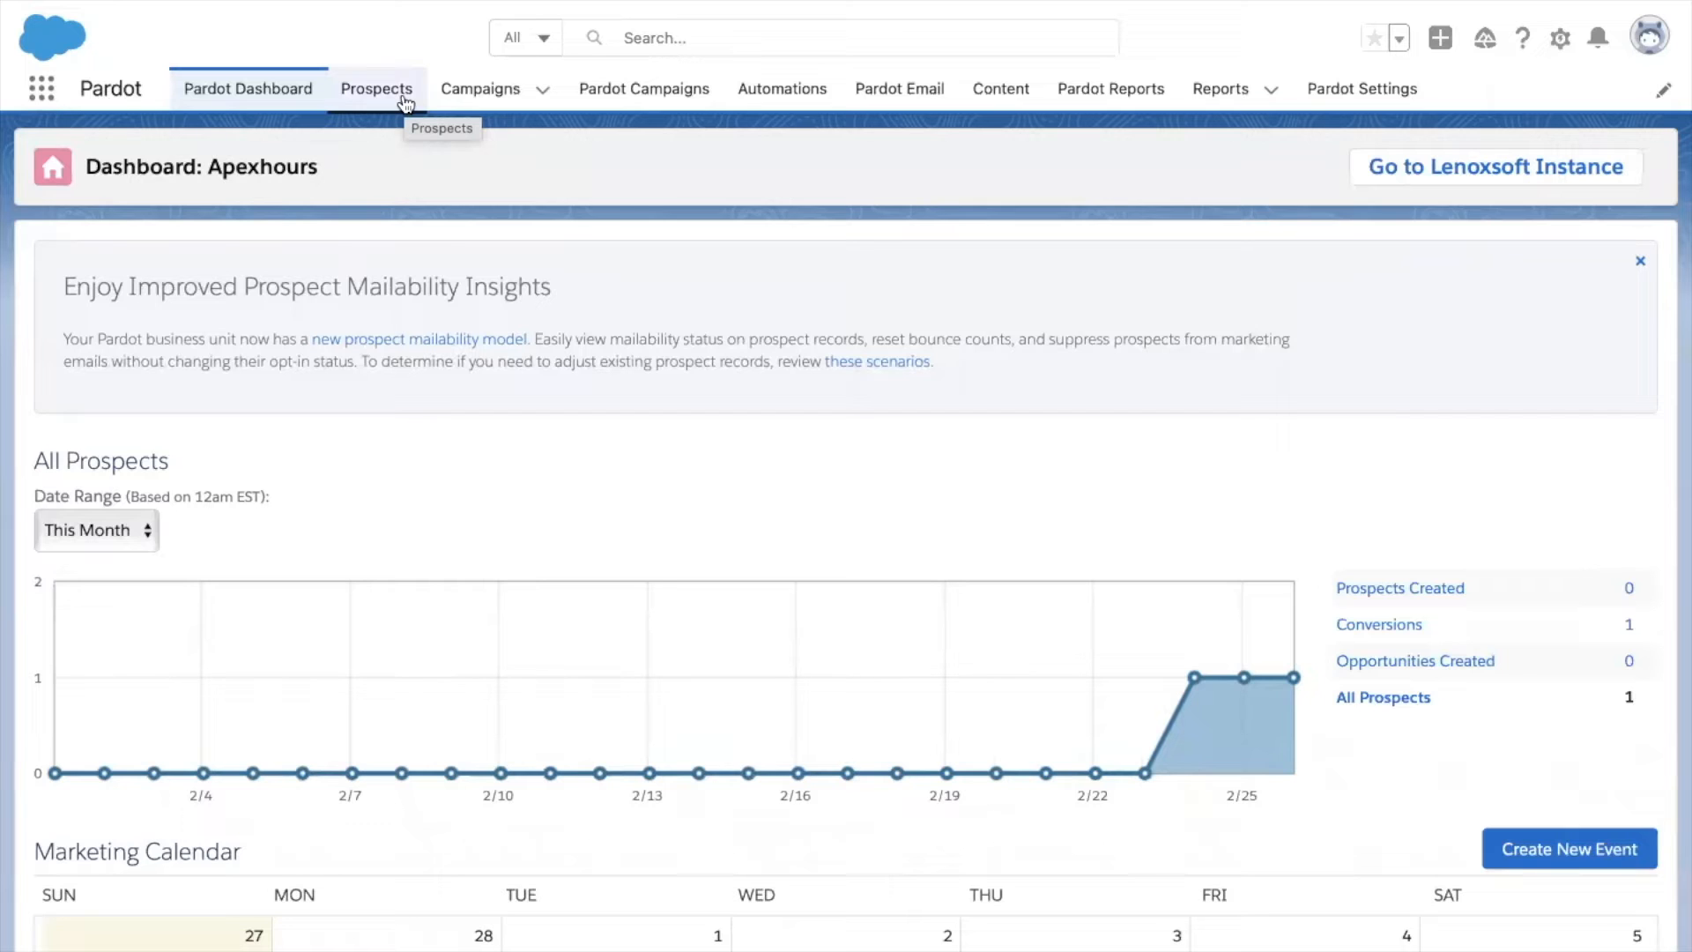
Open the Prospects area and go to its Profiles list under Segmentation.
{"action": "left_click", "coordinate": [404, 101]}
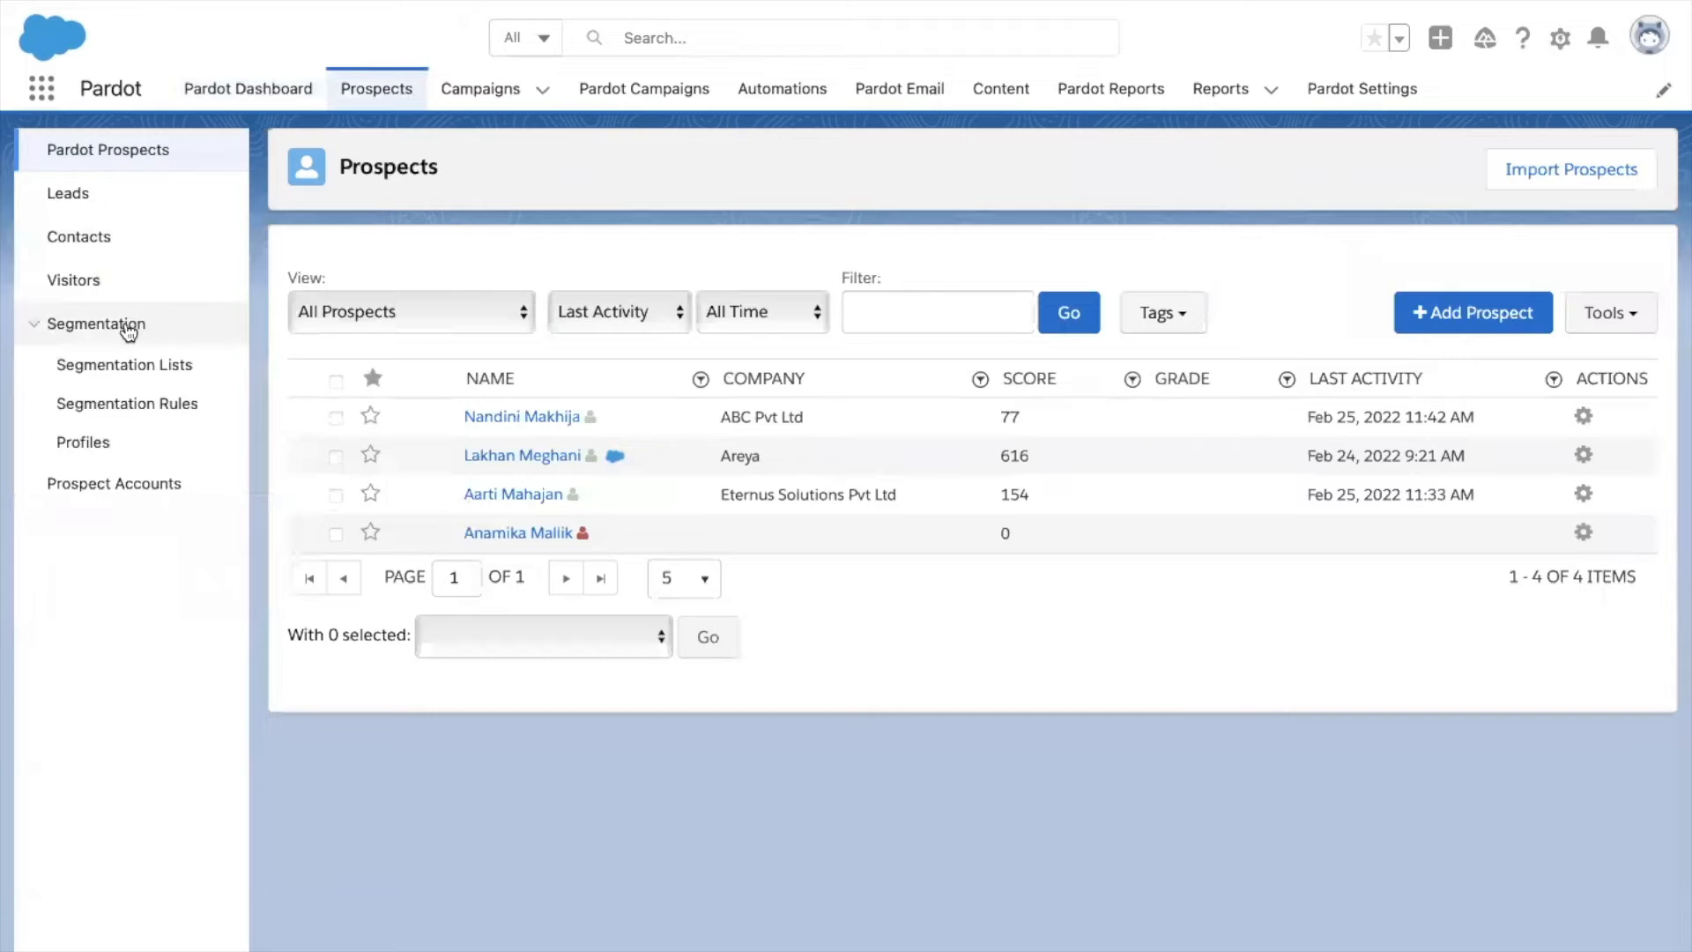
{"action": "left_click", "coordinate": [99, 443]}
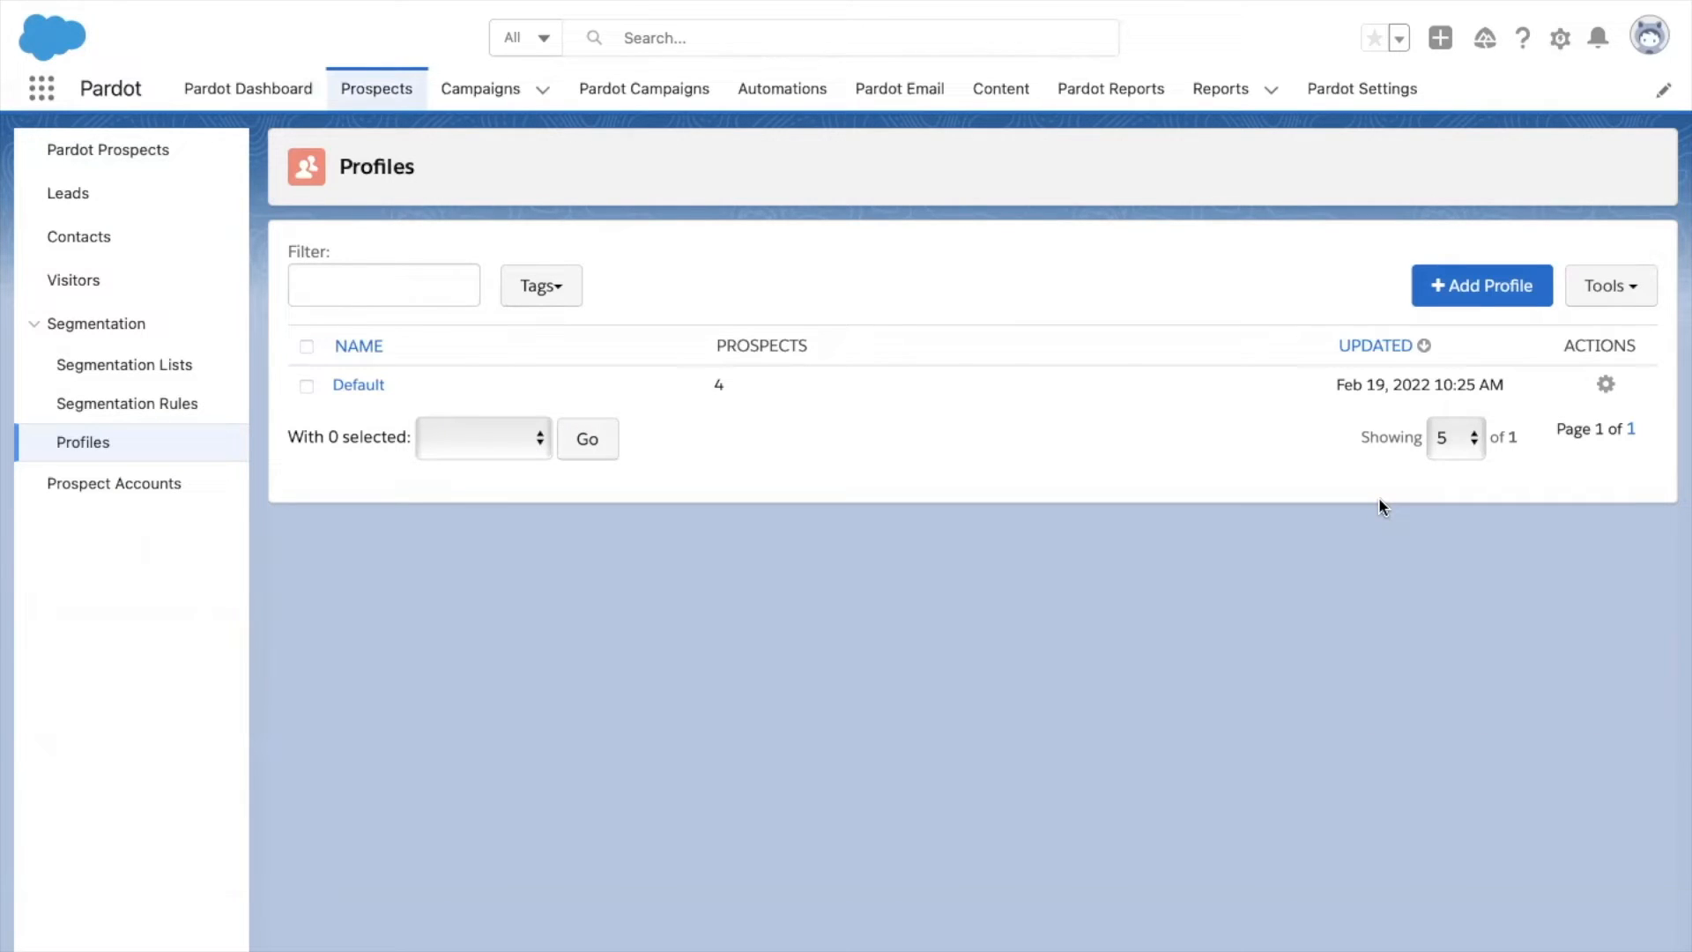
Start a new prospect profile named 'ApexH Profile' with the tag customer.
{"action": "left_click", "coordinate": [1467, 298]}
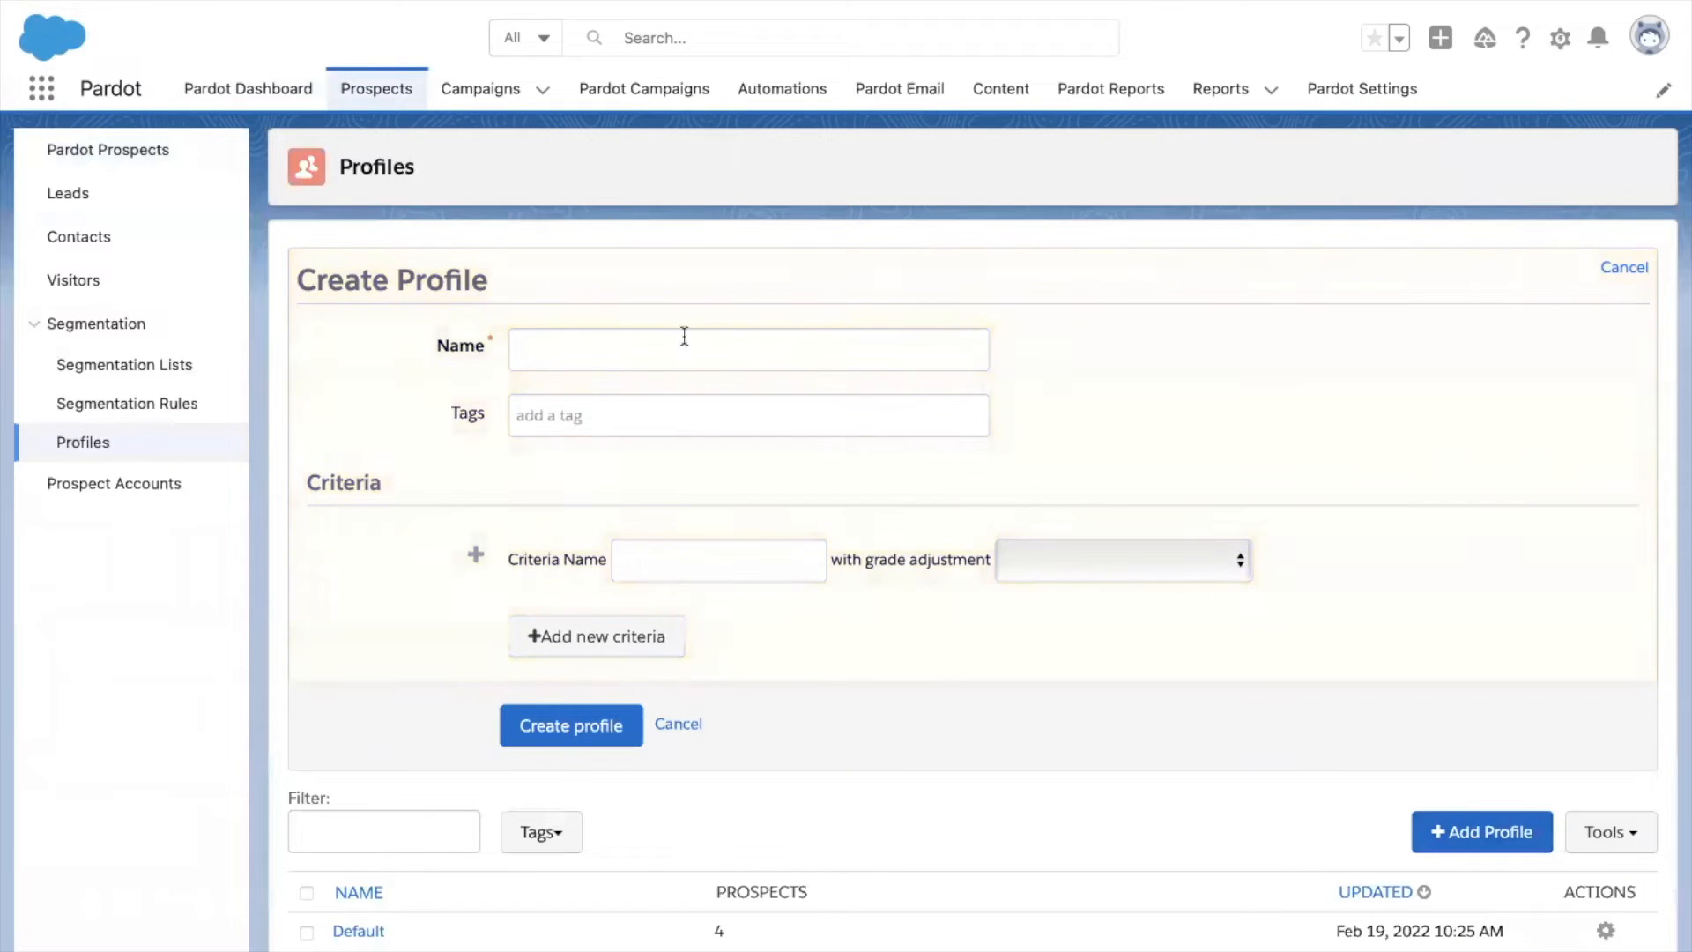
{"action": "left_click", "coordinate": [647, 364]}
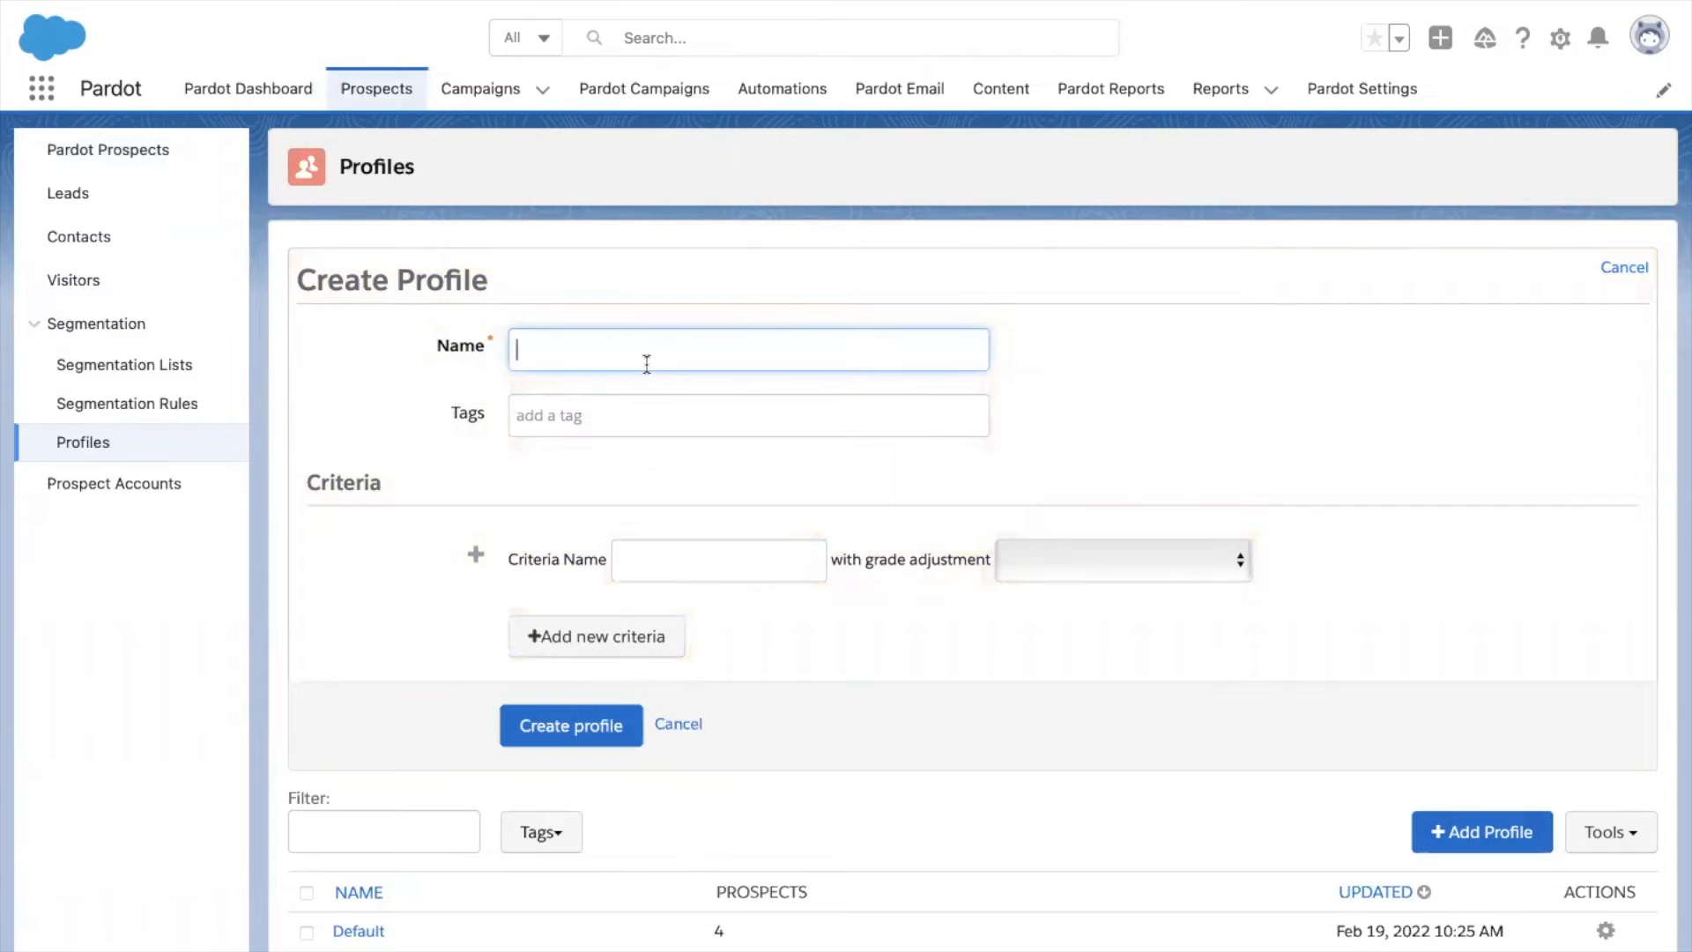
{"action": "type", "text": "ApexH Profile"}
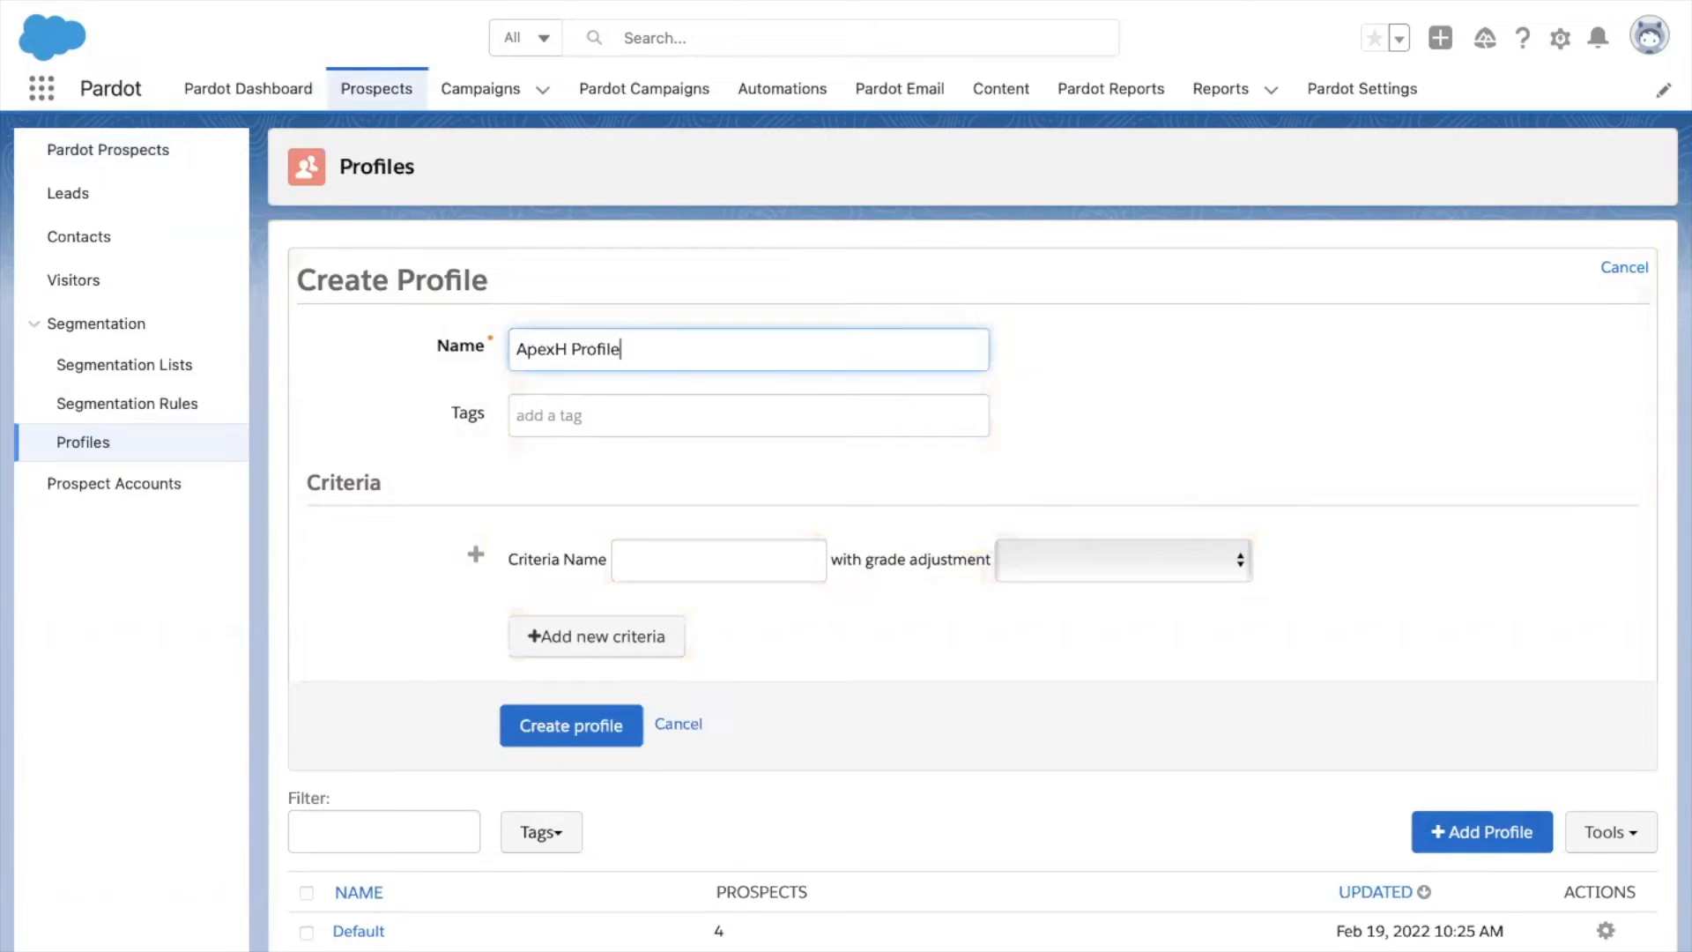
{"action": "left_click", "coordinate": [647, 430]}
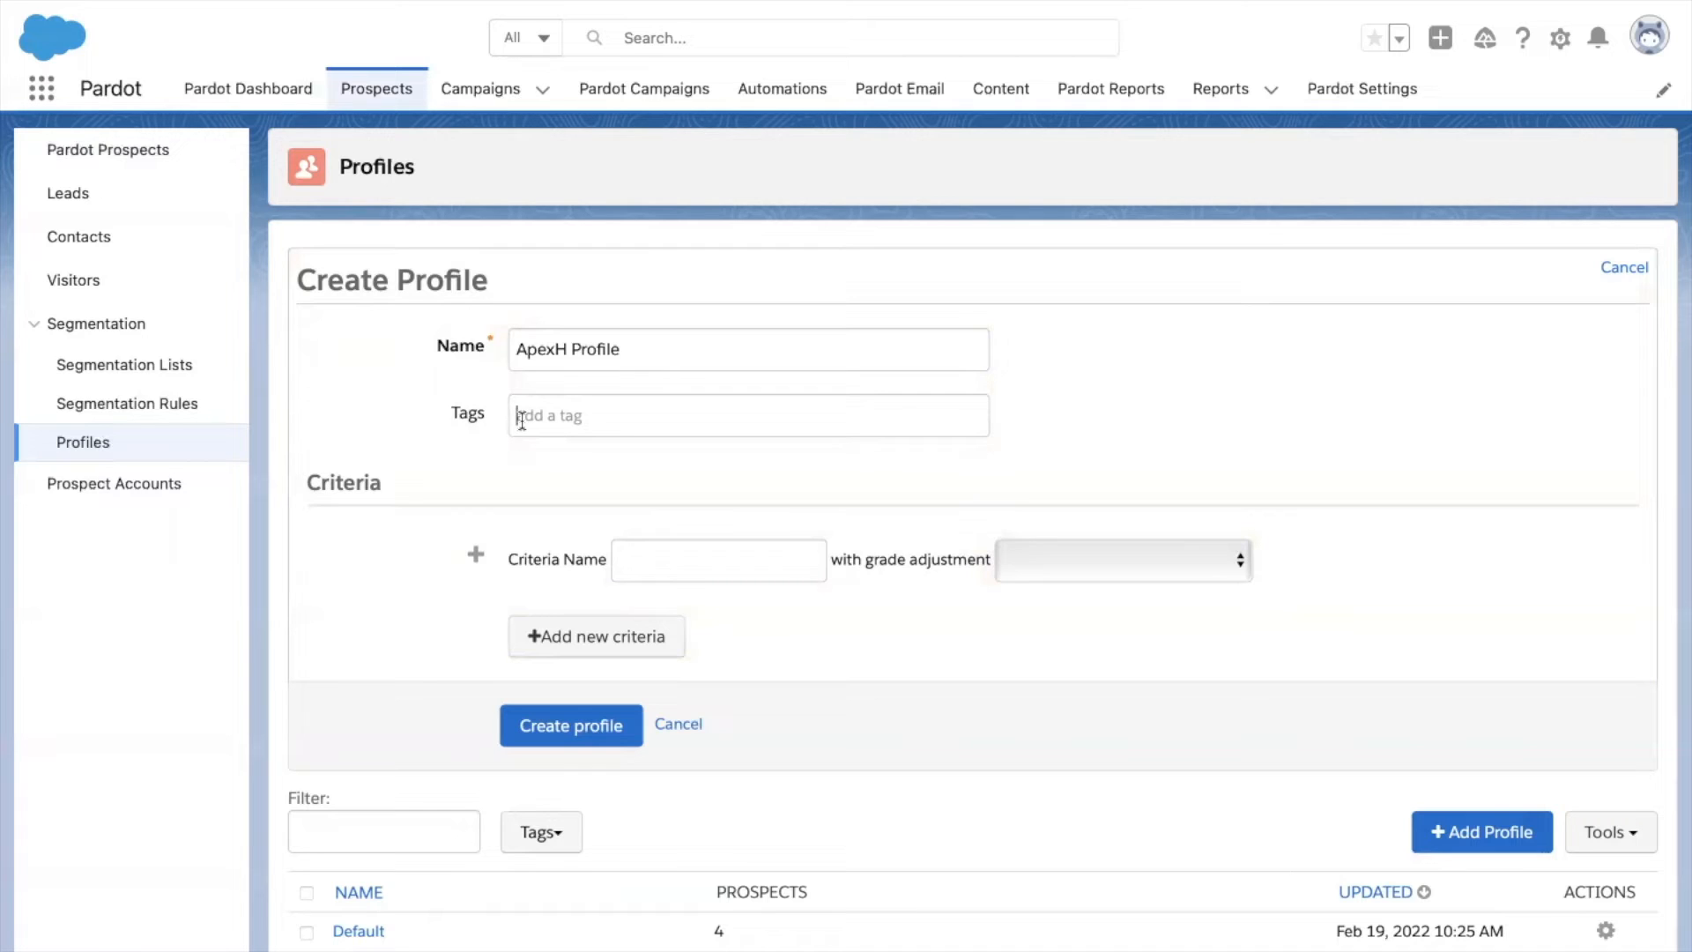
{"action": "type", "text": "customer"}
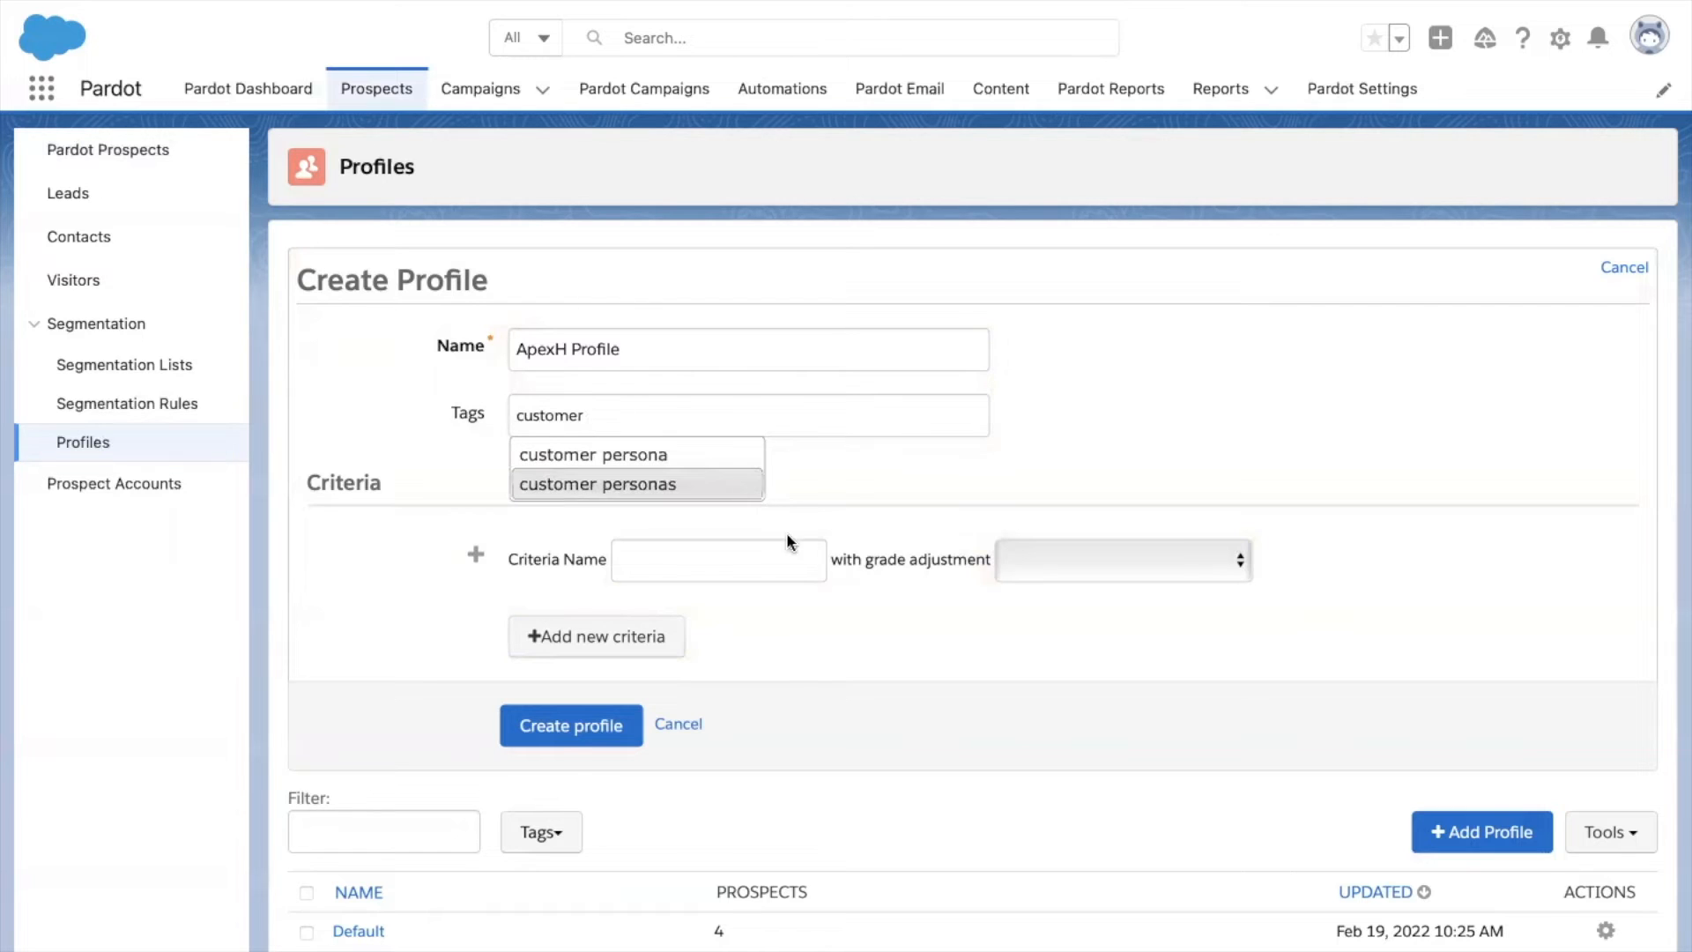
{"action": "key", "text": "Return"}
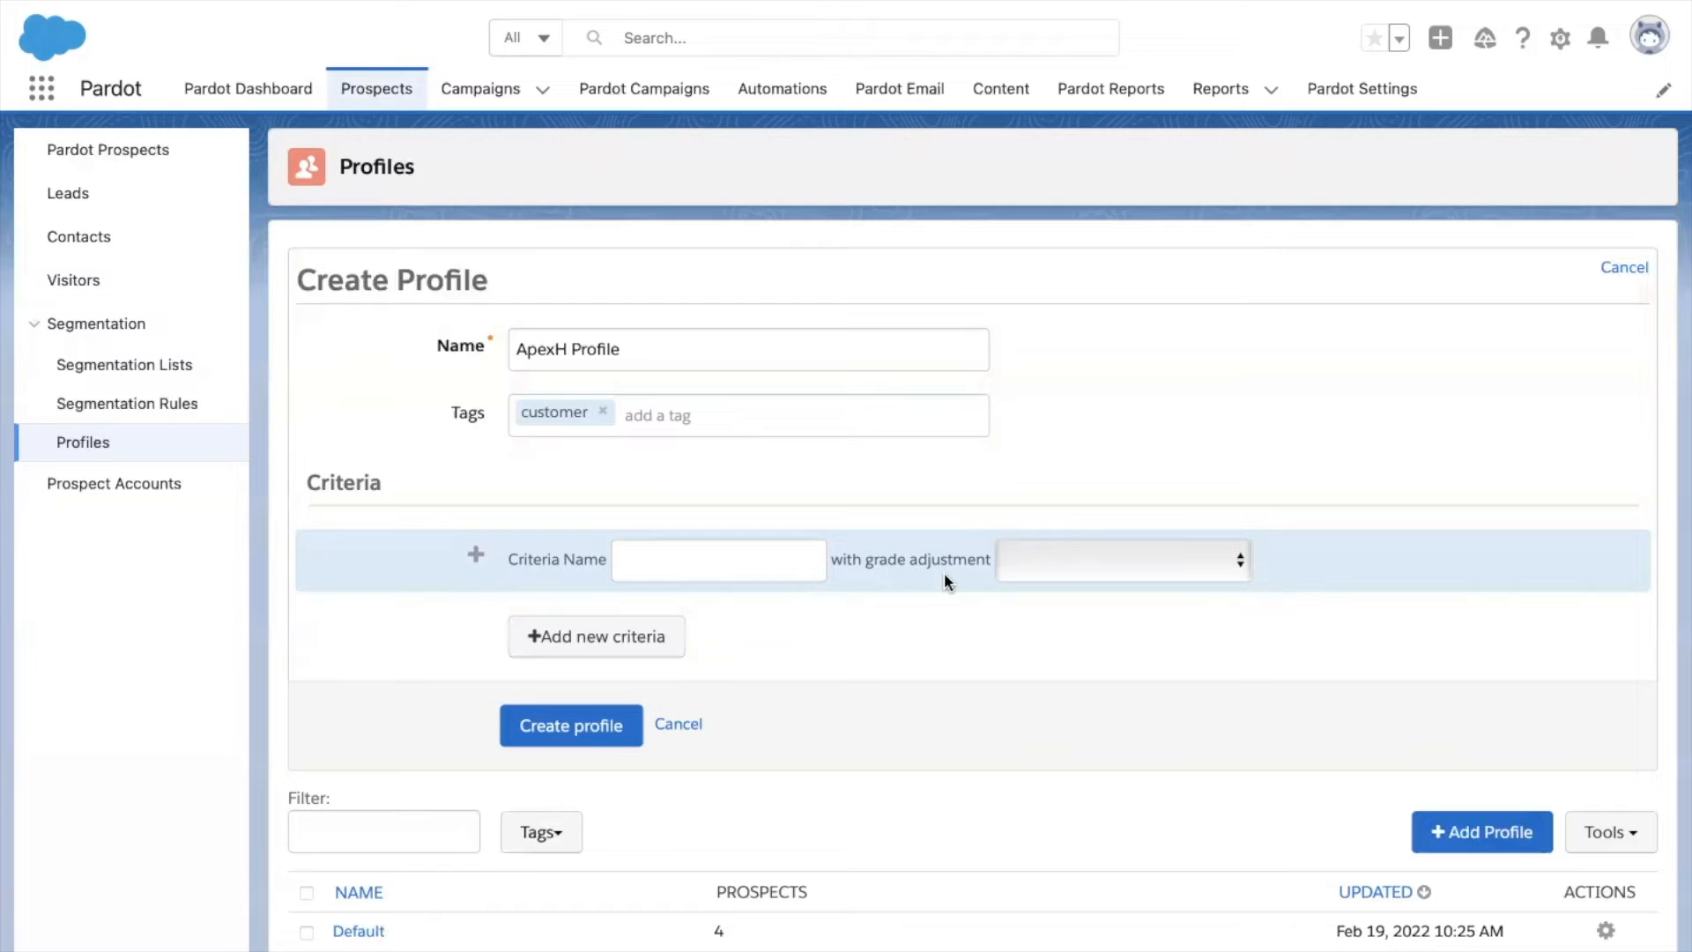
{"action": "left_click", "coordinate": [656, 577]}
Add Industry and Job Title criteria, each with a 2/3 grade adjustment.
{"action": "type", "text": "In"}
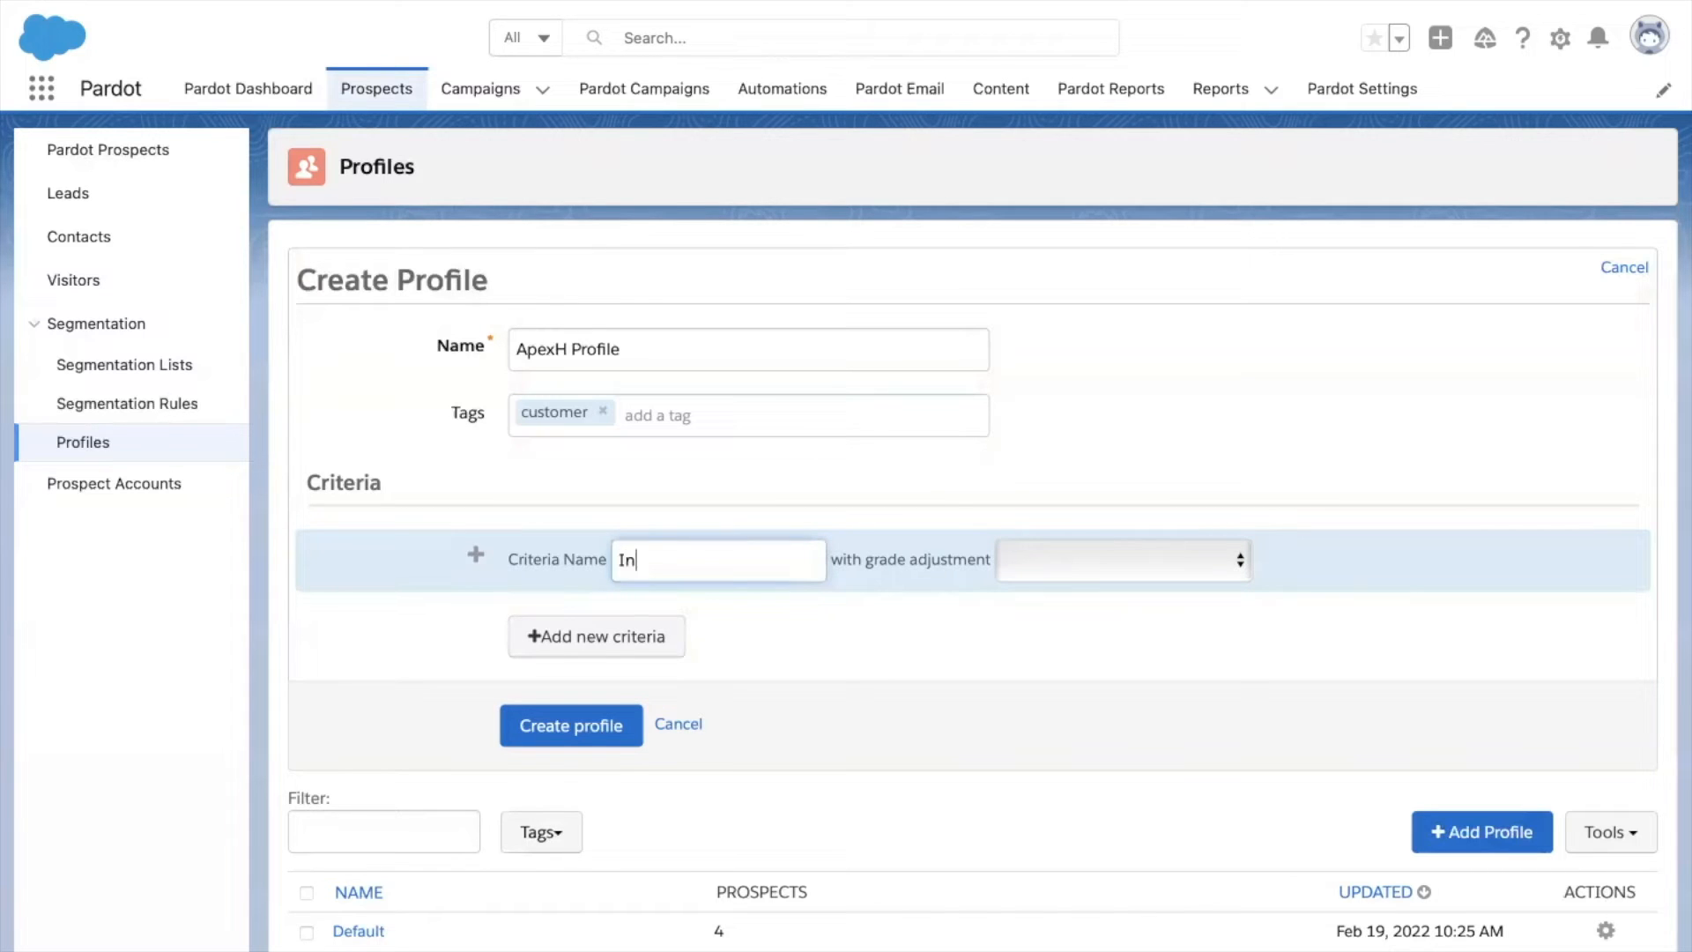
{"action": "type", "text": "dustry"}
{"action": "left_click", "coordinate": [1074, 555]}
{"action": "left_click", "coordinate": [1076, 603]}
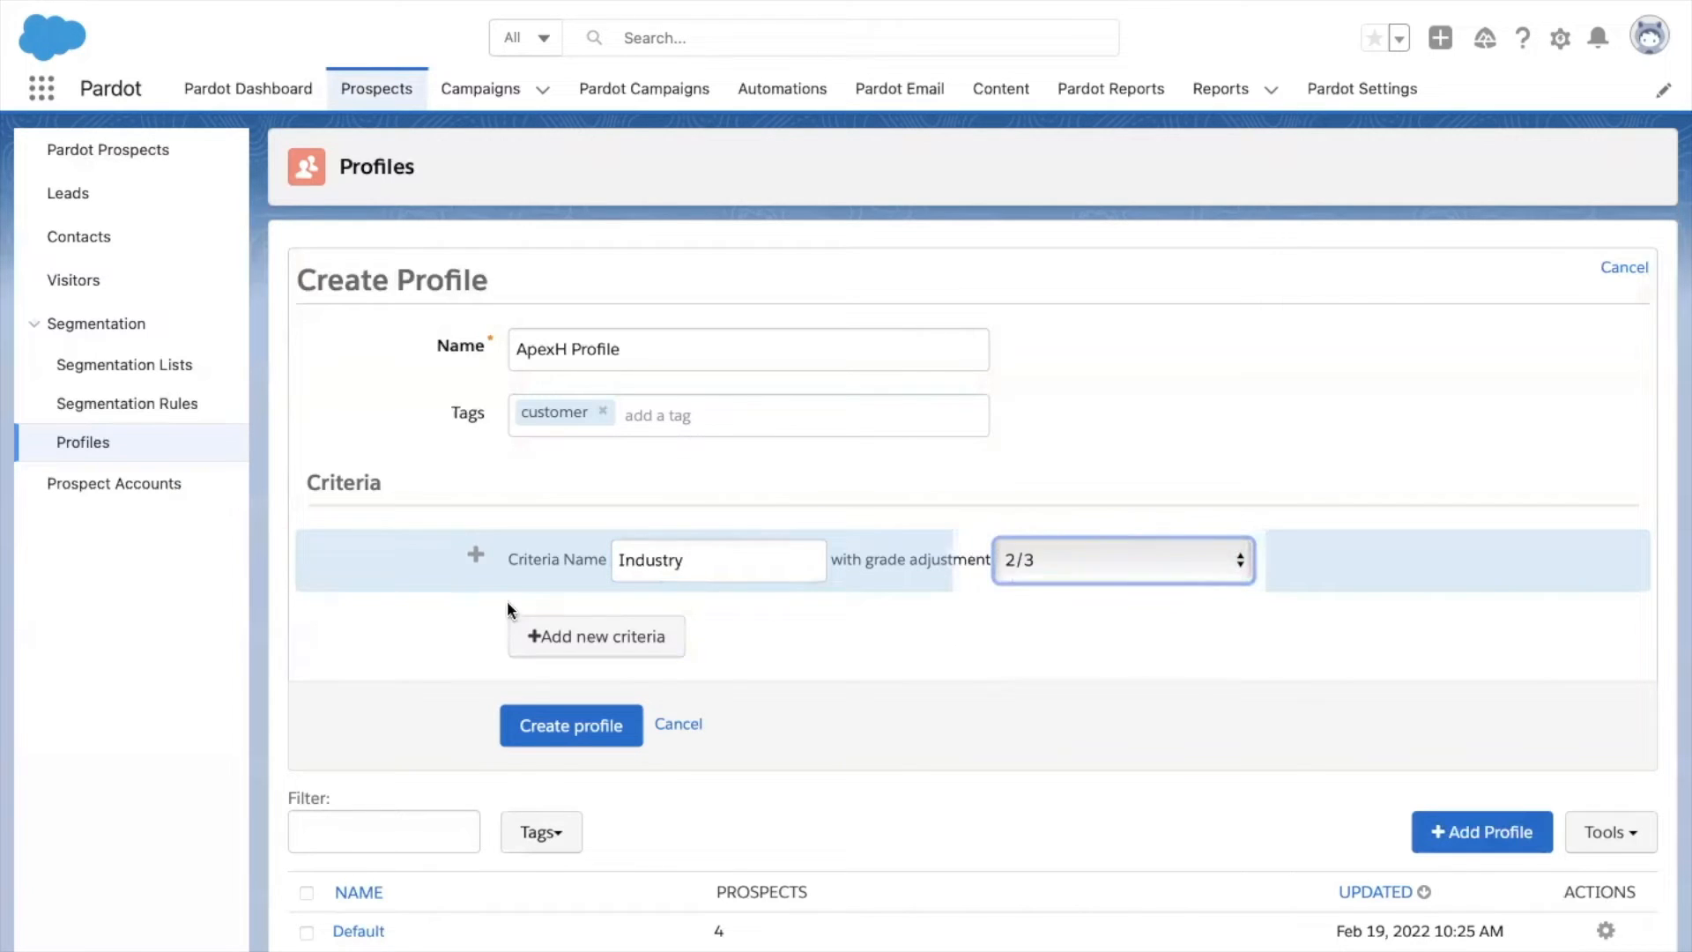
{"action": "left_click", "coordinate": [579, 627]}
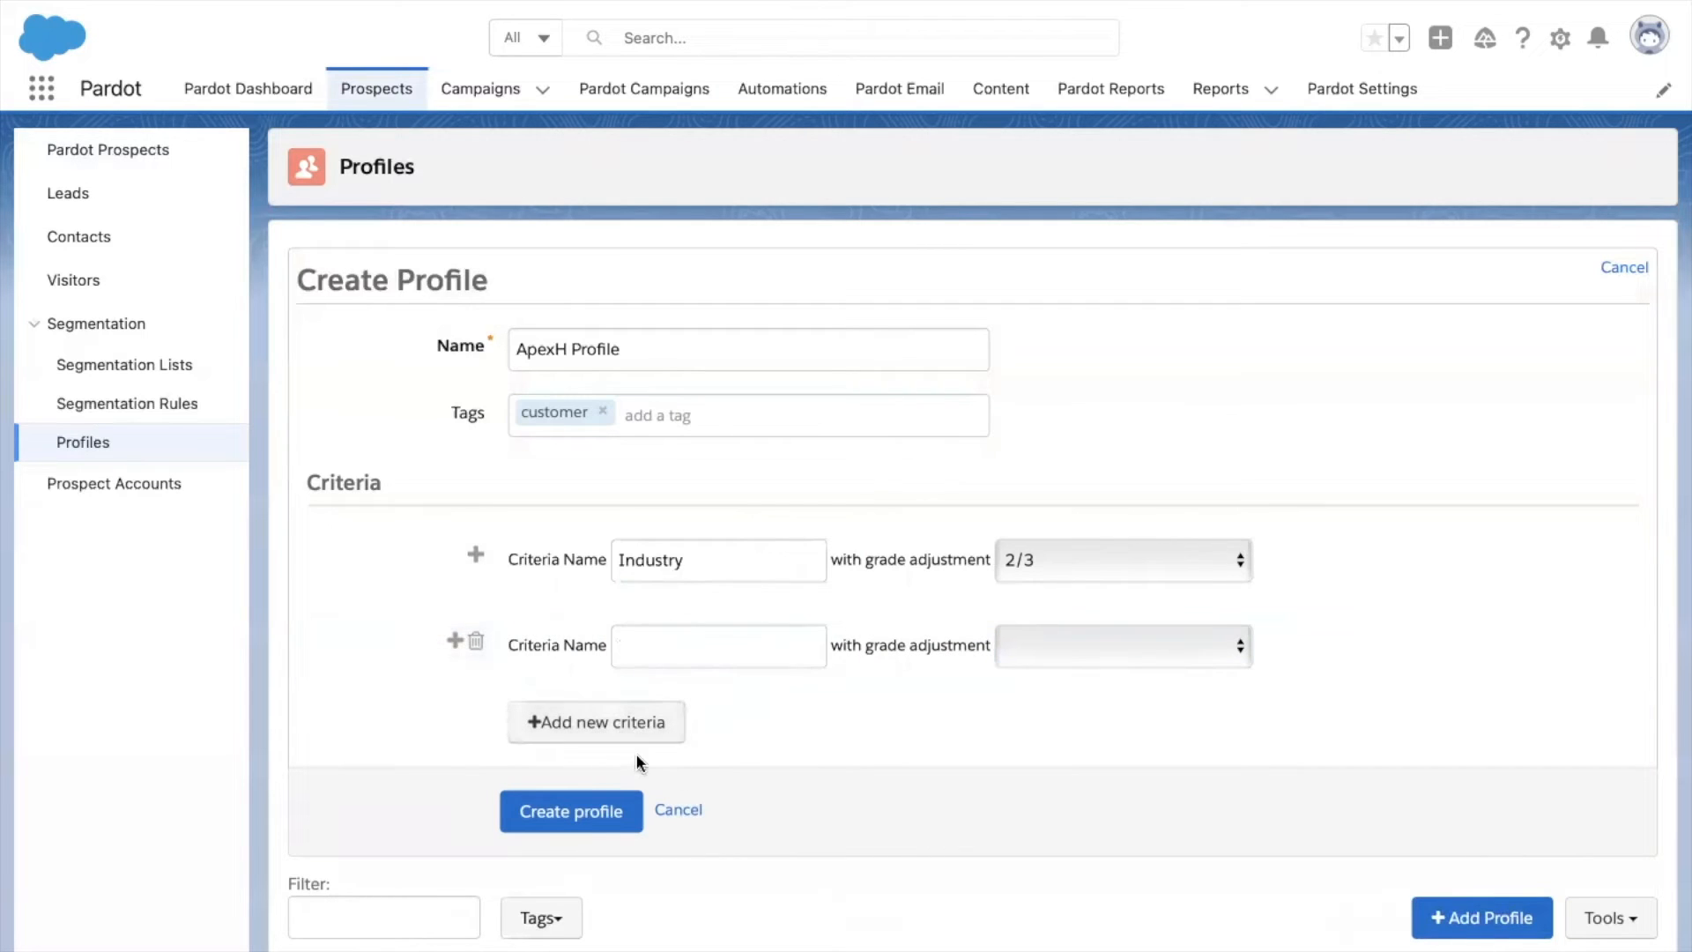
{"action": "left_click", "coordinate": [694, 640]}
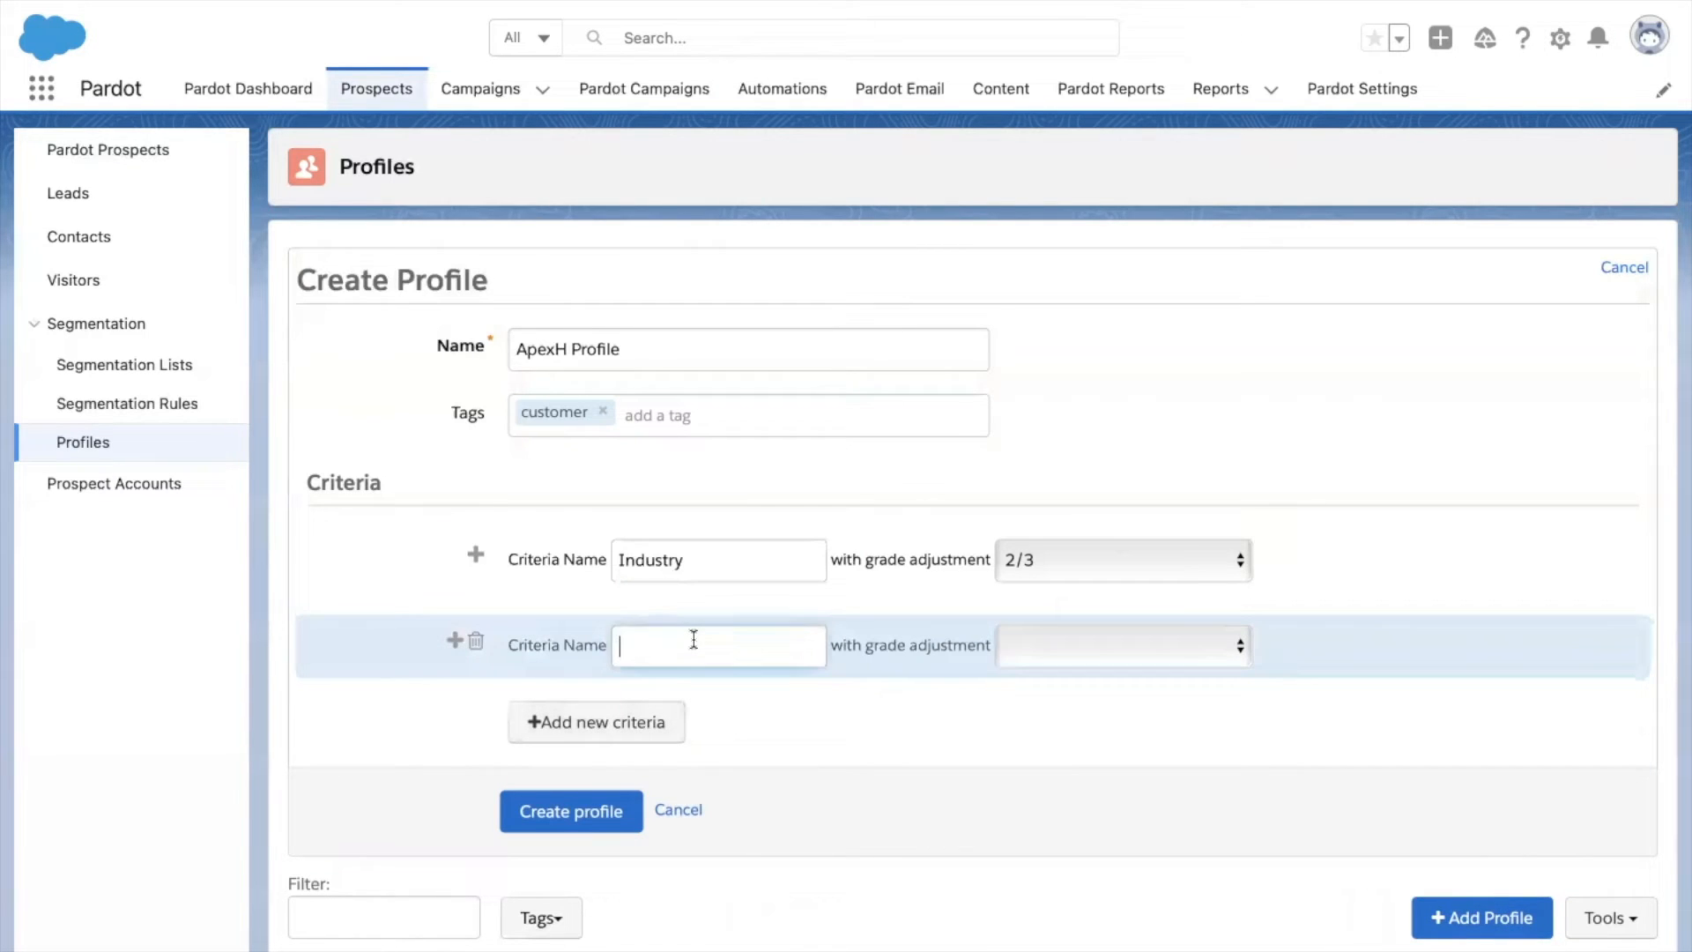
{"action": "type", "text": "Job Title"}
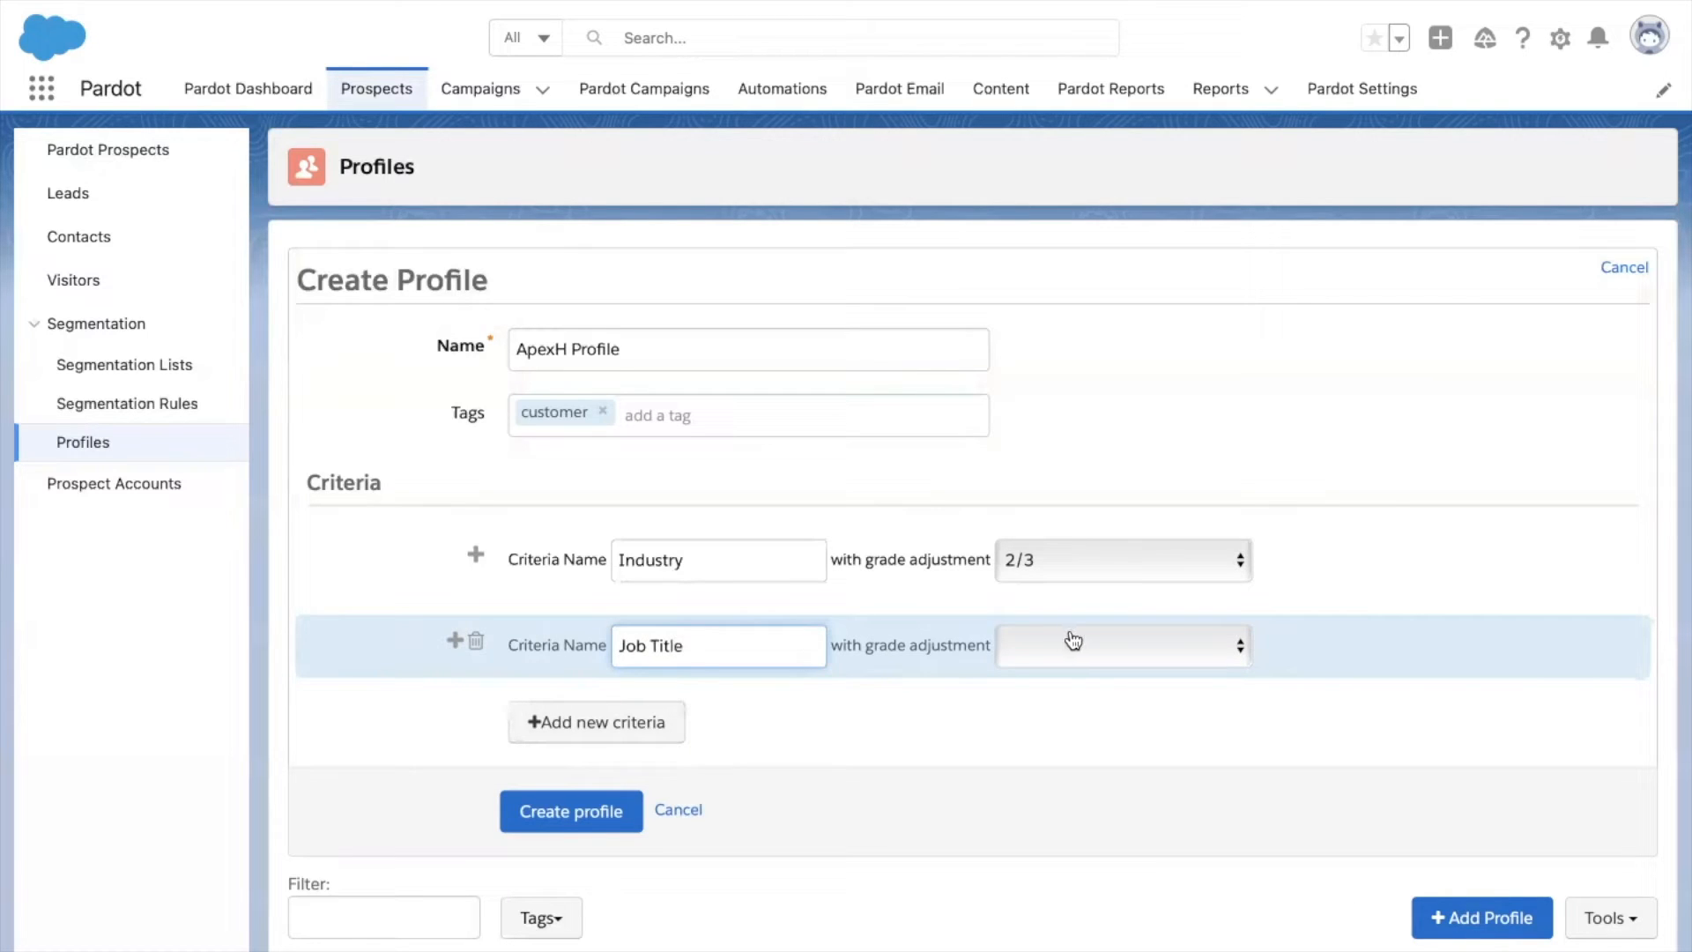
{"action": "left_click", "coordinate": [1072, 644]}
{"action": "left_click", "coordinate": [1086, 688]}
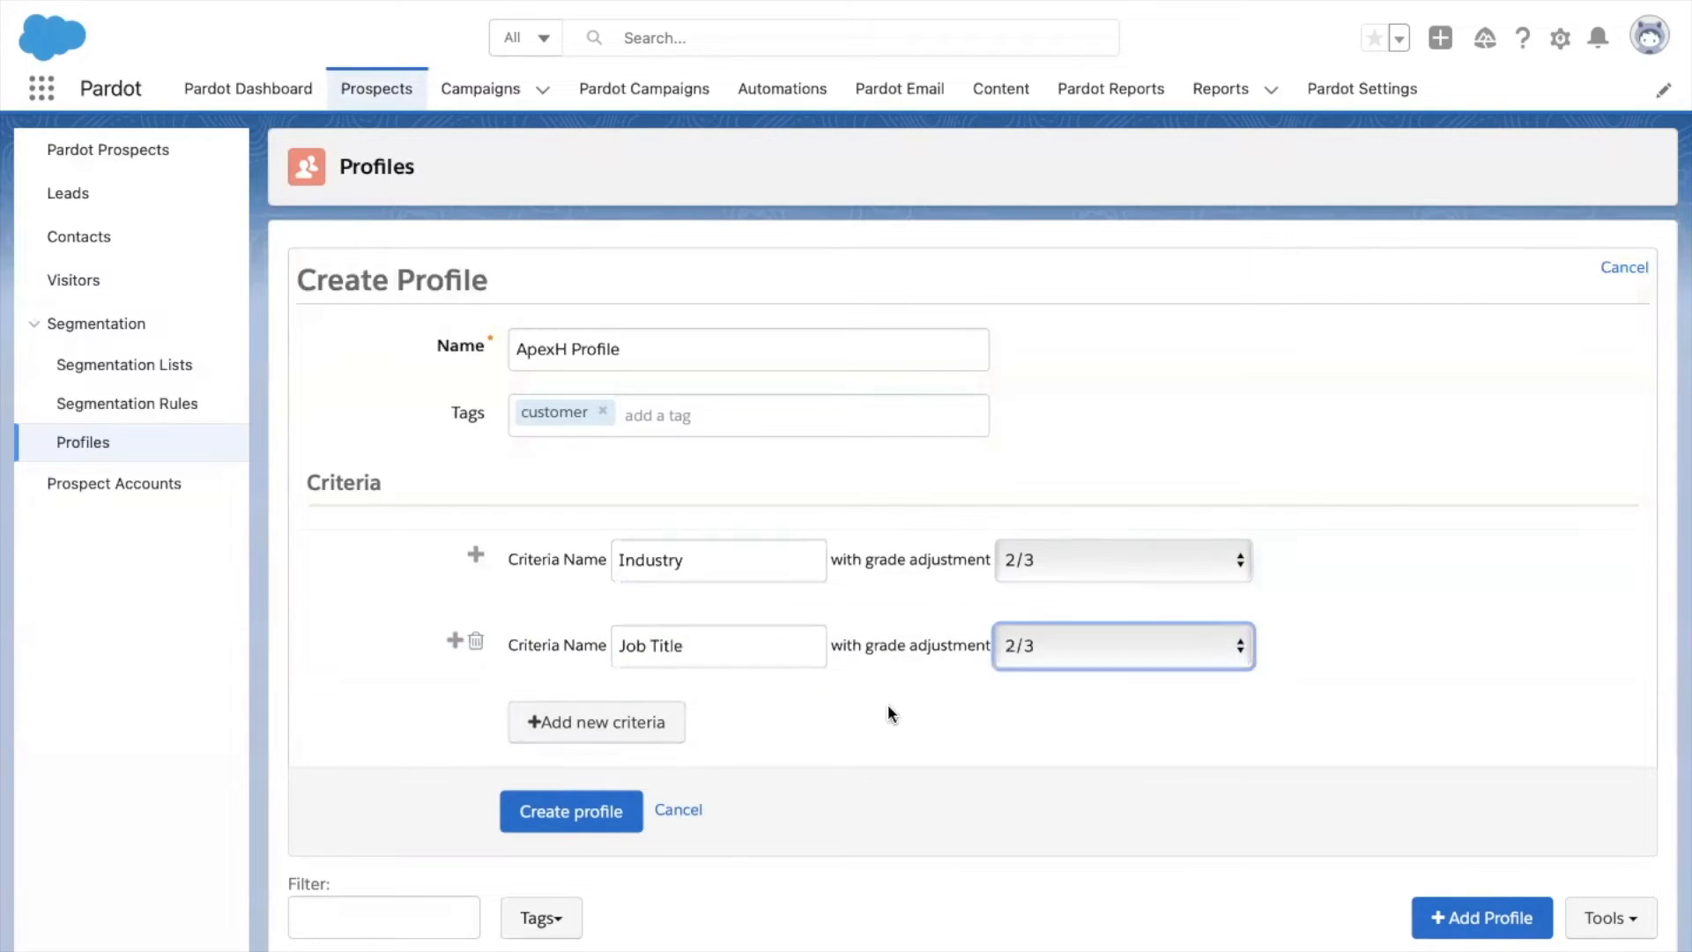
Add a third criterion, Company Size, with a 2/3 grade adjustment.
{"action": "left_click", "coordinate": [616, 728]}
{"action": "left_click", "coordinate": [703, 736]}
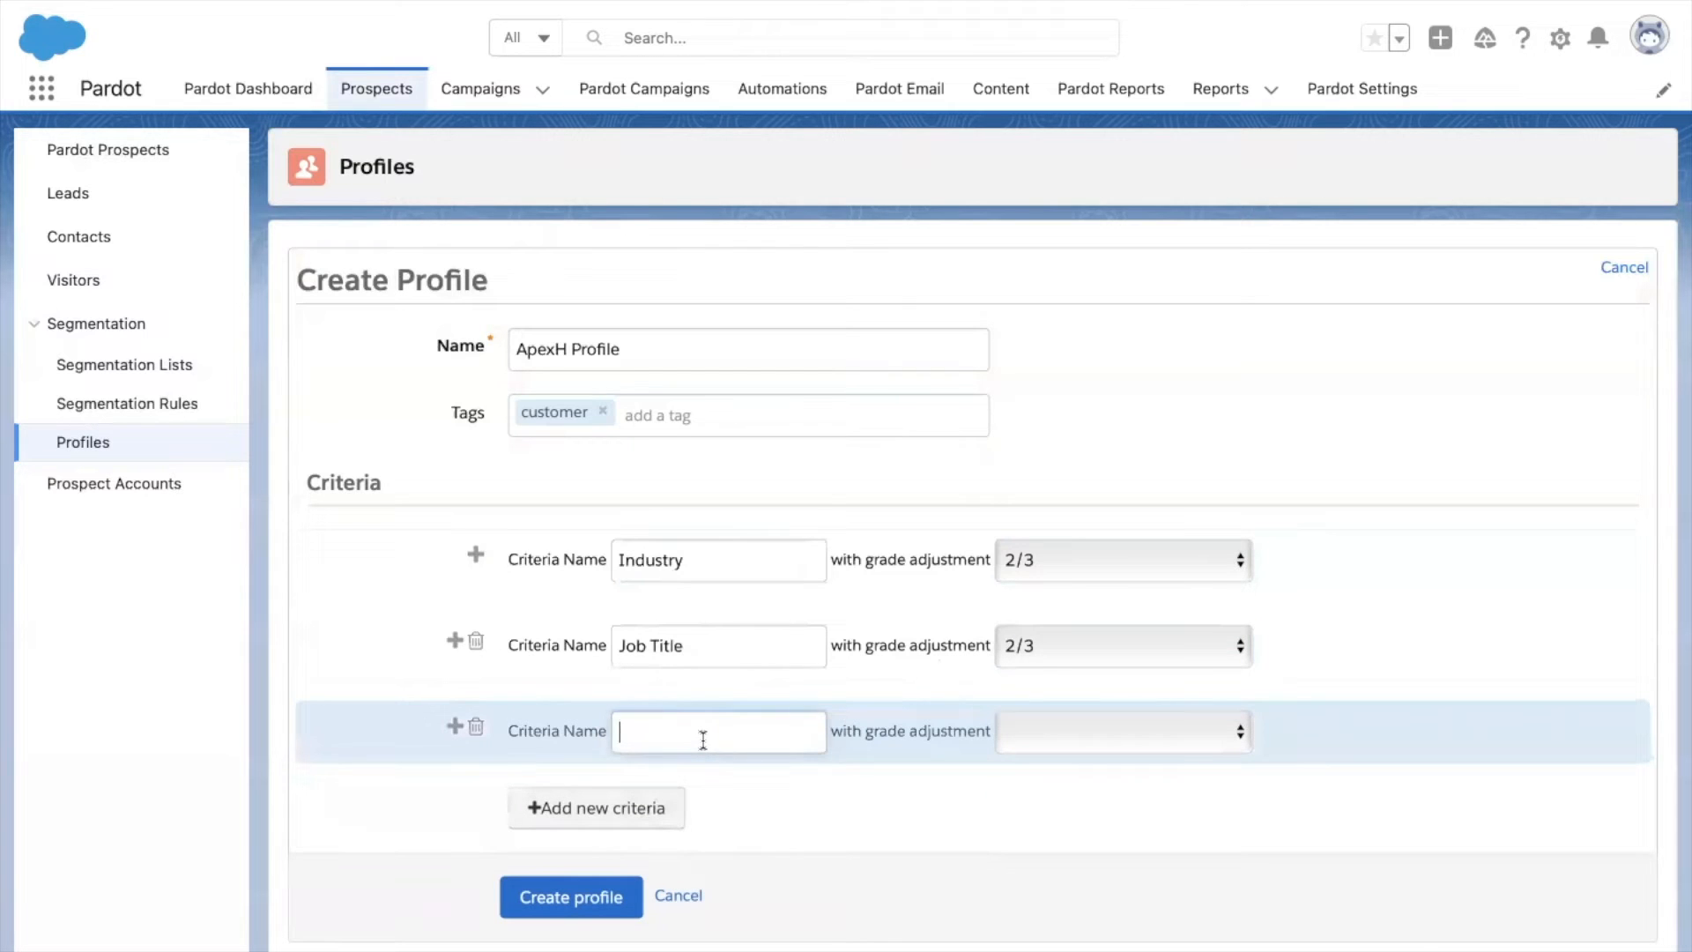
{"action": "key", "text": "ctrl+super+space"}
{"action": "type", "text": "Comp"}
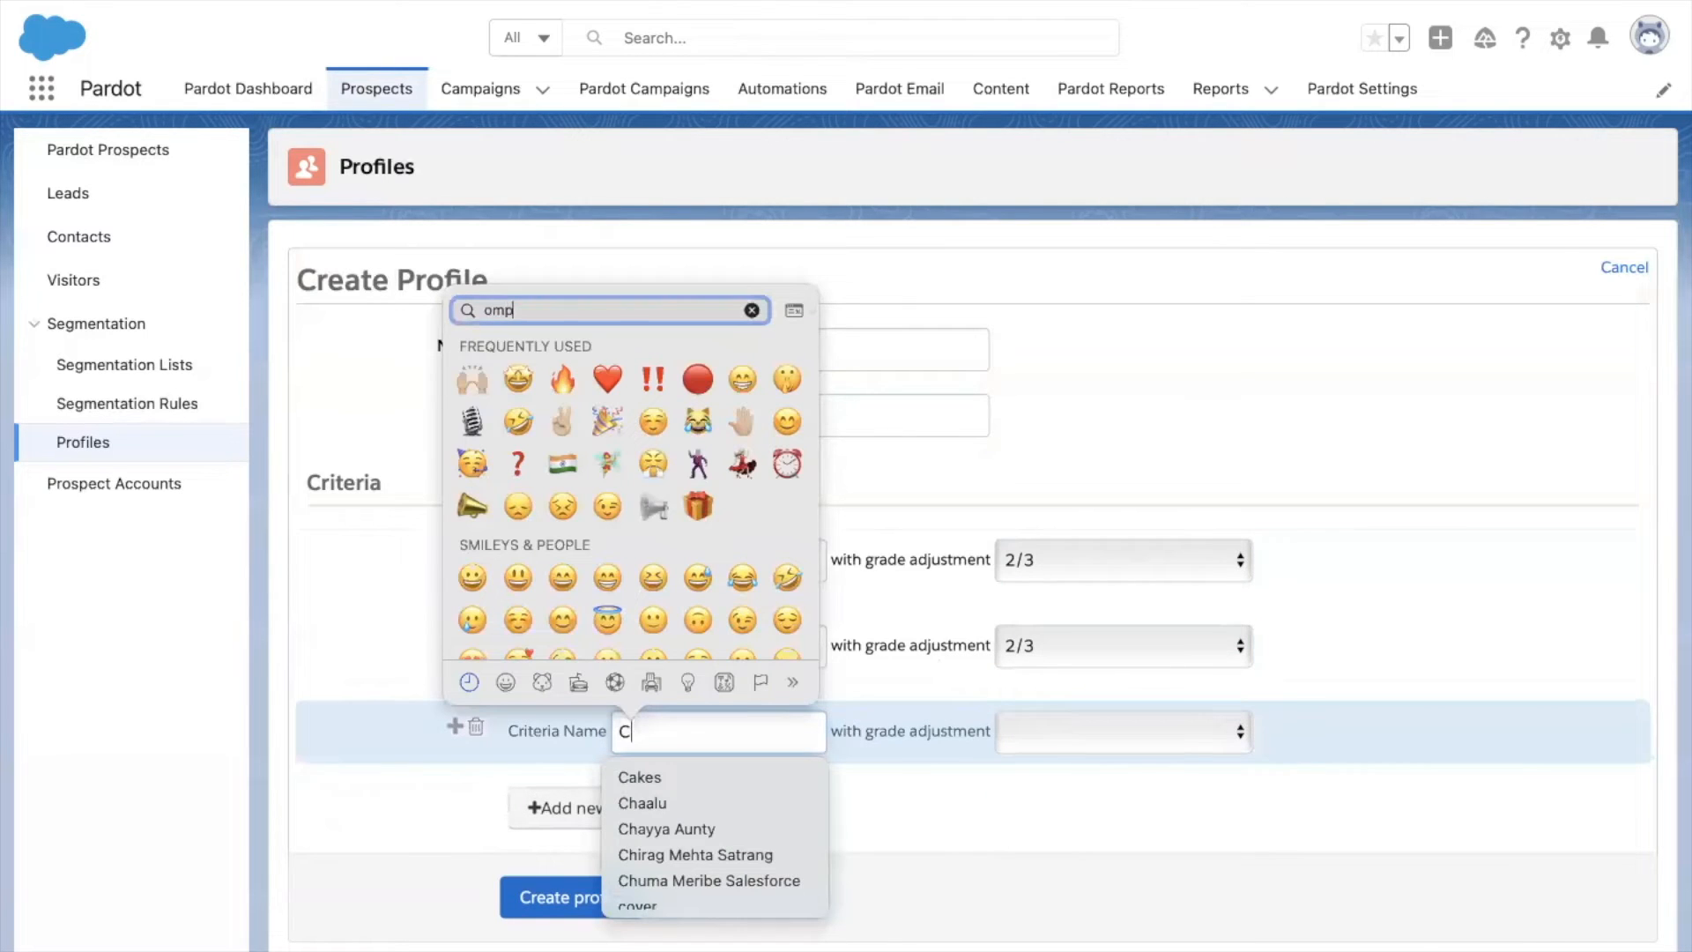
{"action": "key", "text": "Escape"}
{"action": "type", "text": "ompany Size"}
{"action": "left_click", "coordinate": [1062, 733]}
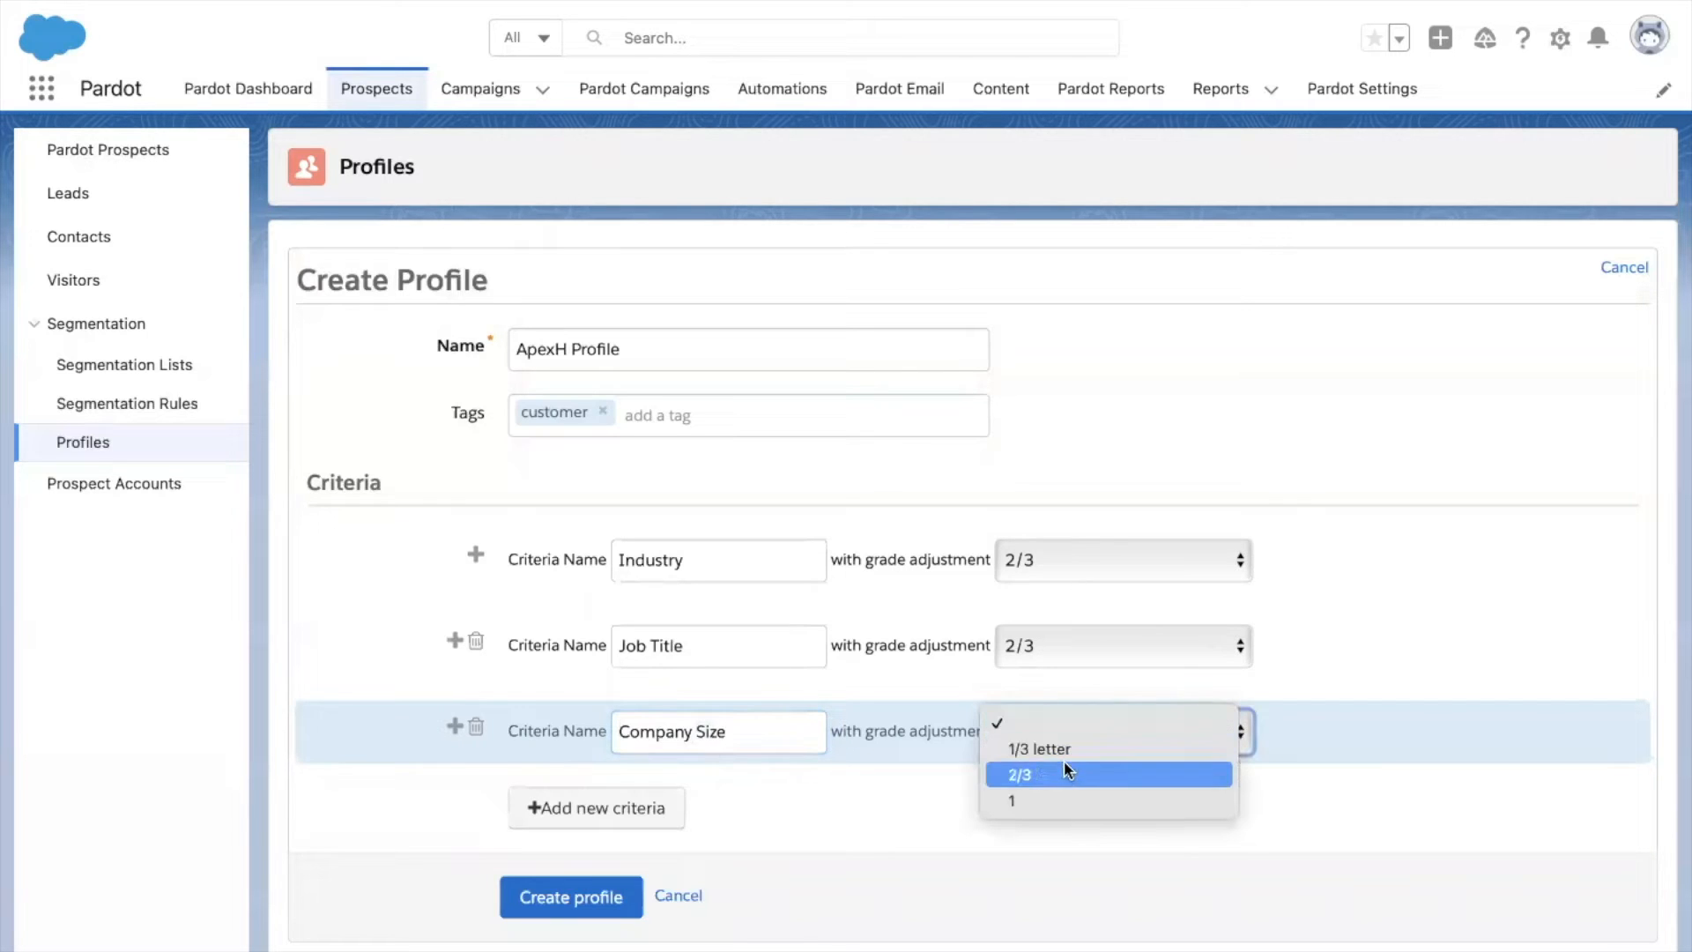
{"action": "left_click", "coordinate": [1065, 772]}
Add a Department criterion at 2/3 grade adjustment and save the ApexH Profile.
{"action": "left_click", "coordinate": [586, 805]}
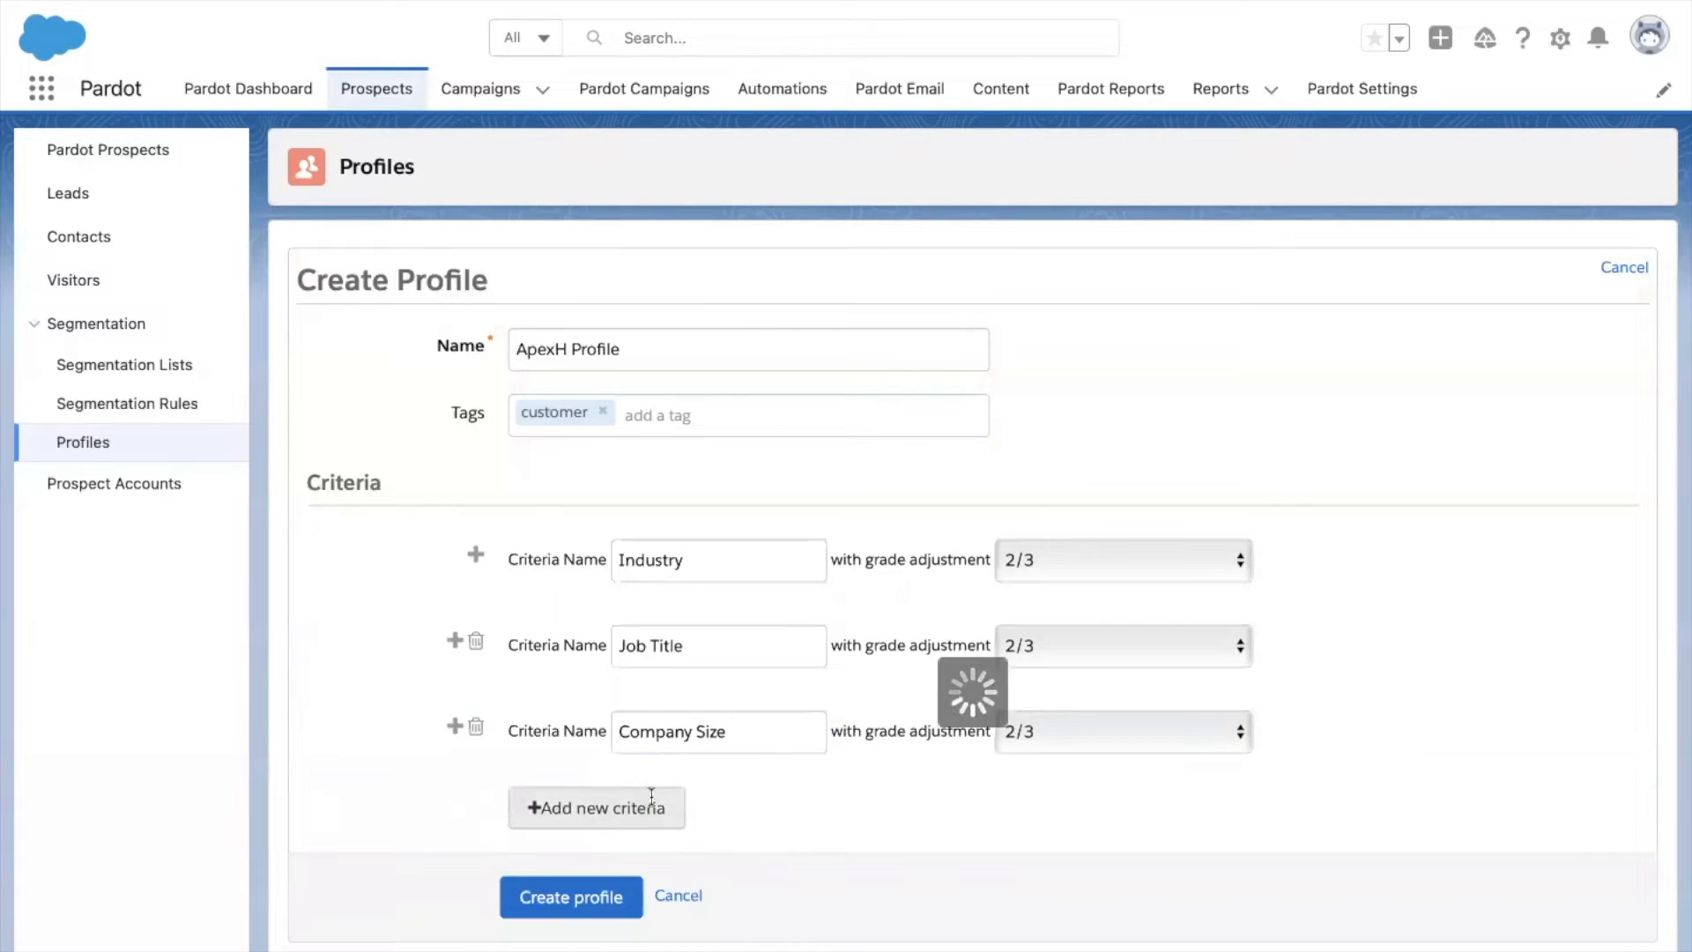
{"action": "left_click", "coordinate": [673, 808]}
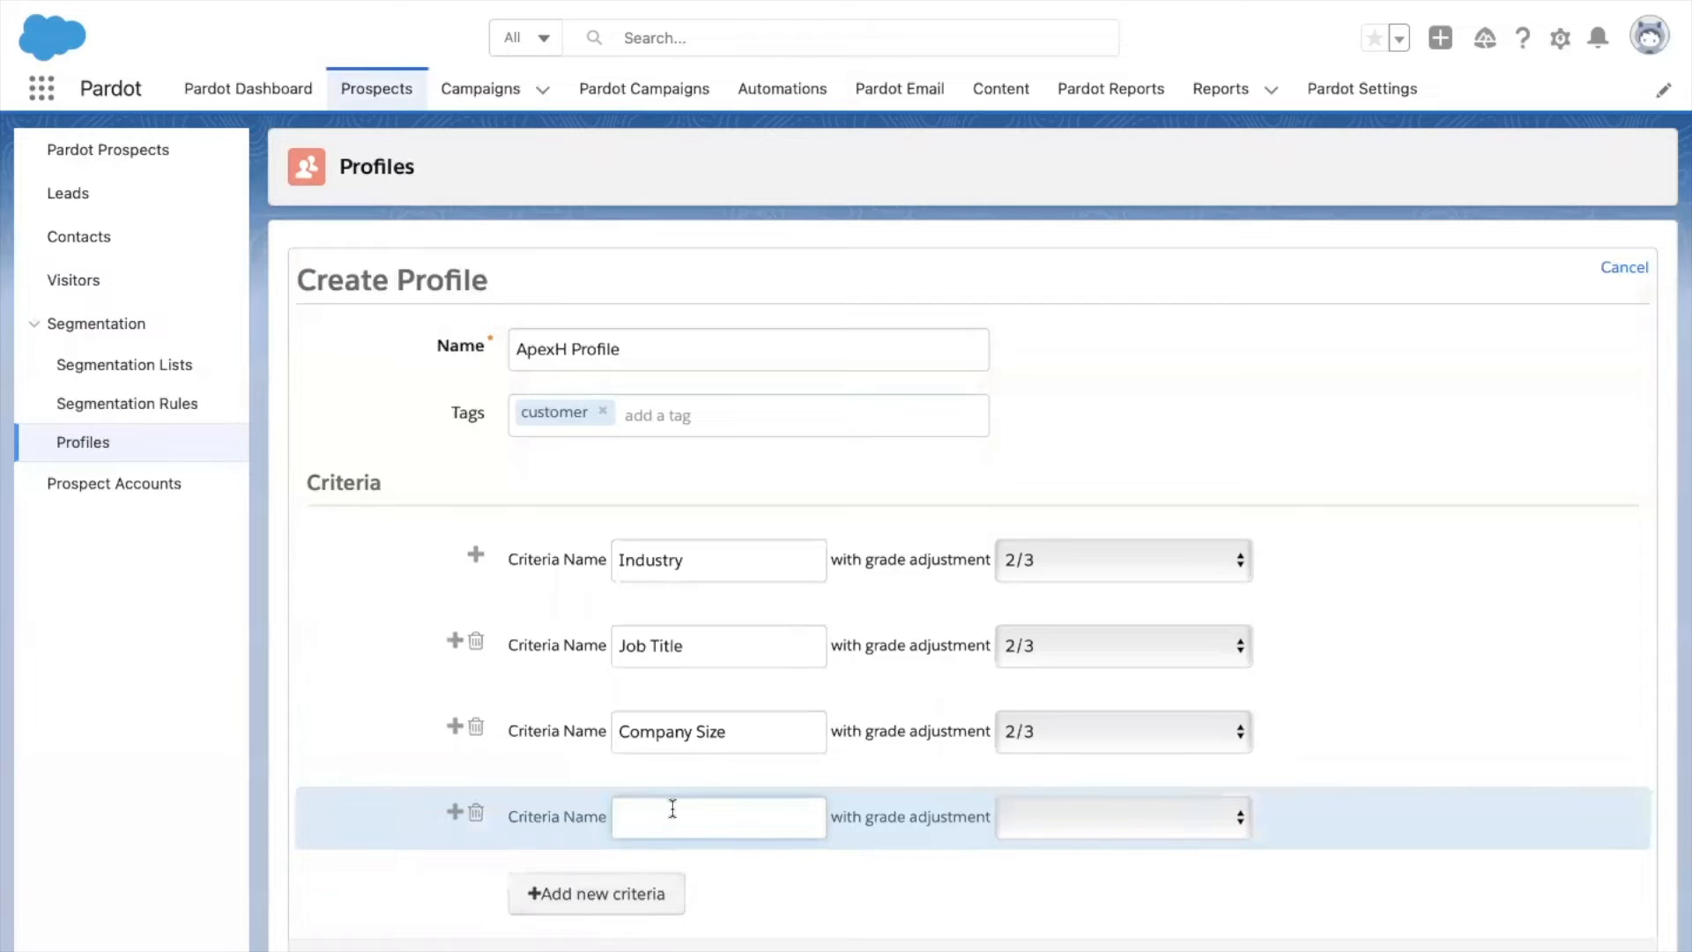
{"action": "type", "text": "Department"}
{"action": "left_click", "coordinate": [1020, 819]}
{"action": "left_click", "coordinate": [1031, 859]}
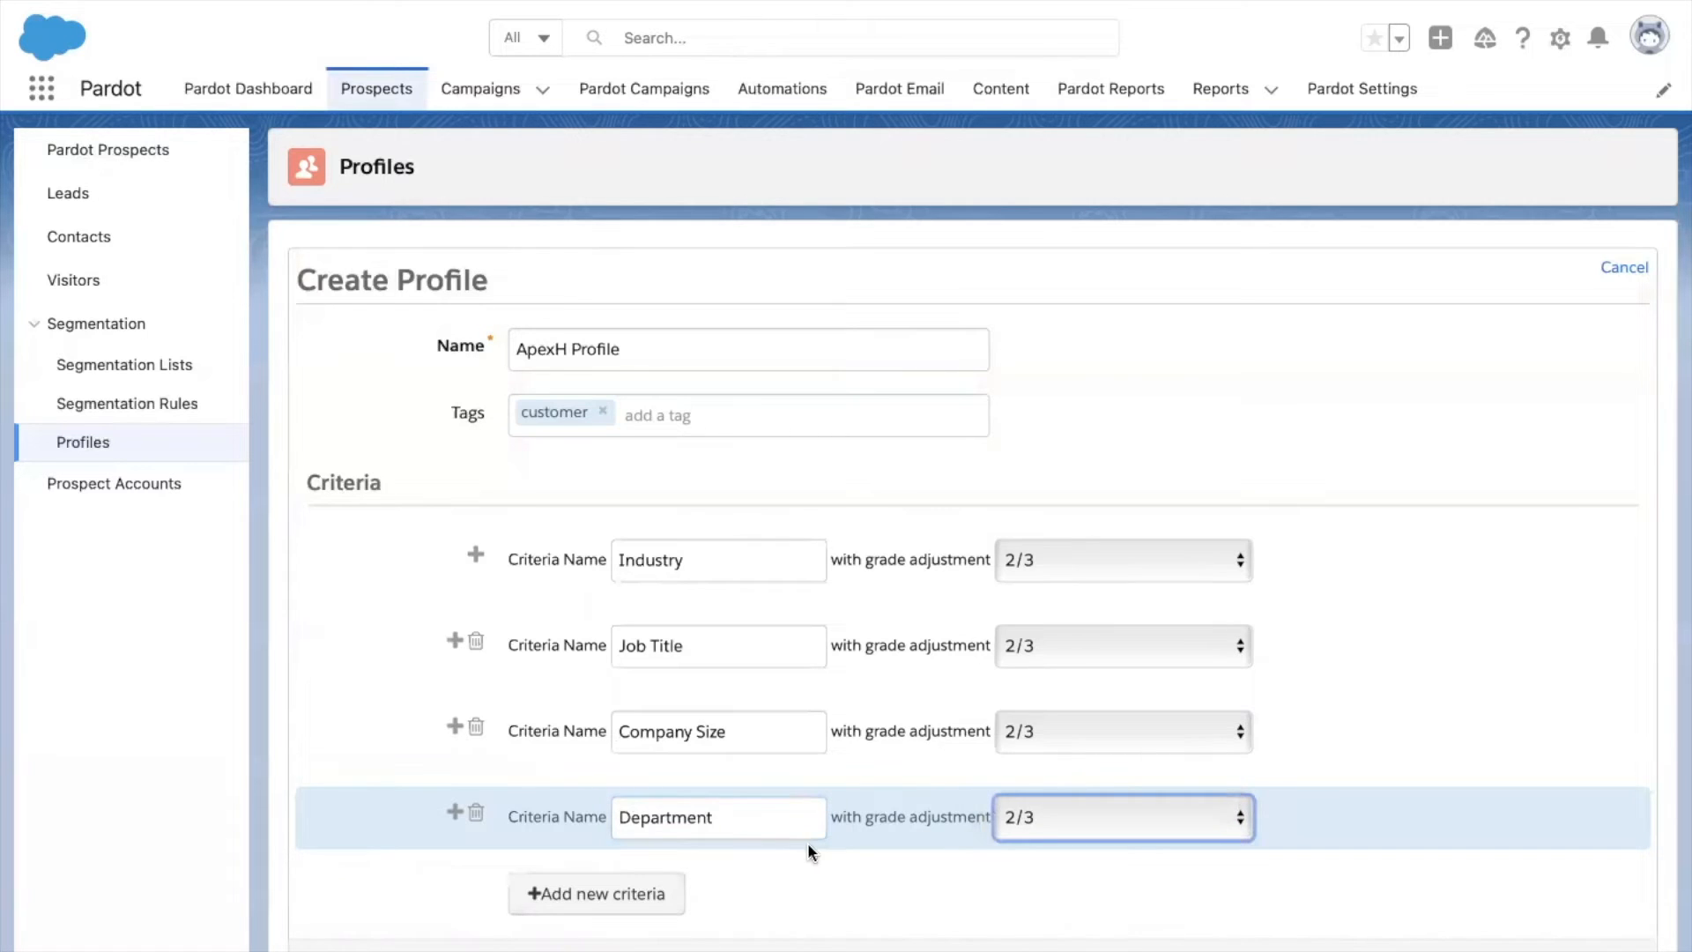
{"action": "scroll", "coordinate": [808, 846], "scroll_direction": "down", "scroll_amount": 3}
{"action": "scroll", "coordinate": [807, 843], "scroll_direction": "up", "scroll_amount": 3}
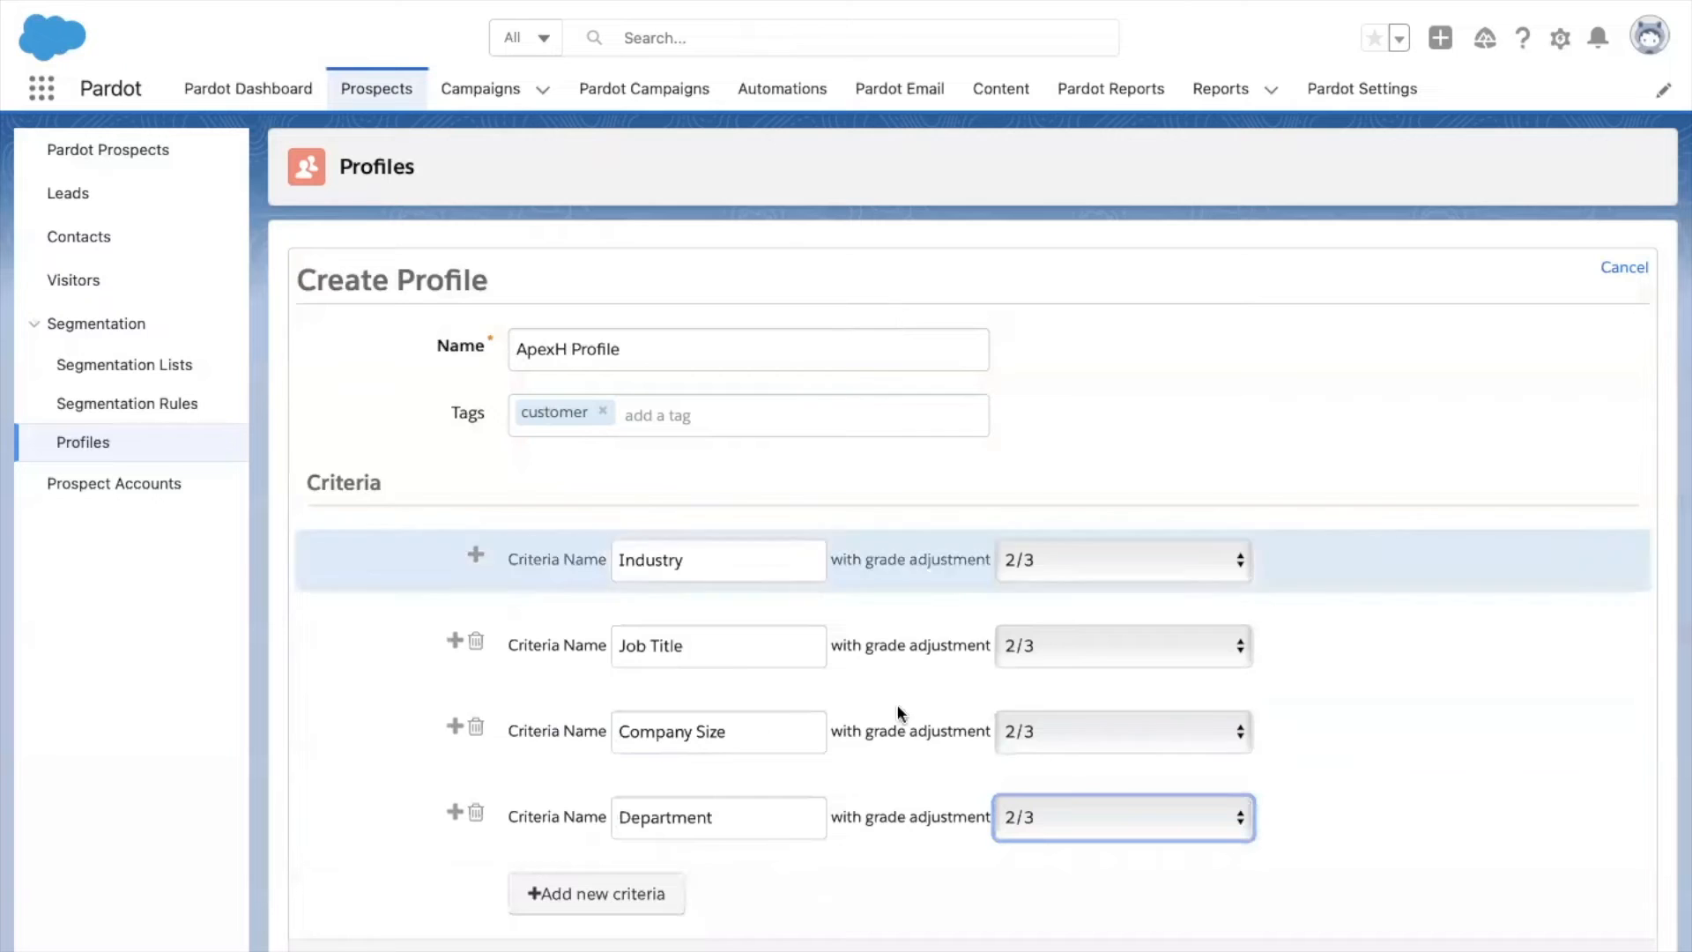
{"action": "scroll", "coordinate": [889, 782], "scroll_direction": "down", "scroll_amount": 2}
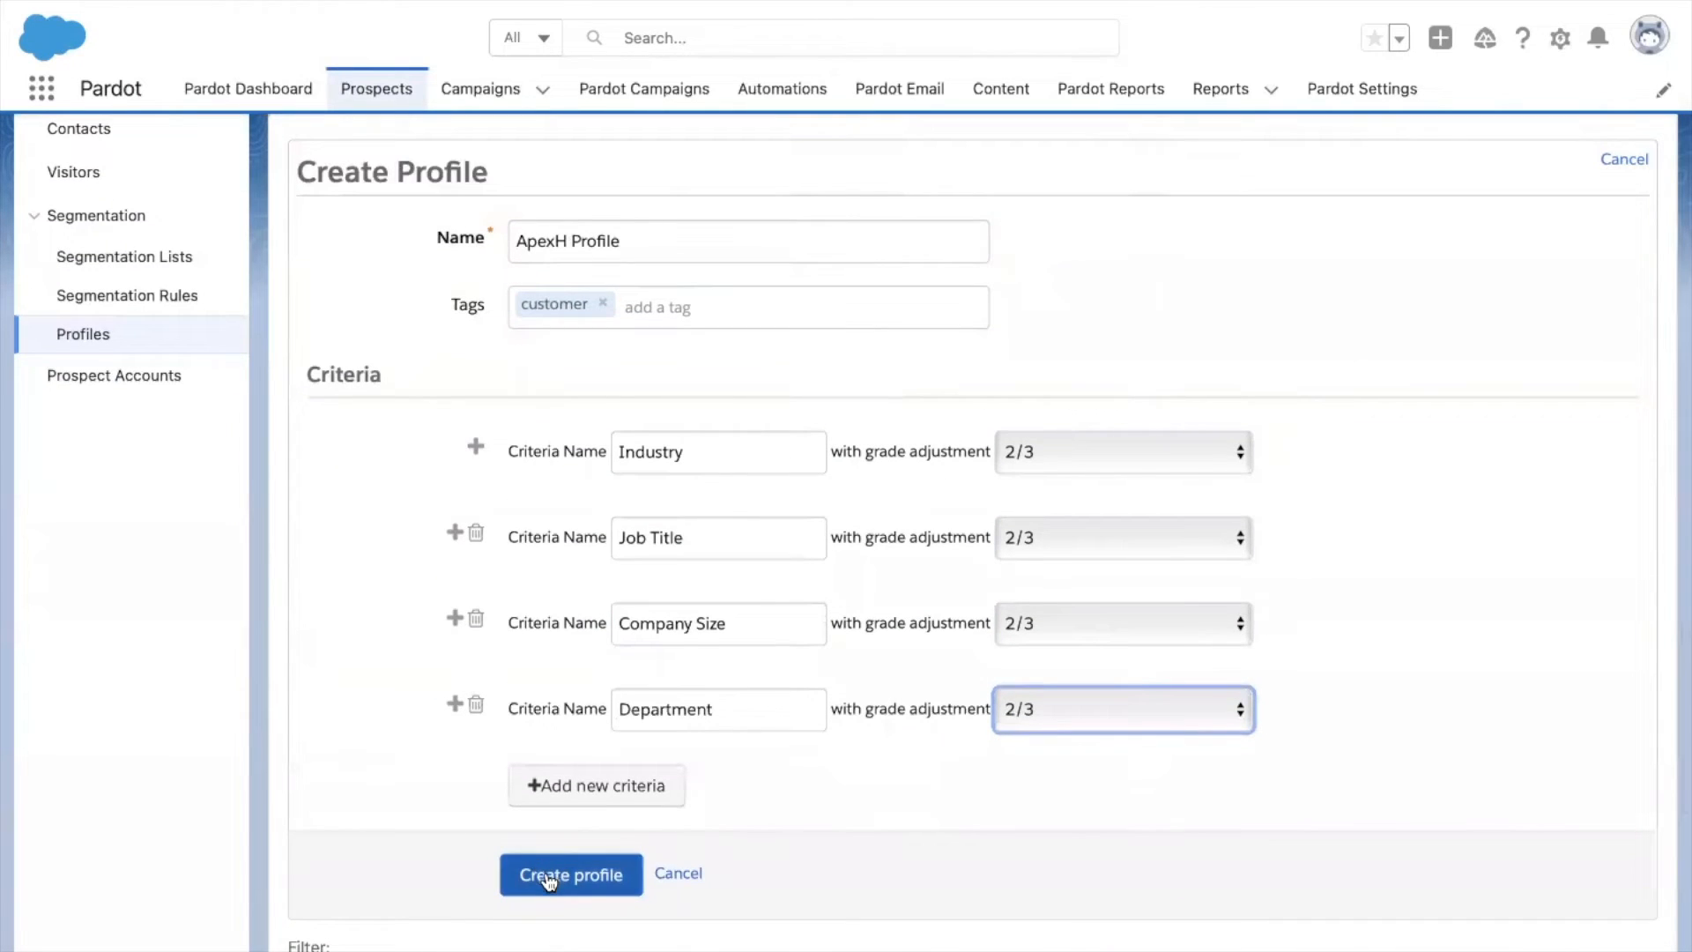
{"action": "left_click", "coordinate": [548, 876]}
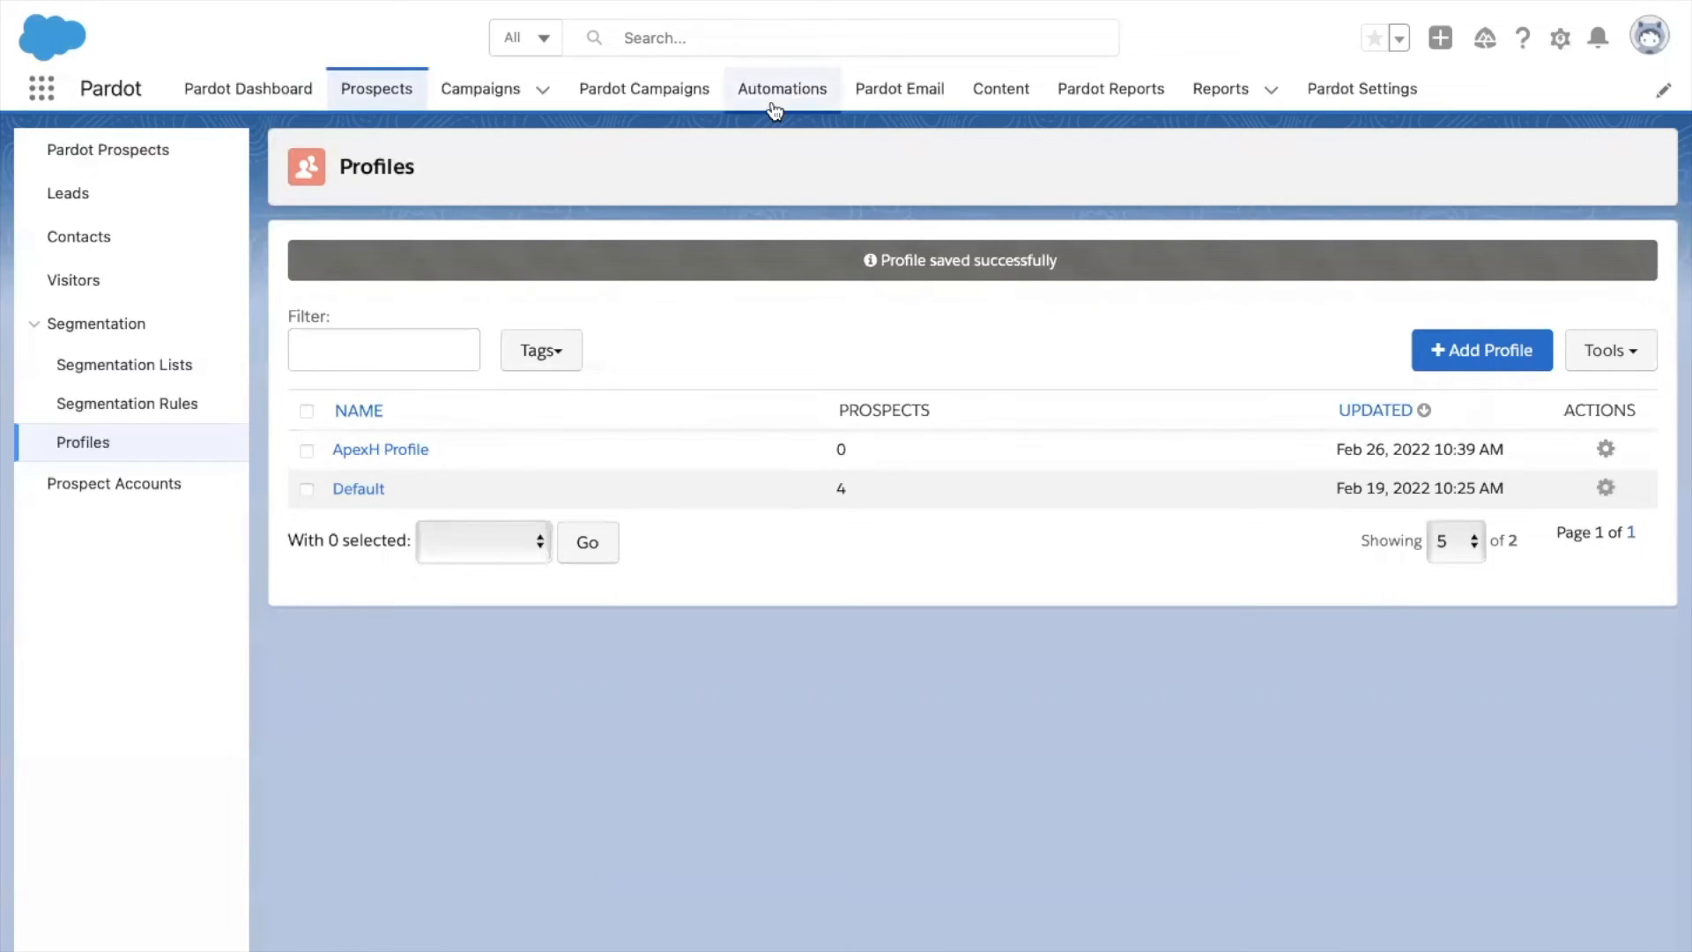
Go to the Automations area, landing on the empty Engagement Studio programs list.
{"action": "left_click", "coordinate": [812, 89]}
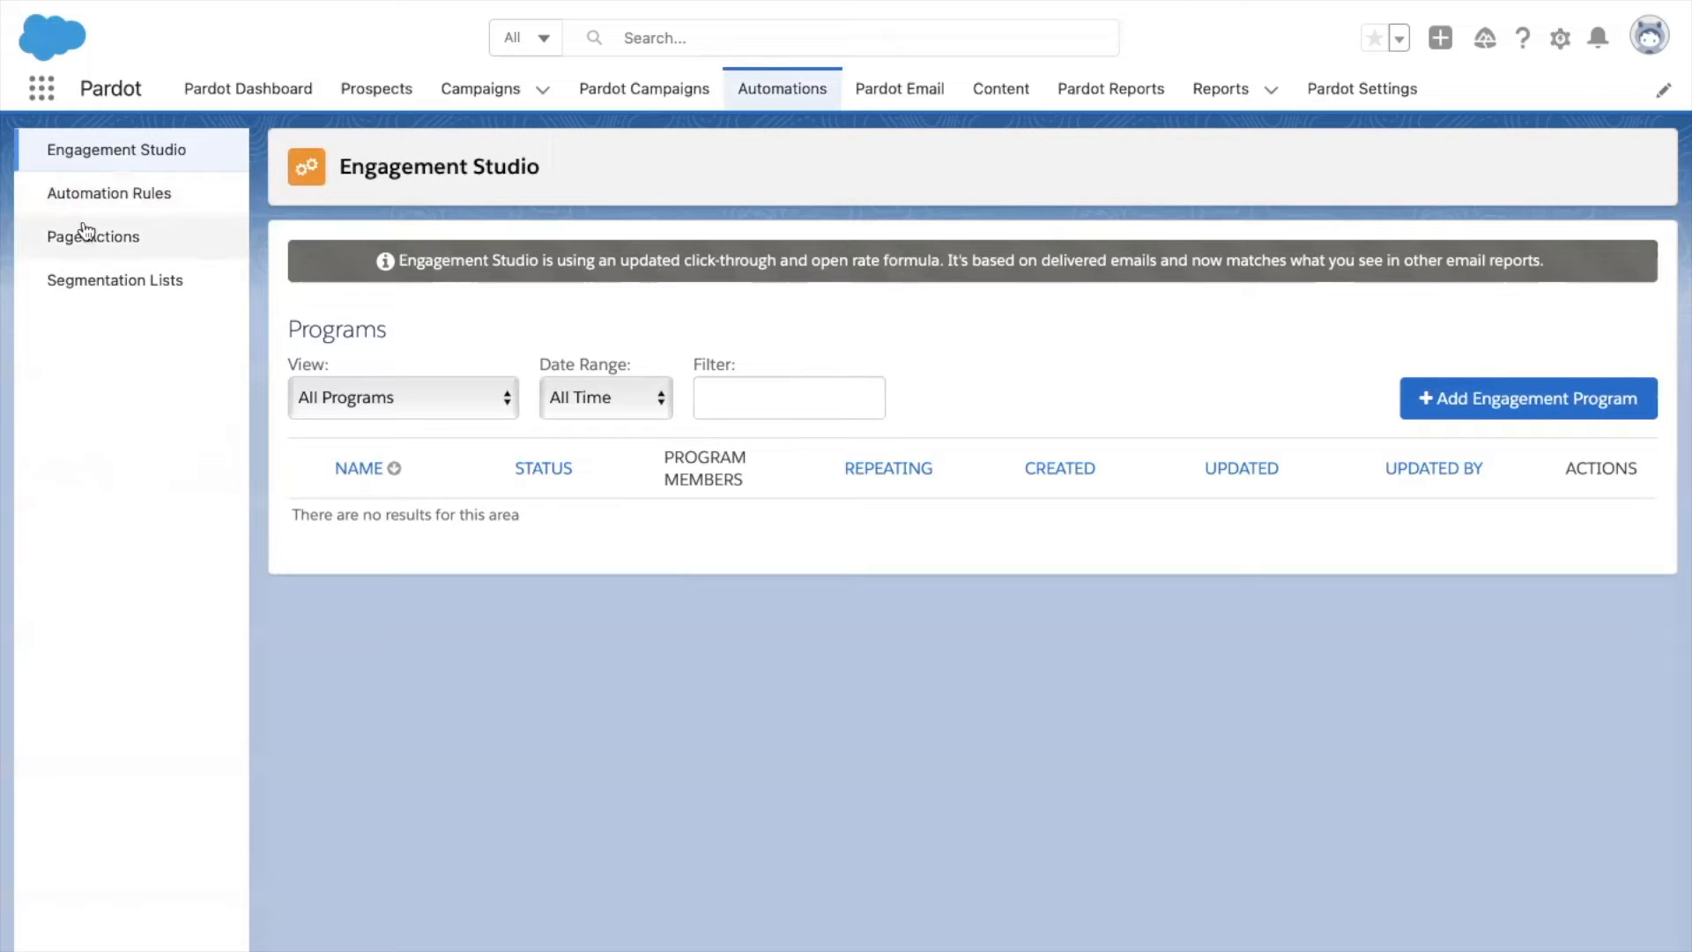
Open Automation Rules from the Automations sidebar to see the empty rules list.
{"action": "left_click", "coordinate": [133, 203]}
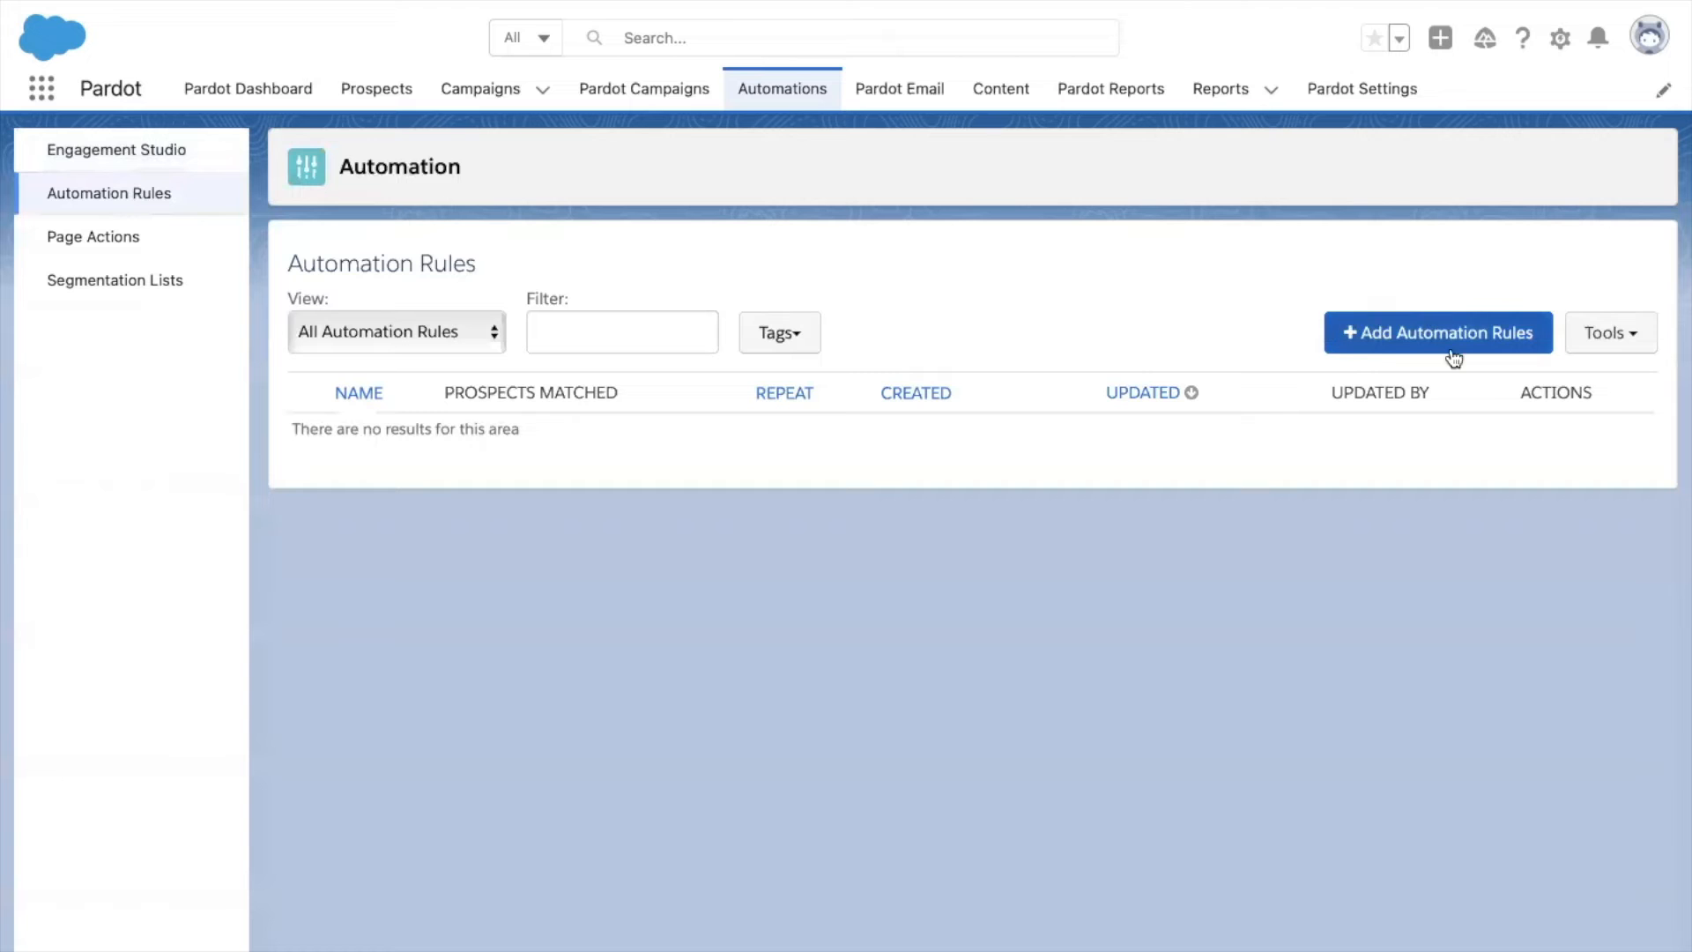
Create a new automation rule and name it 'Persona Assignment'.
{"action": "left_click", "coordinate": [1485, 350]}
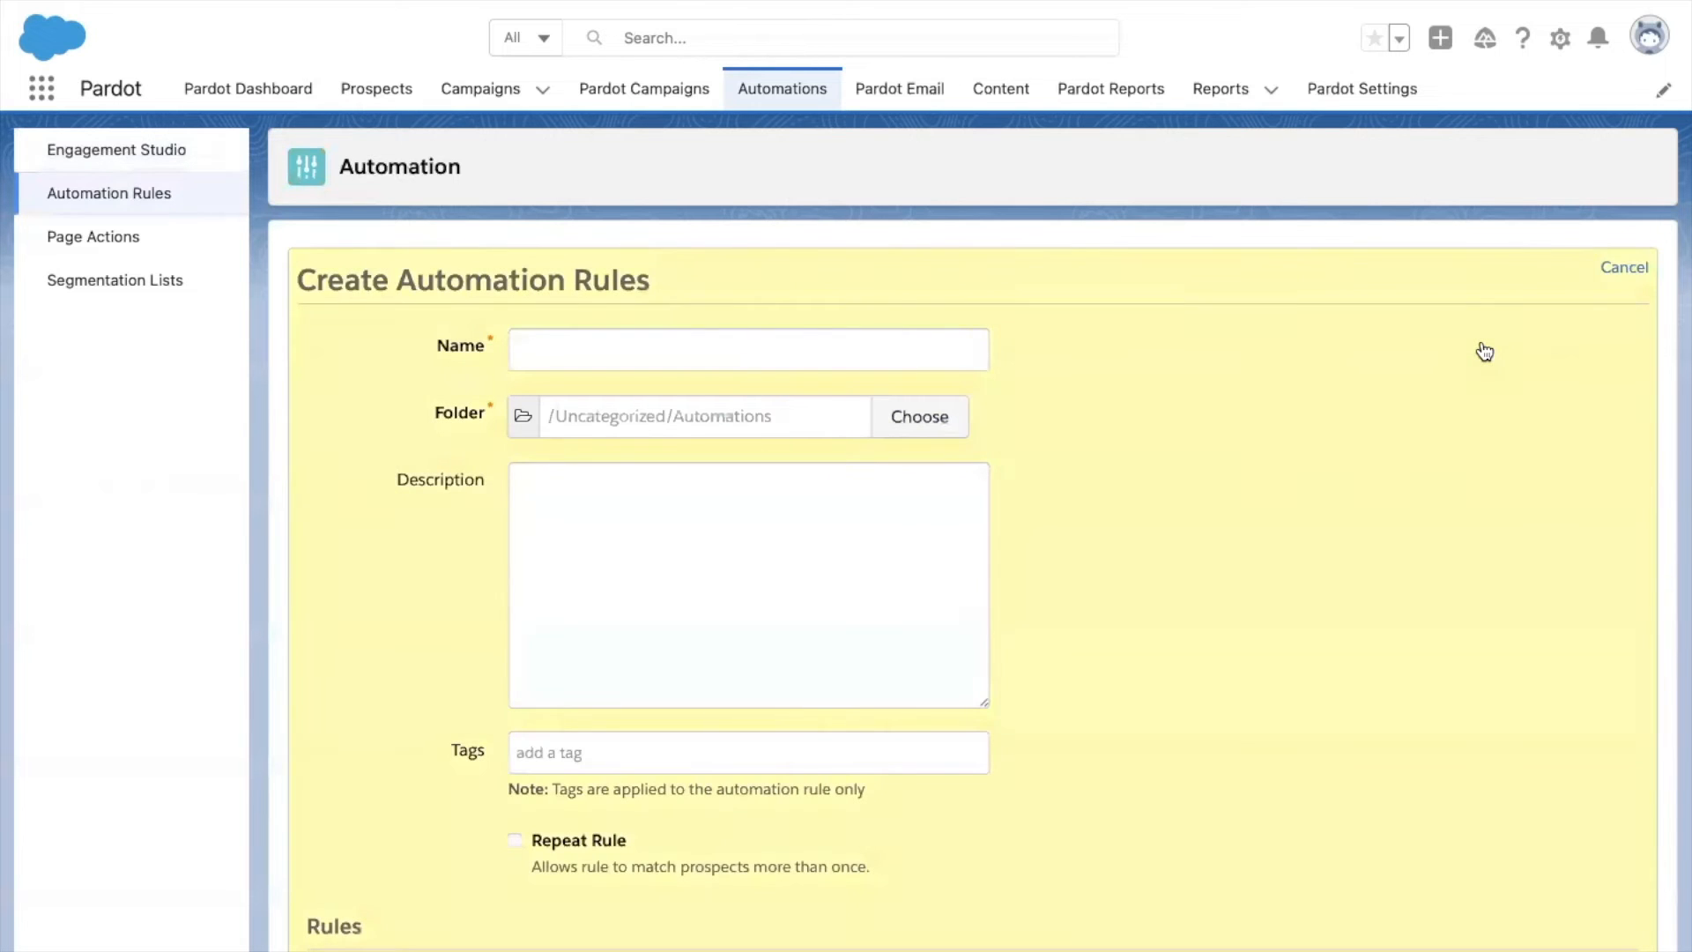
{"action": "left_click", "coordinate": [630, 337]}
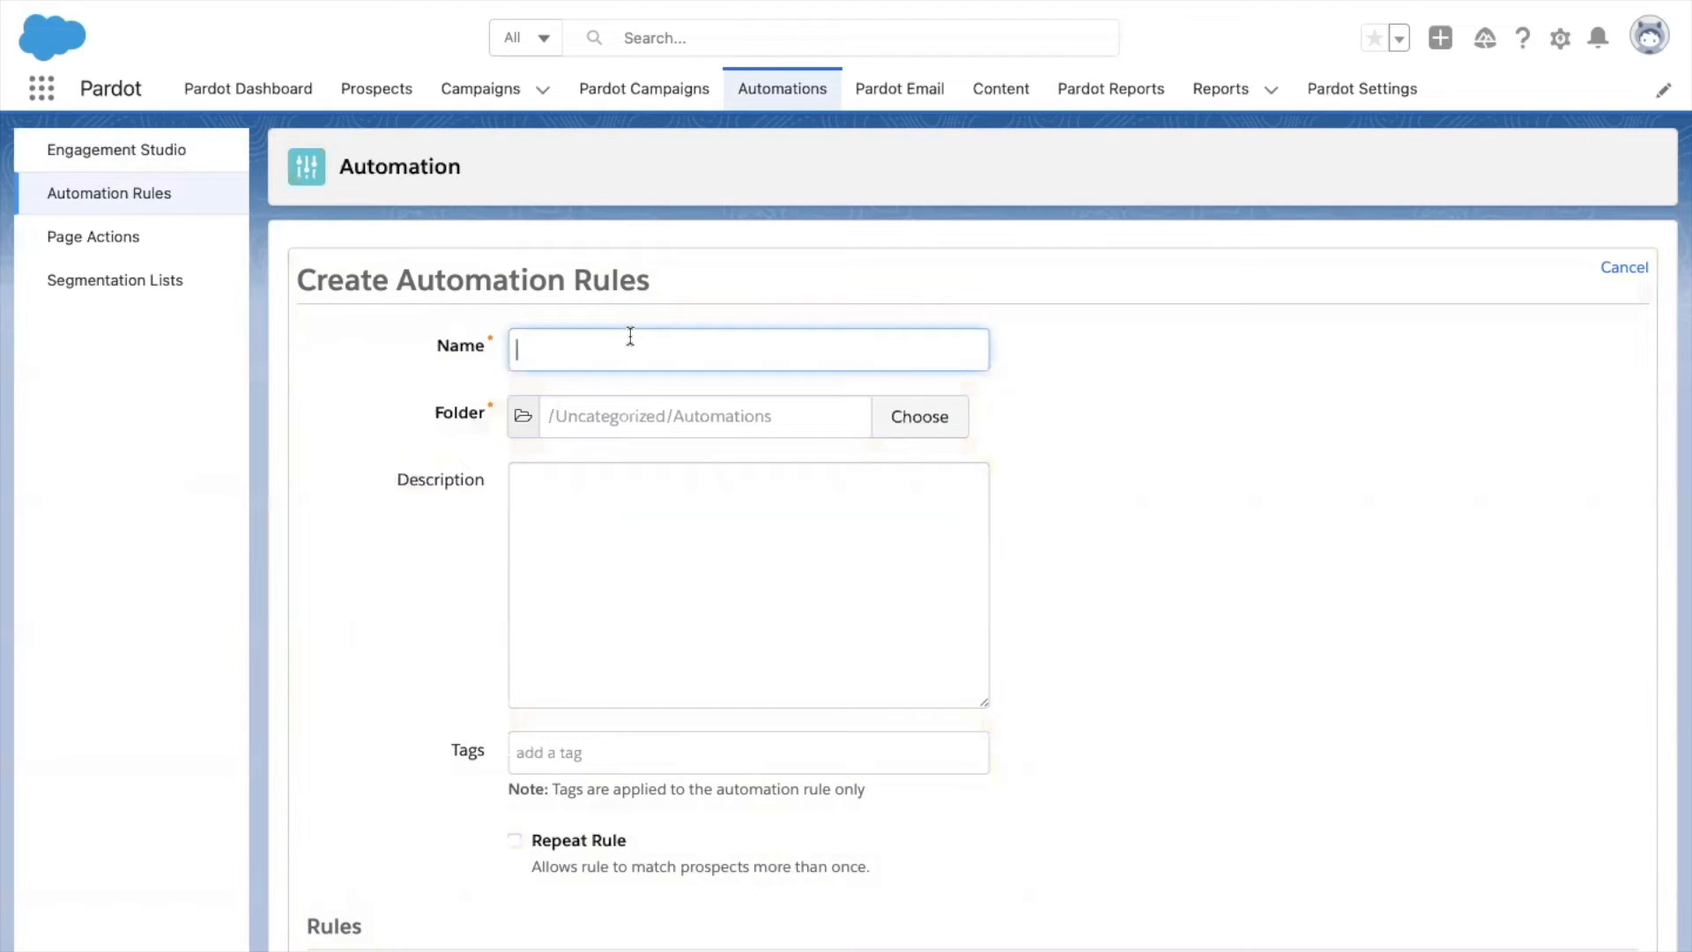
{"action": "type", "text": "Pe"}
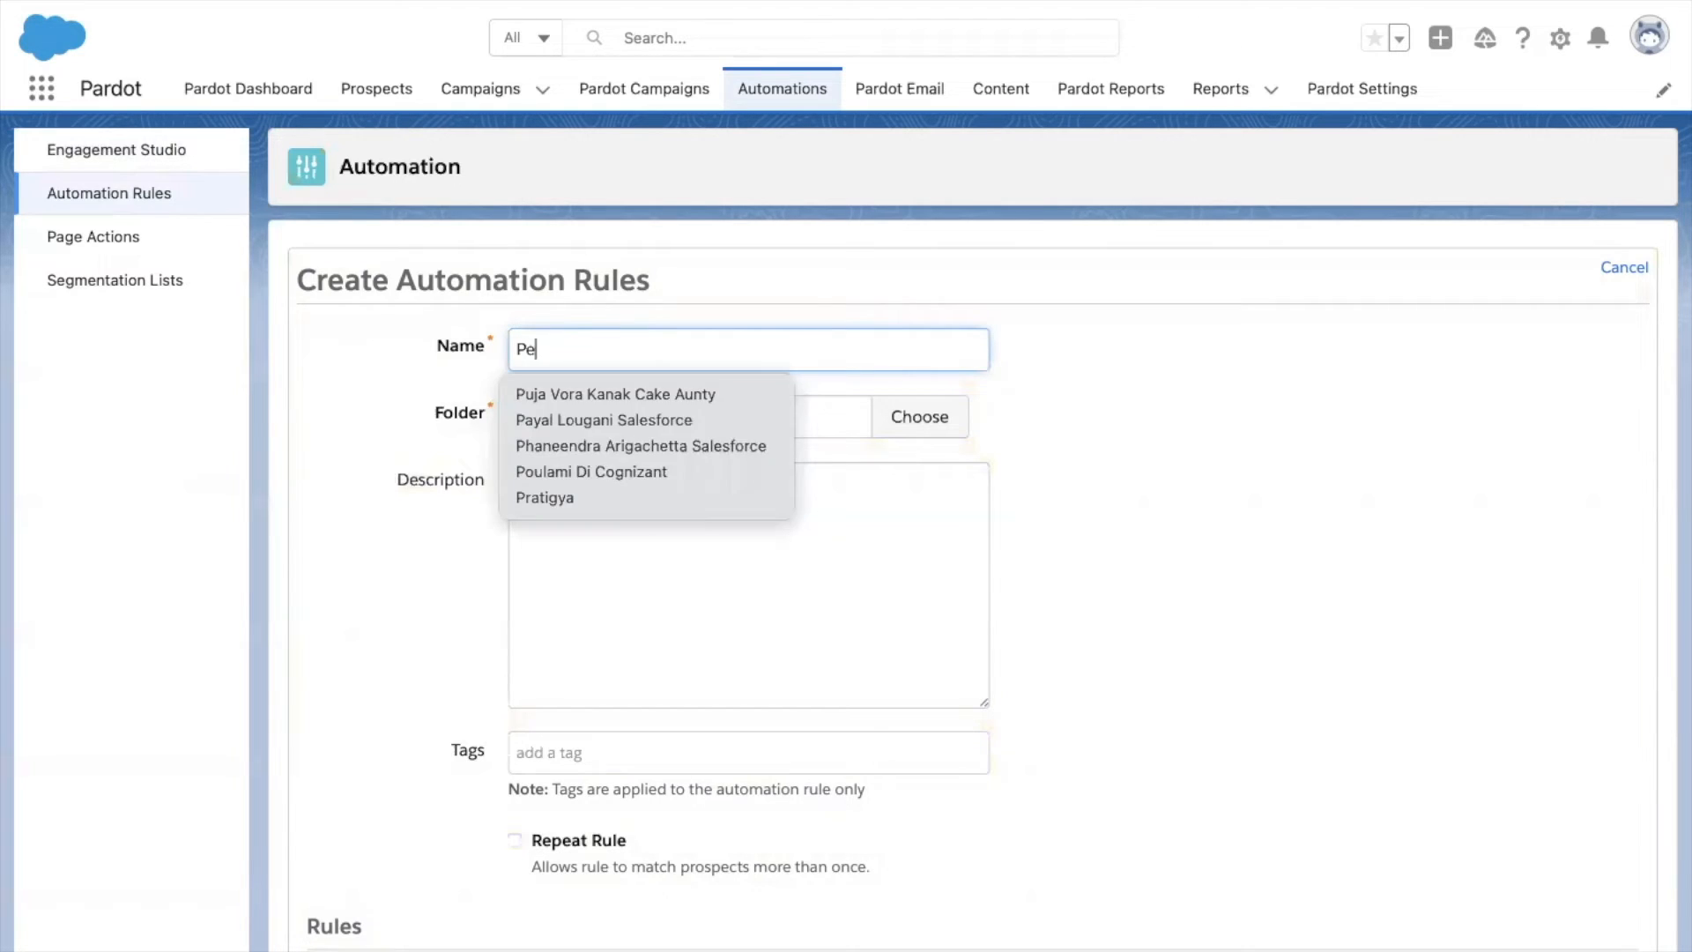
{"action": "type", "text": "rsona "}
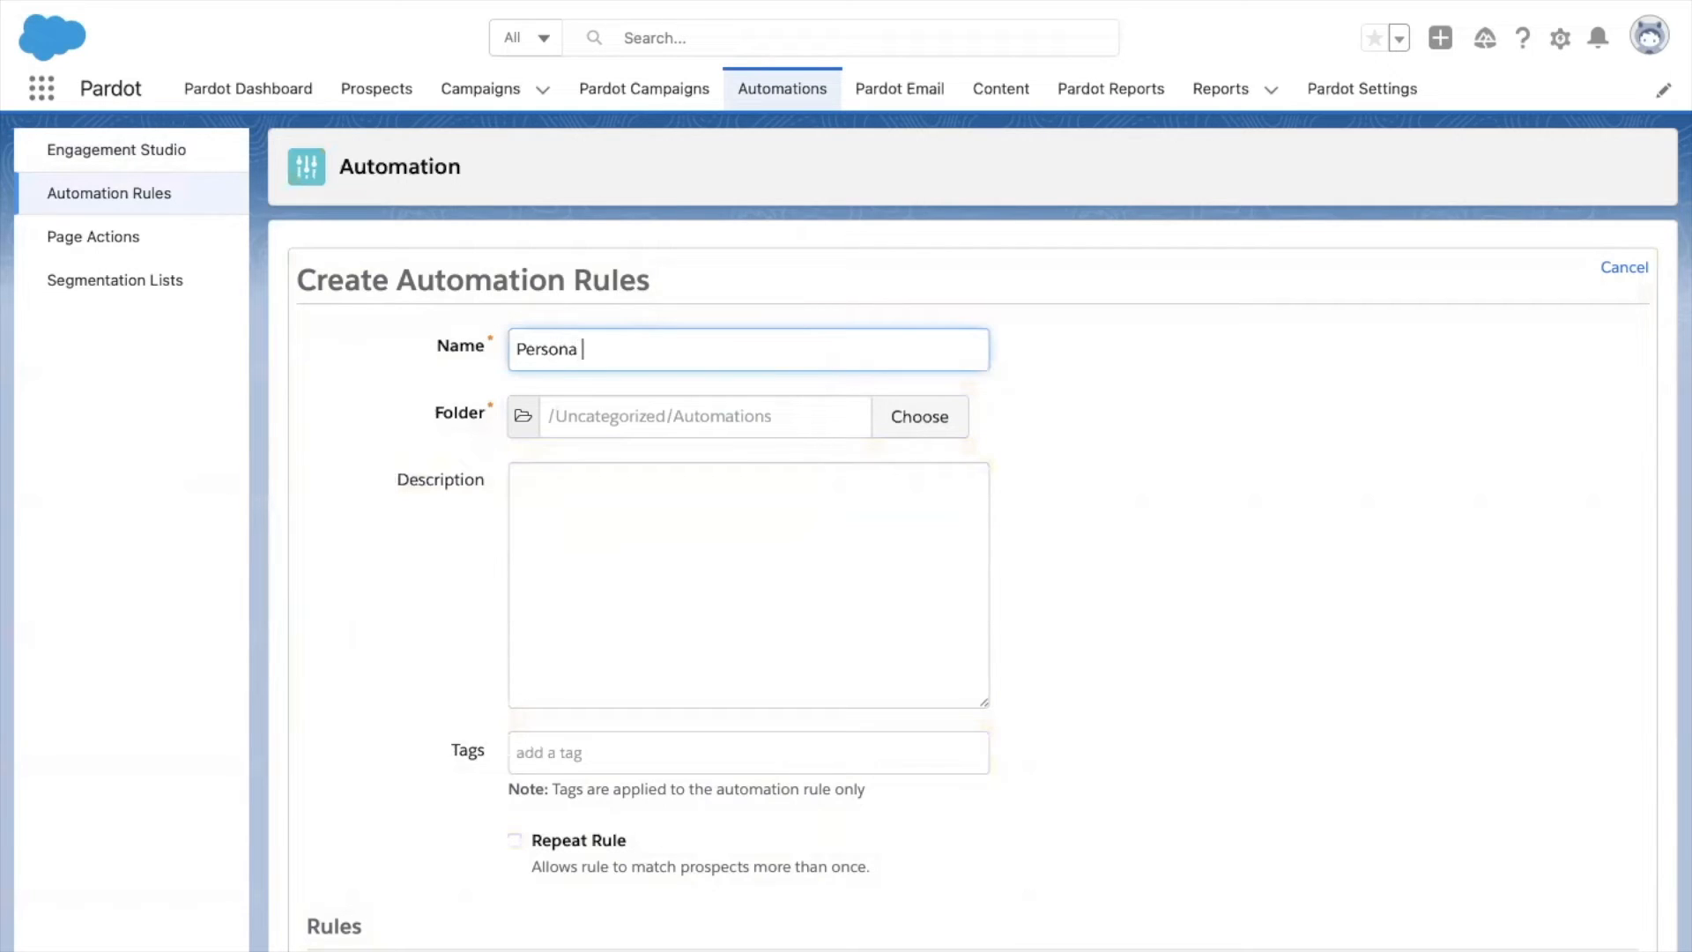
{"action": "type", "text": "Assignmemn"}
{"action": "key", "text": "BackSpace"}
{"action": "key", "text": "BackSpace"}
{"action": "type", "text": "nt"}
Place the rule in the Test personas folder and give it the tag customer.
{"action": "left_click", "coordinate": [661, 421]}
{"action": "left_click", "coordinate": [895, 379]}
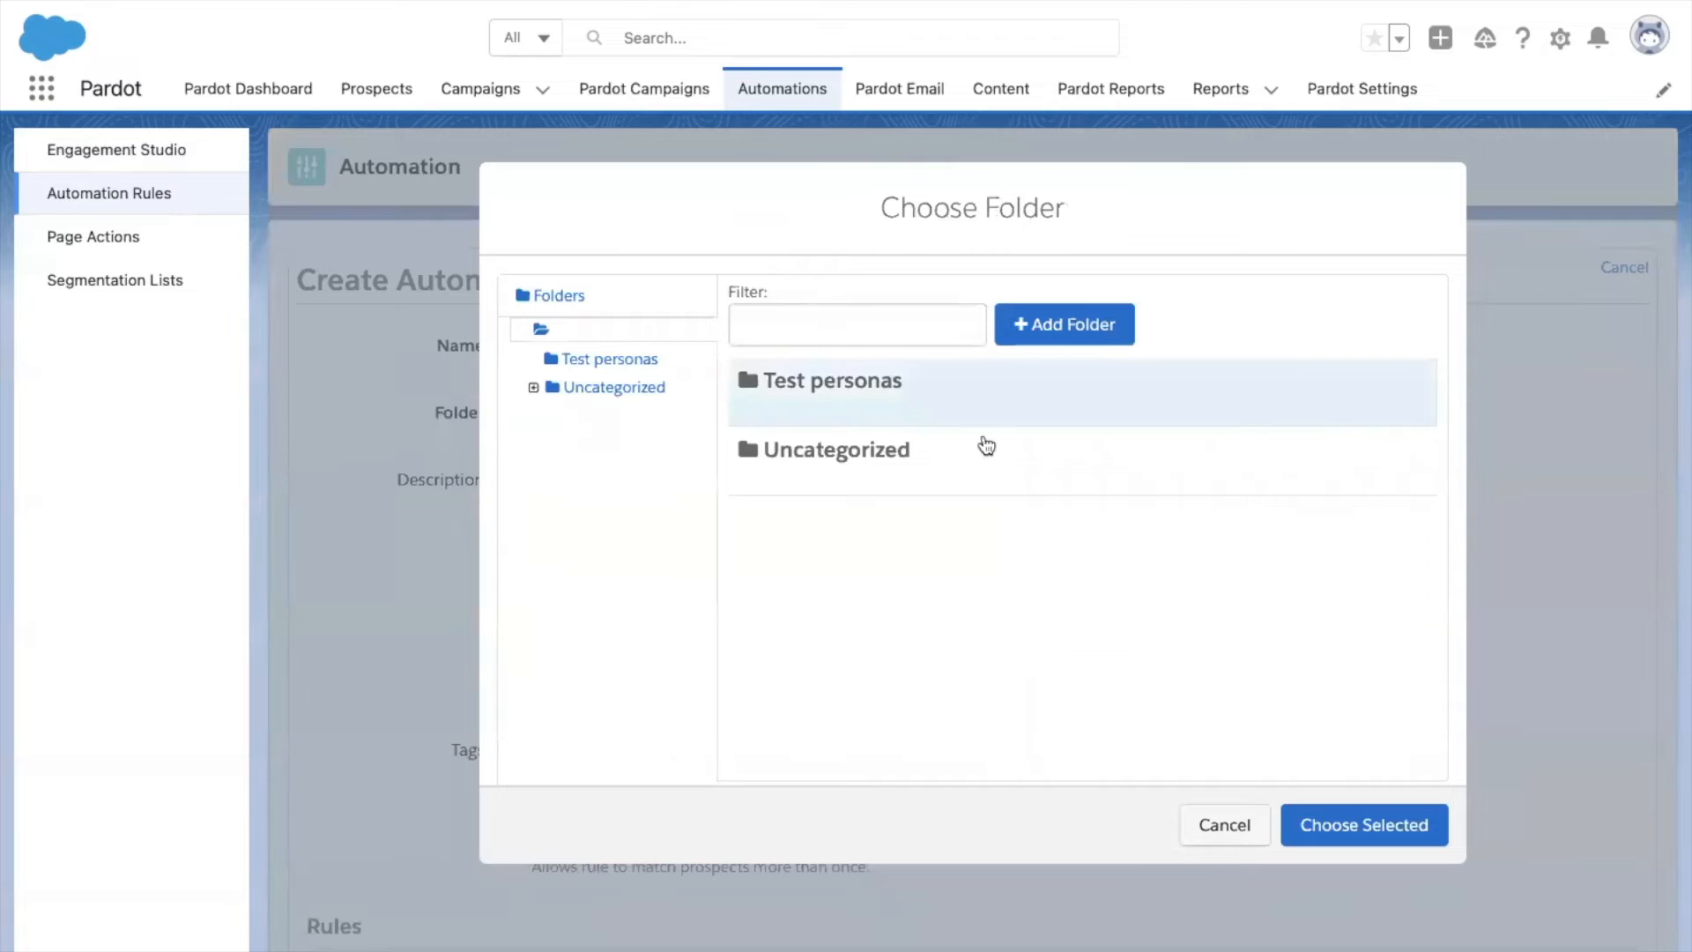
{"action": "left_click", "coordinate": [1307, 823]}
{"action": "scroll", "coordinate": [661, 549], "scroll_direction": "down", "scroll_amount": 3}
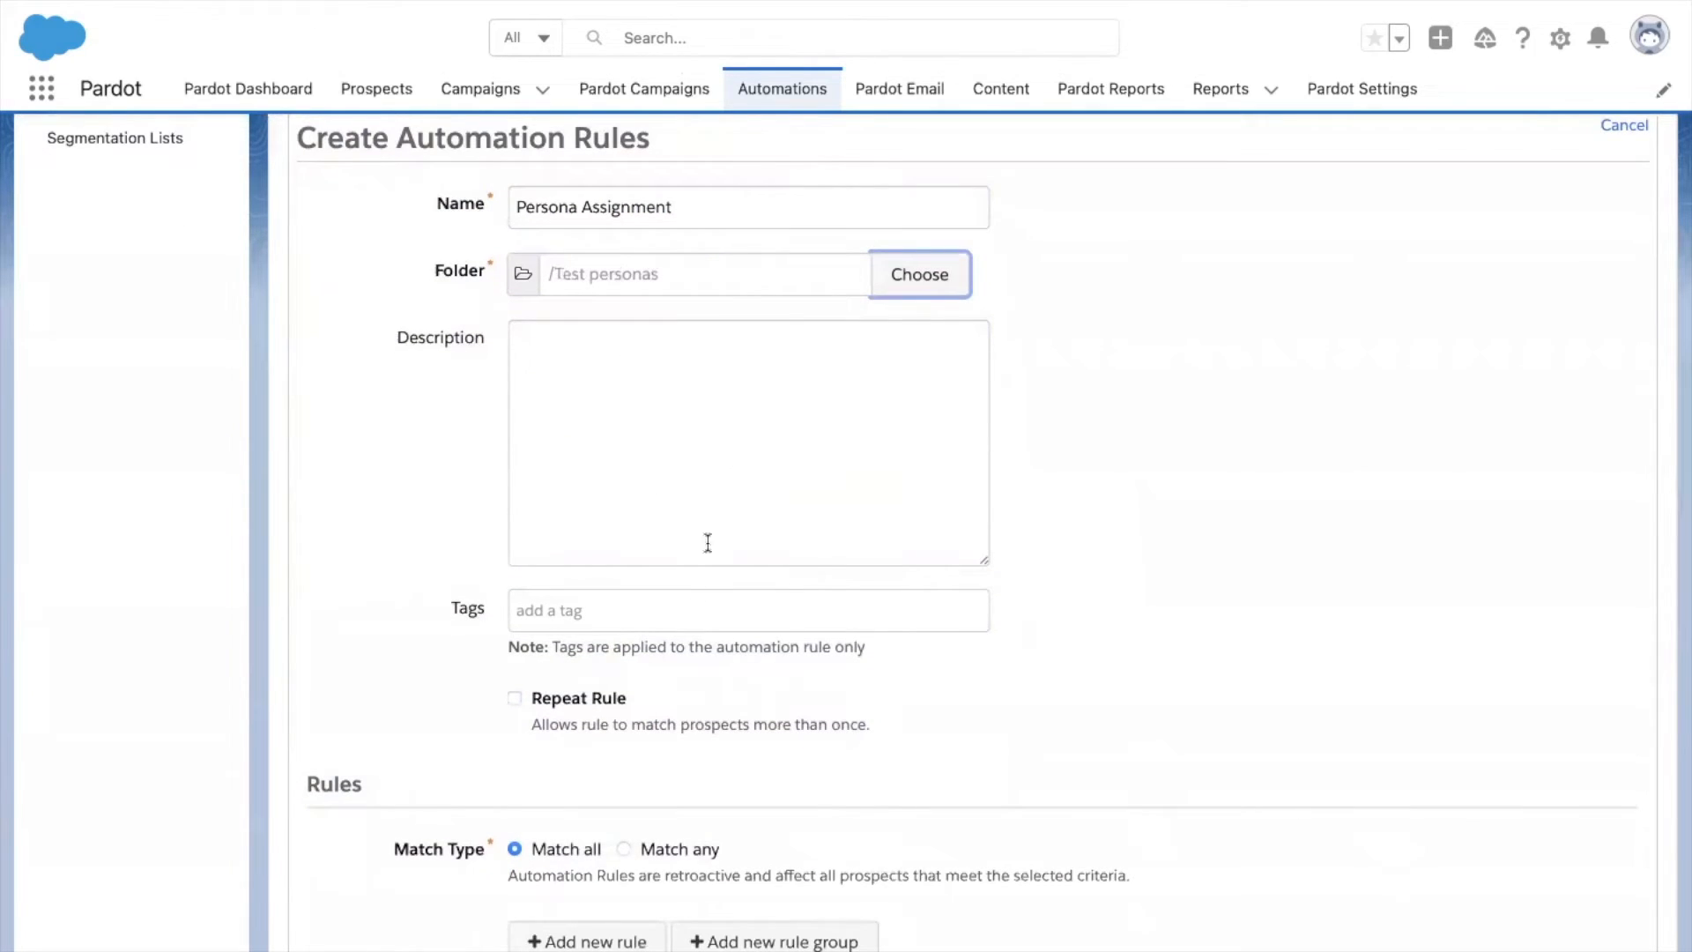
{"action": "left_click", "coordinate": [684, 602]}
{"action": "type", "text": "customer"}
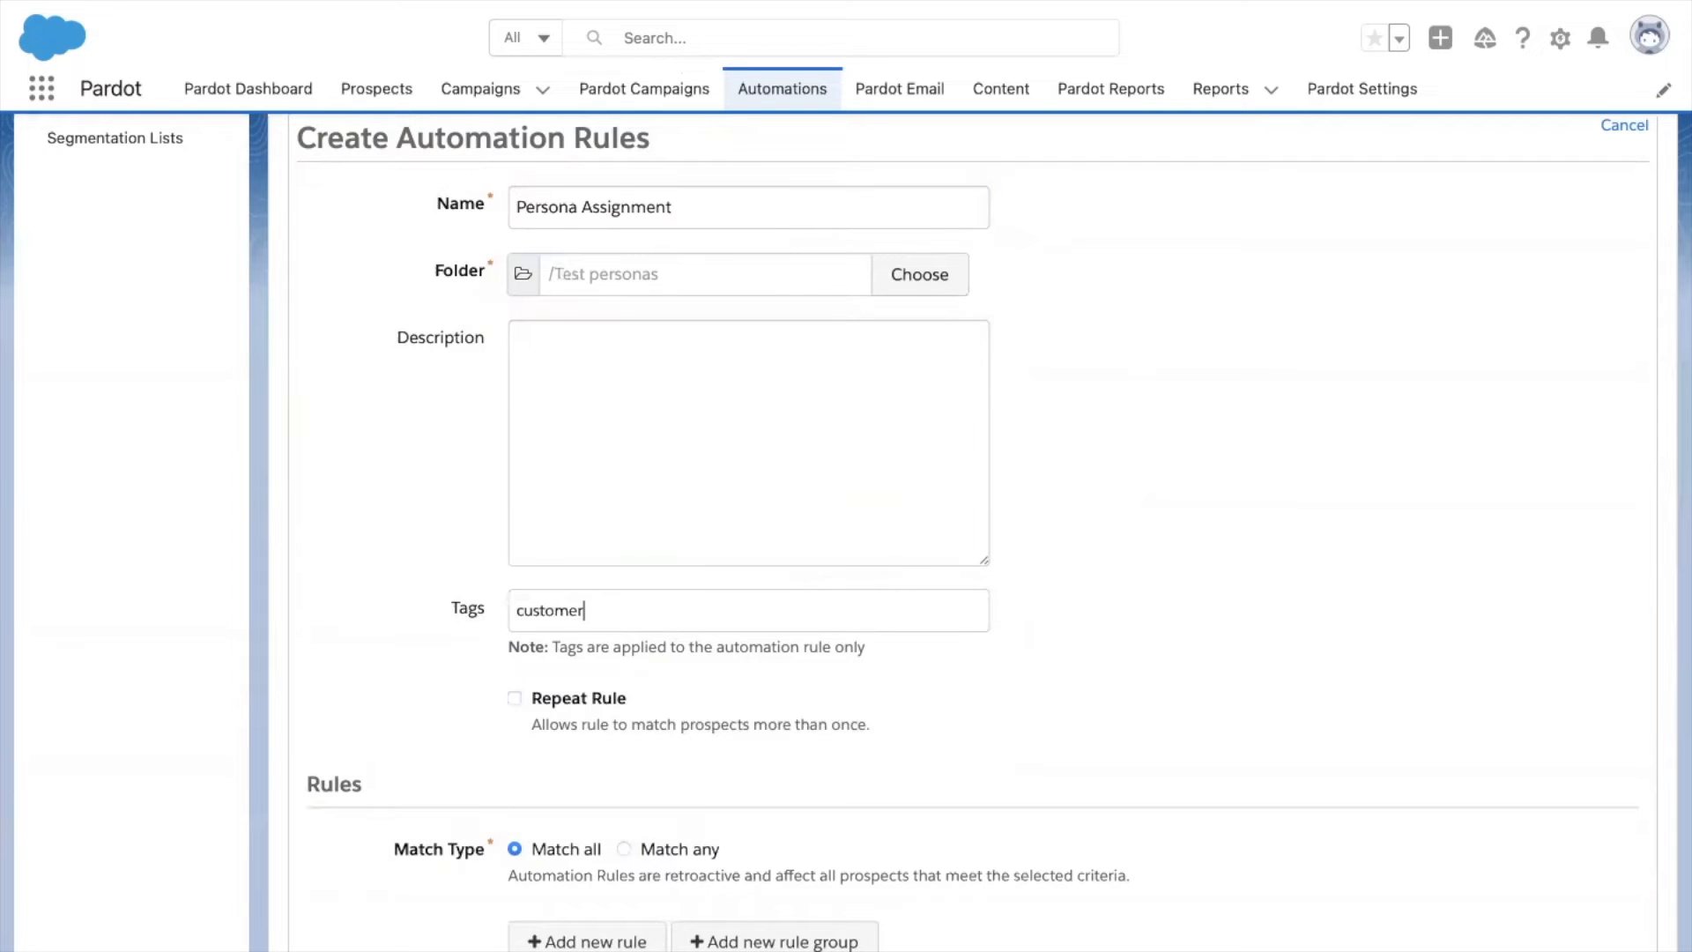
{"action": "key", "text": "Return"}
{"action": "scroll", "coordinate": [777, 702], "scroll_direction": "down", "scroll_amount": 3}
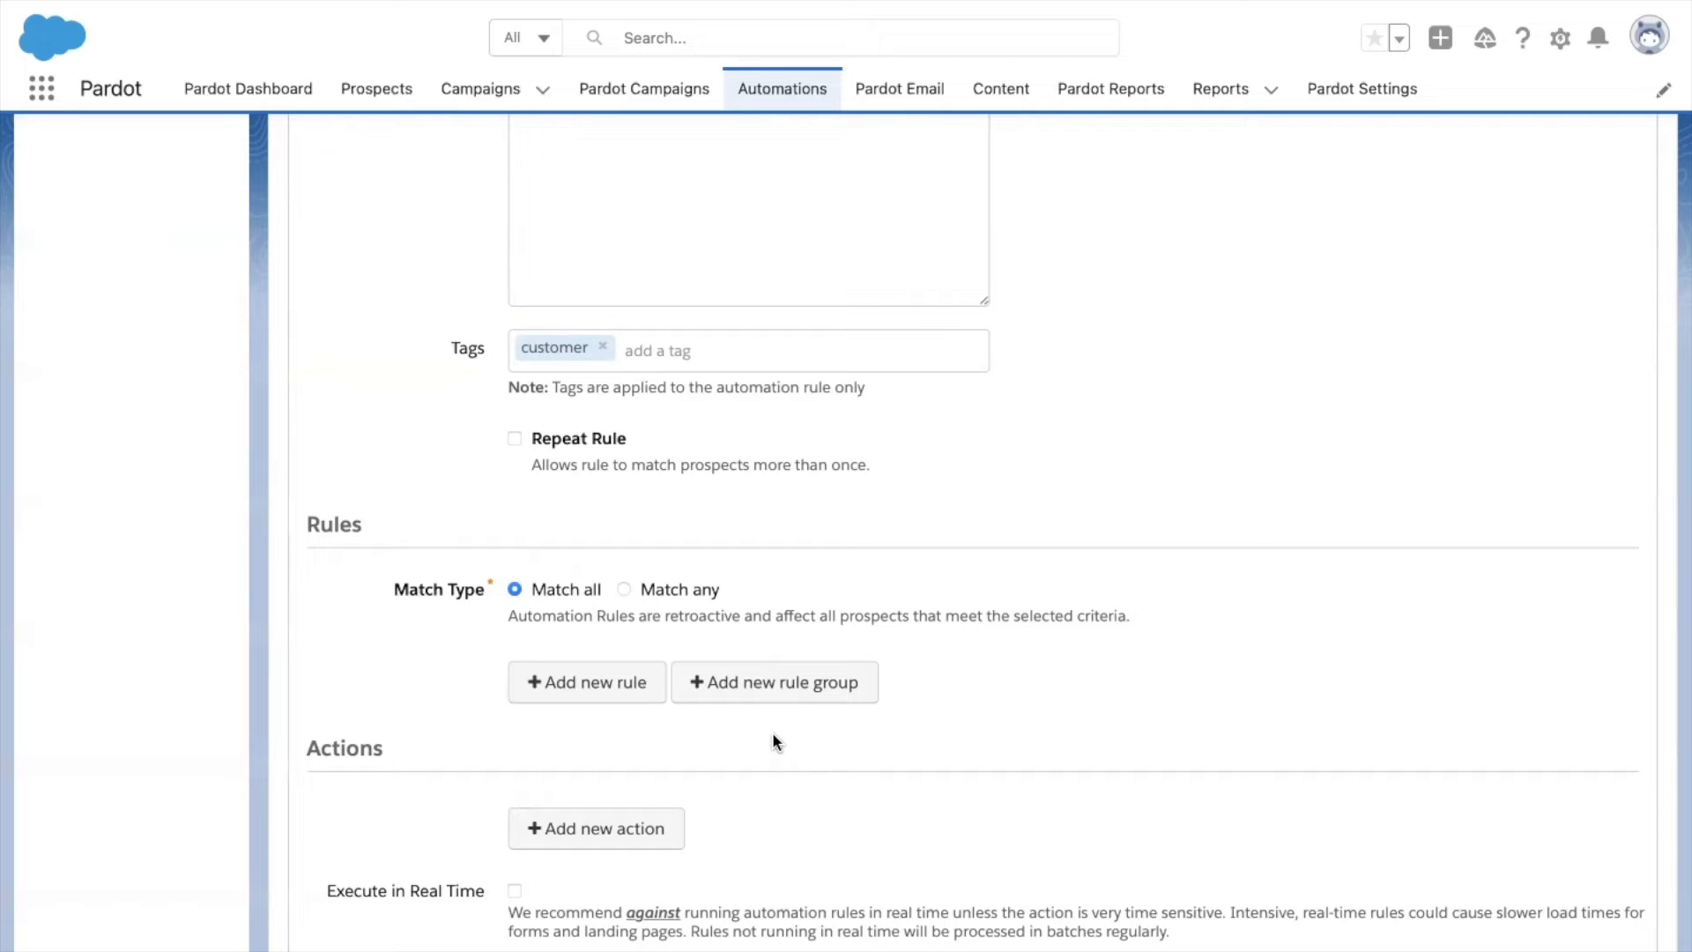
{"action": "left_click", "coordinate": [613, 684]}
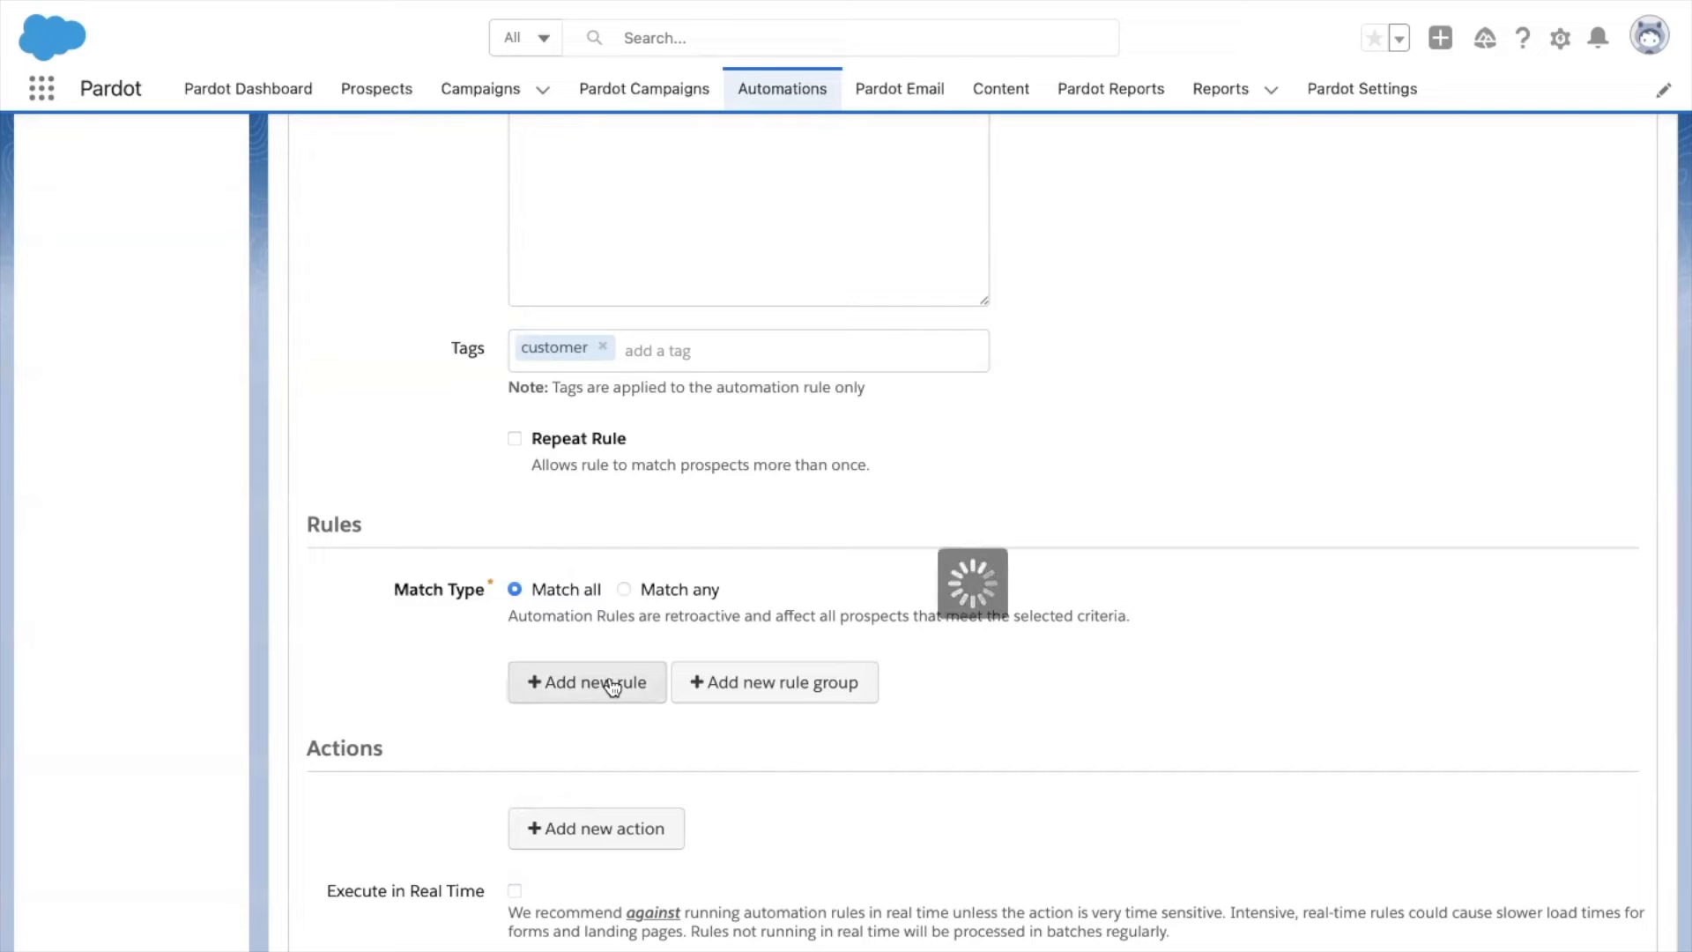
Browse the prospect criterion types available for the first rule row.
{"action": "left_click", "coordinate": [610, 683]}
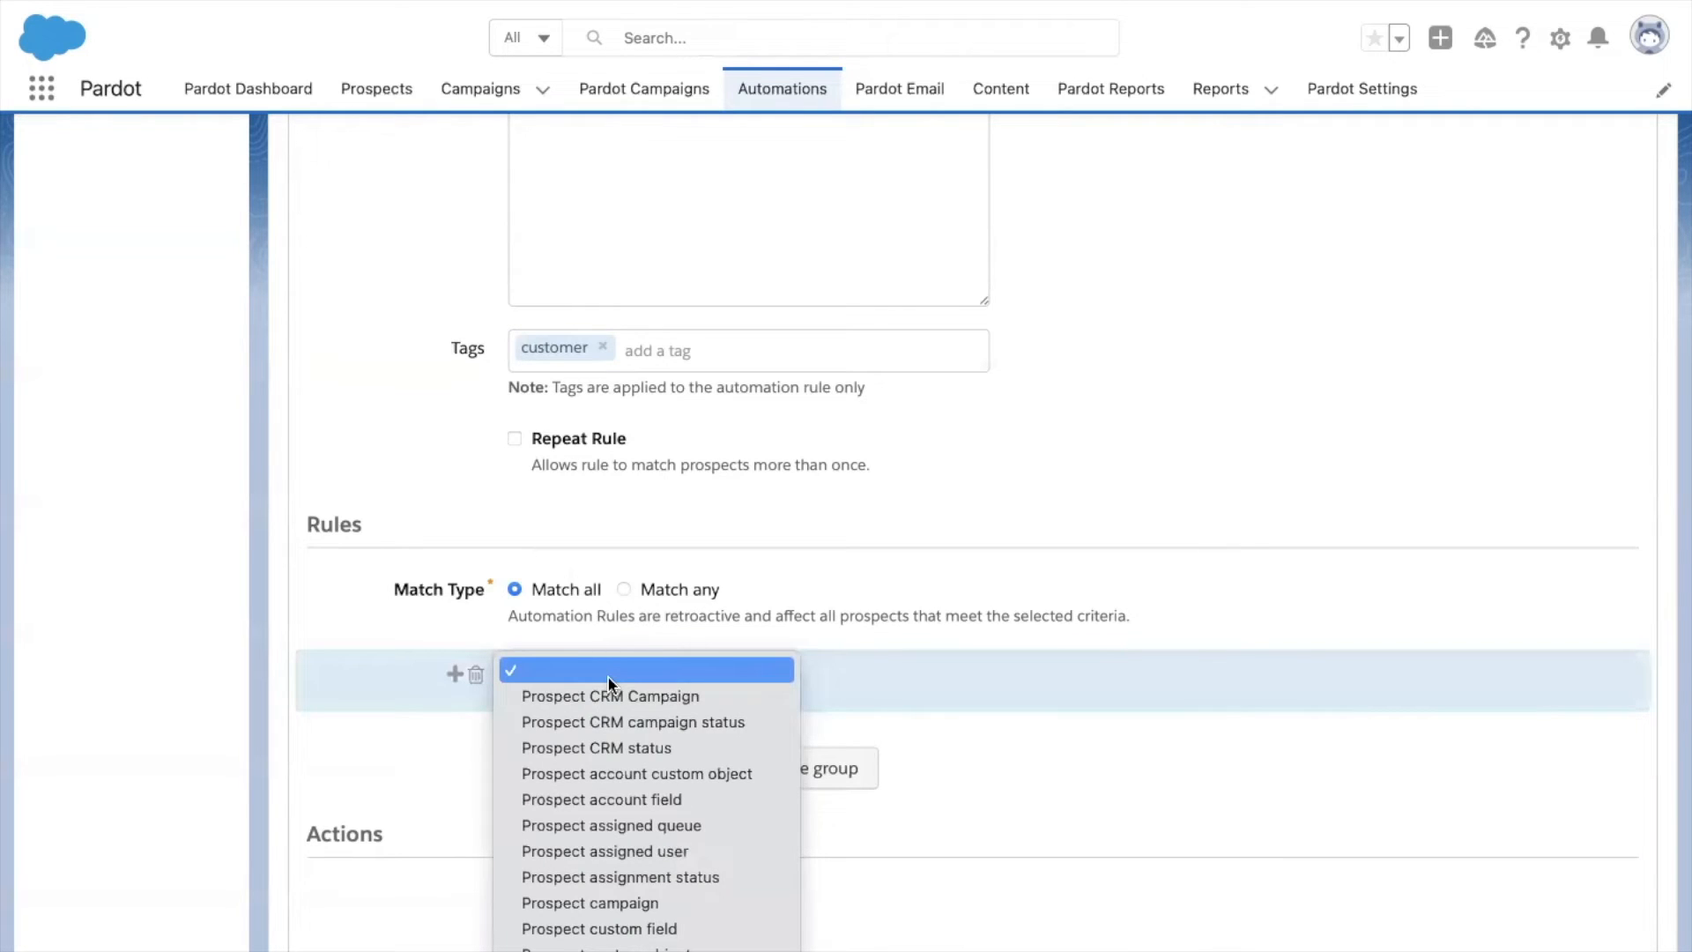
{"action": "scroll", "coordinate": [608, 683], "scroll_direction": "down", "scroll_amount": 10}
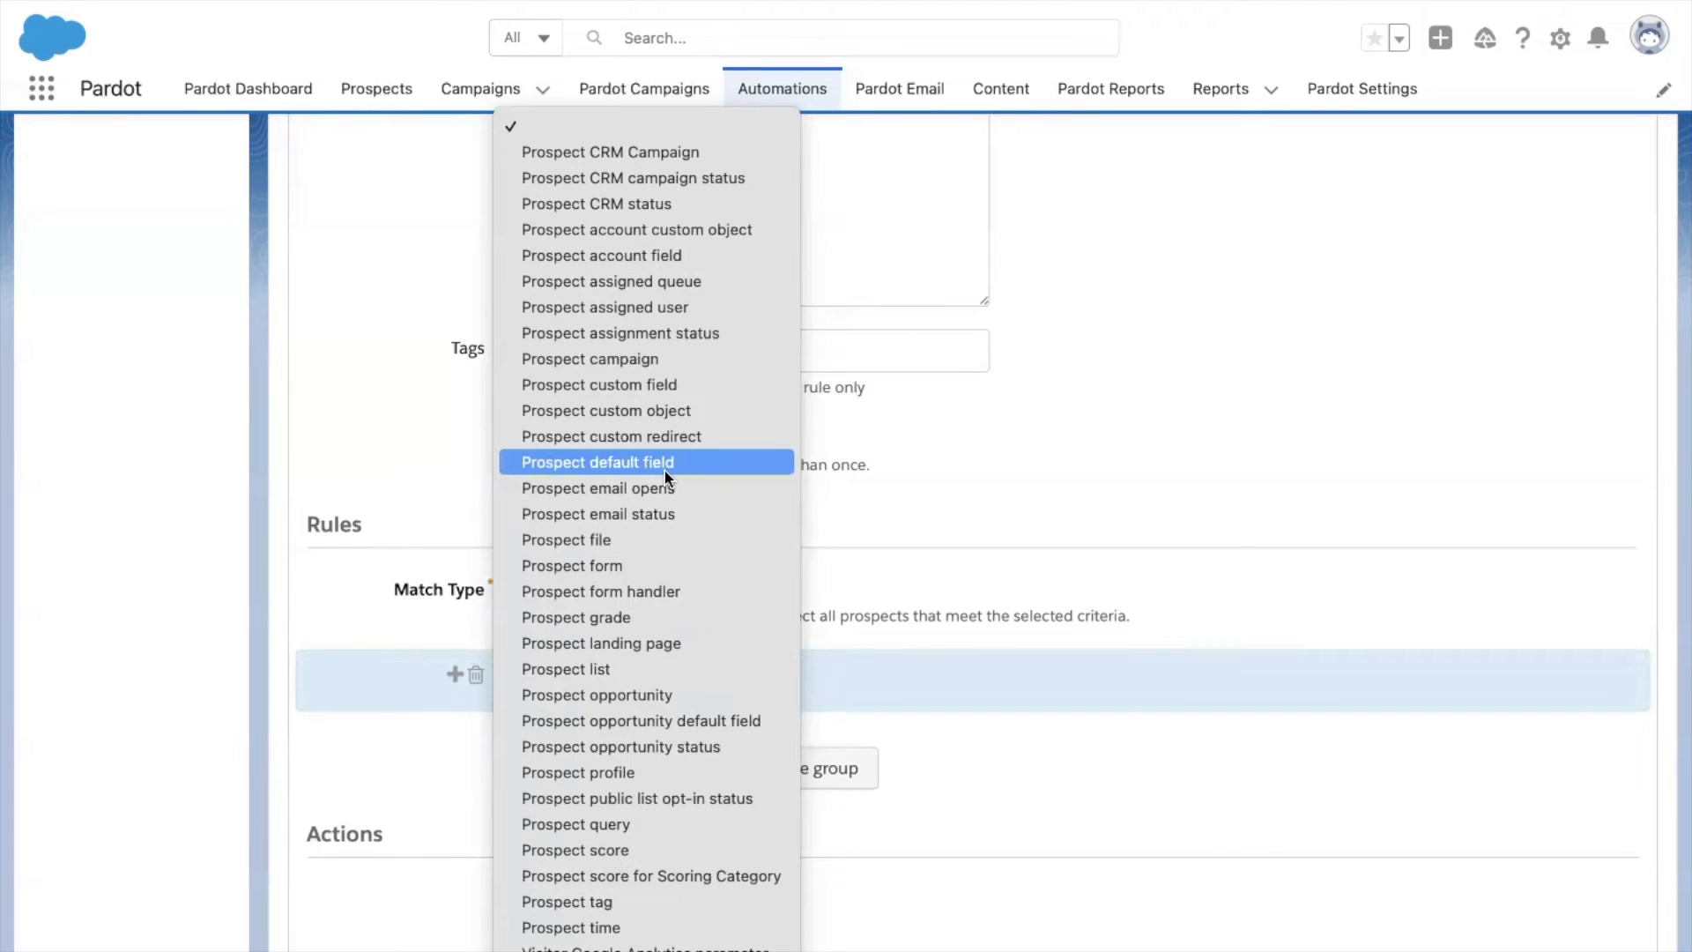
Set the first criterion to Prospect default field Industry is Software, then add a second rule row.
{"action": "left_click", "coordinate": [664, 470]}
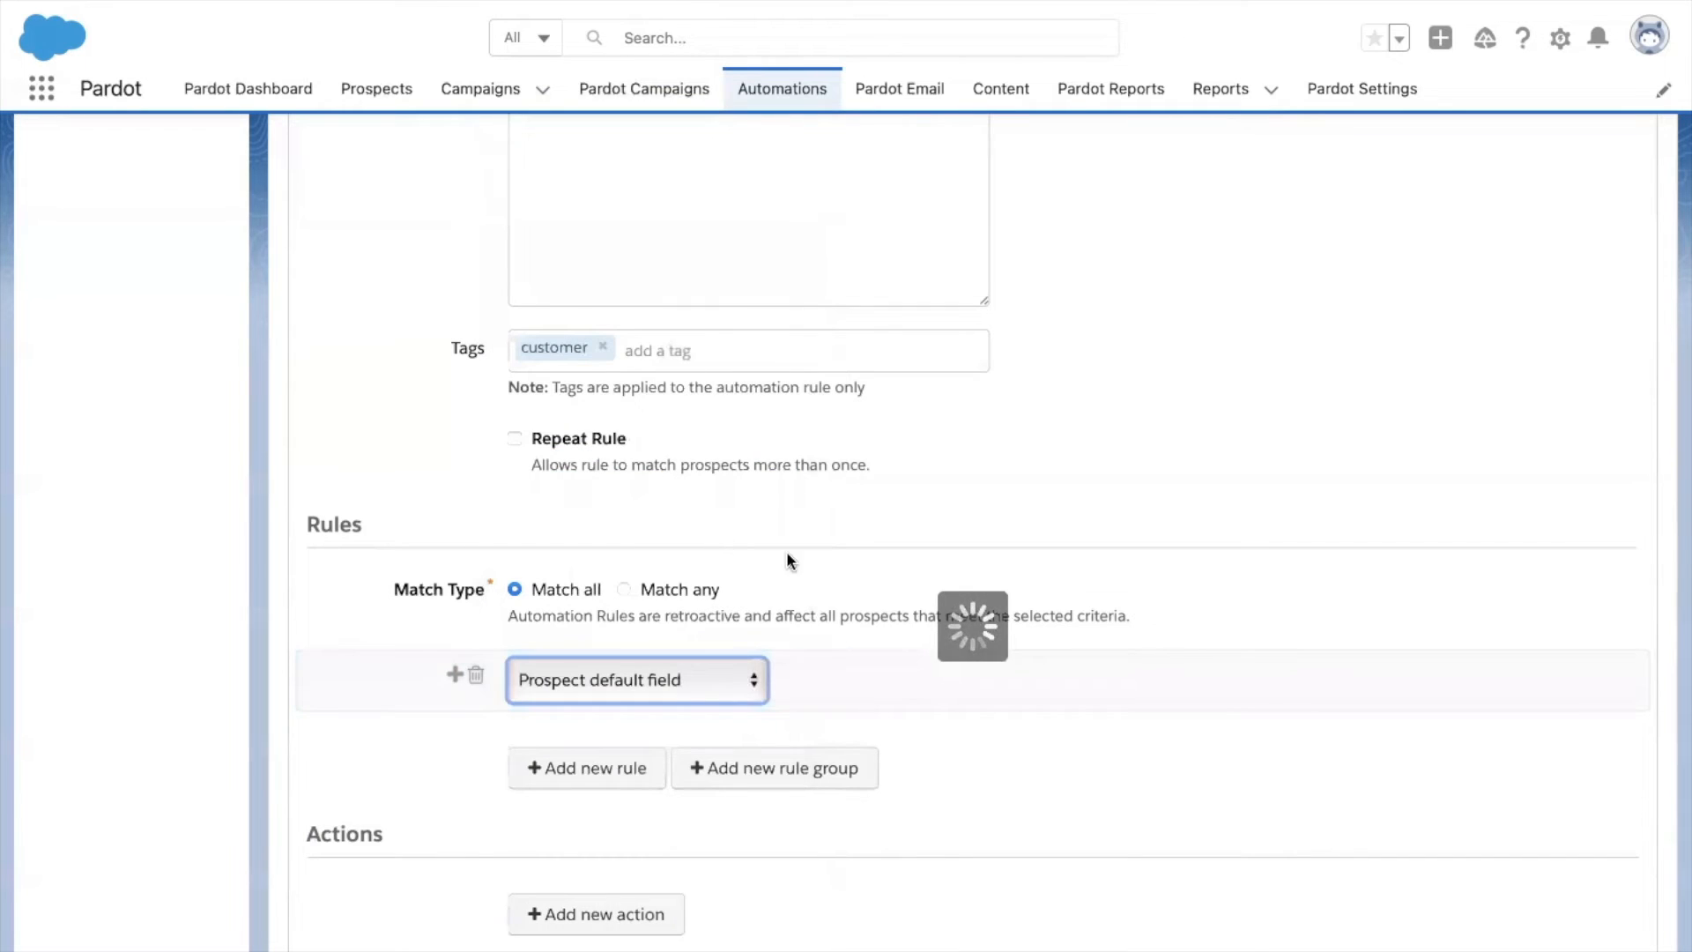
{"action": "left_click", "coordinate": [866, 677]}
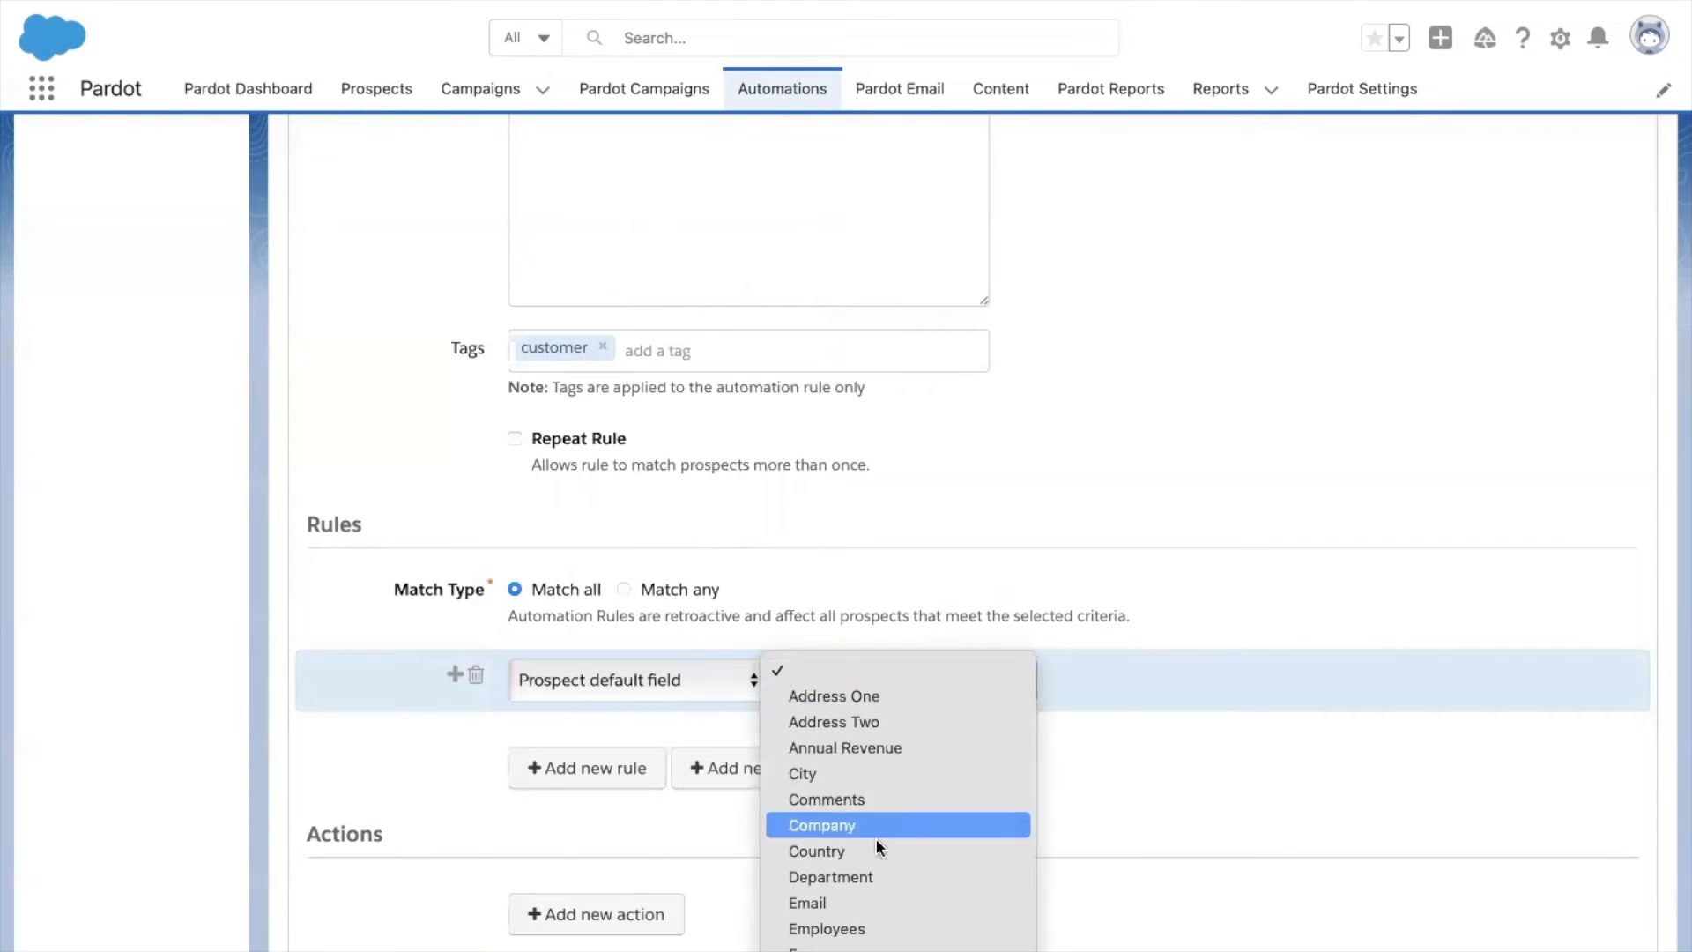
{"action": "scroll", "coordinate": [880, 885], "scroll_direction": "down", "scroll_amount": 5}
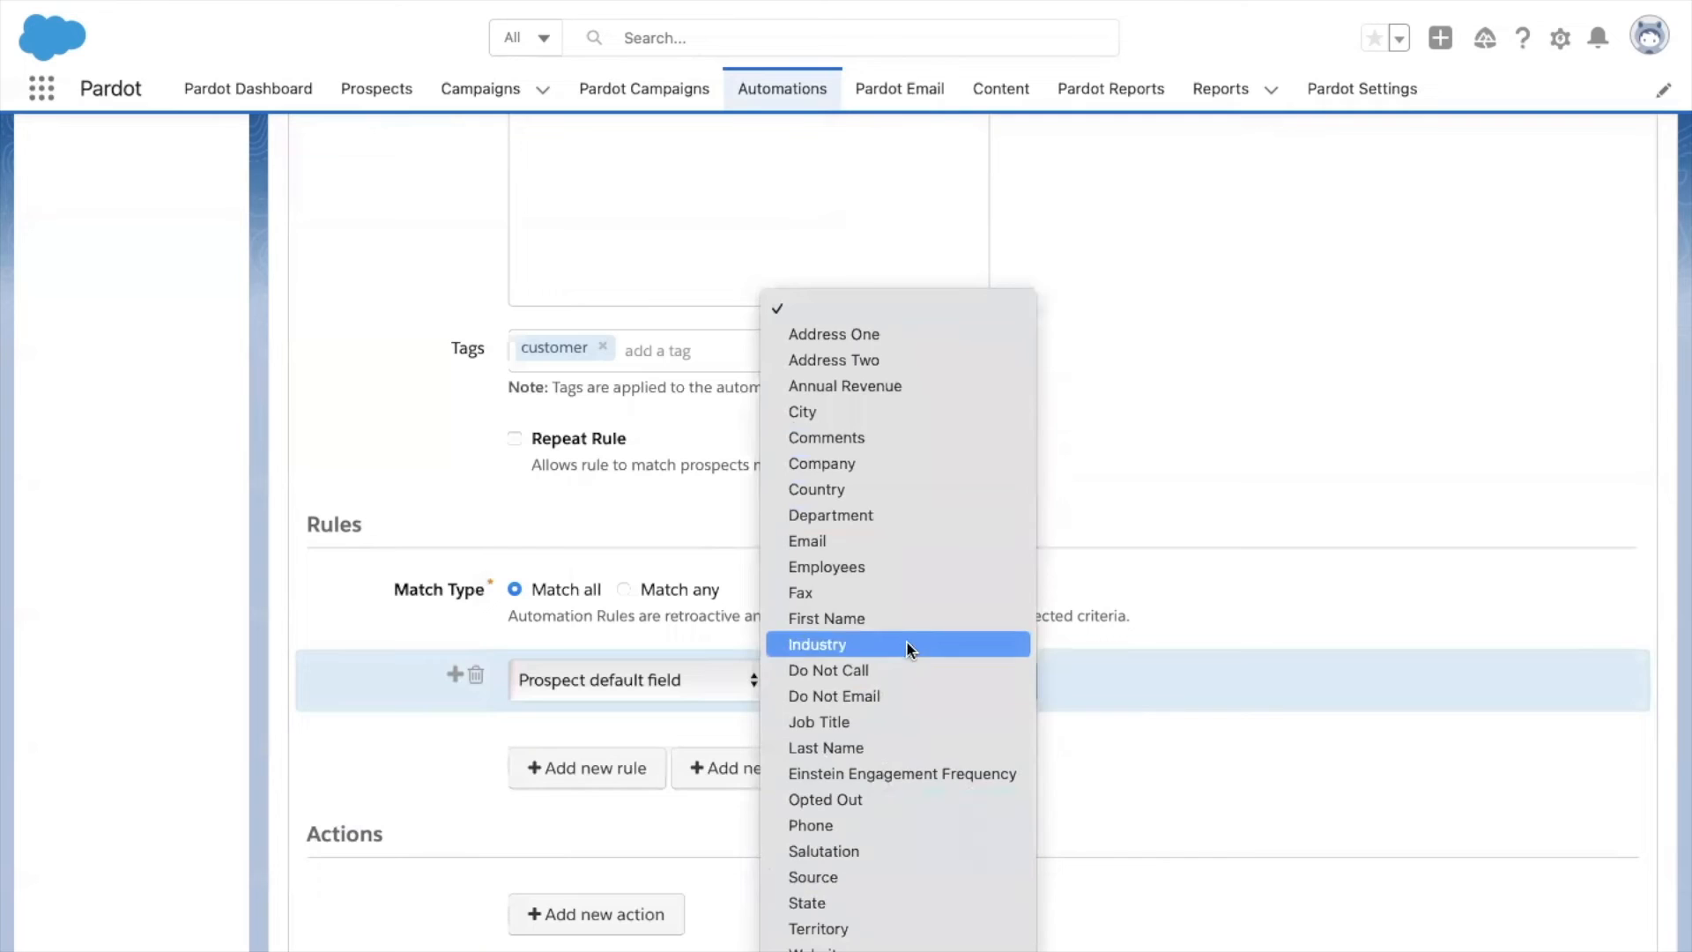
{"action": "left_click", "coordinate": [906, 644]}
{"action": "left_click", "coordinate": [1146, 678]}
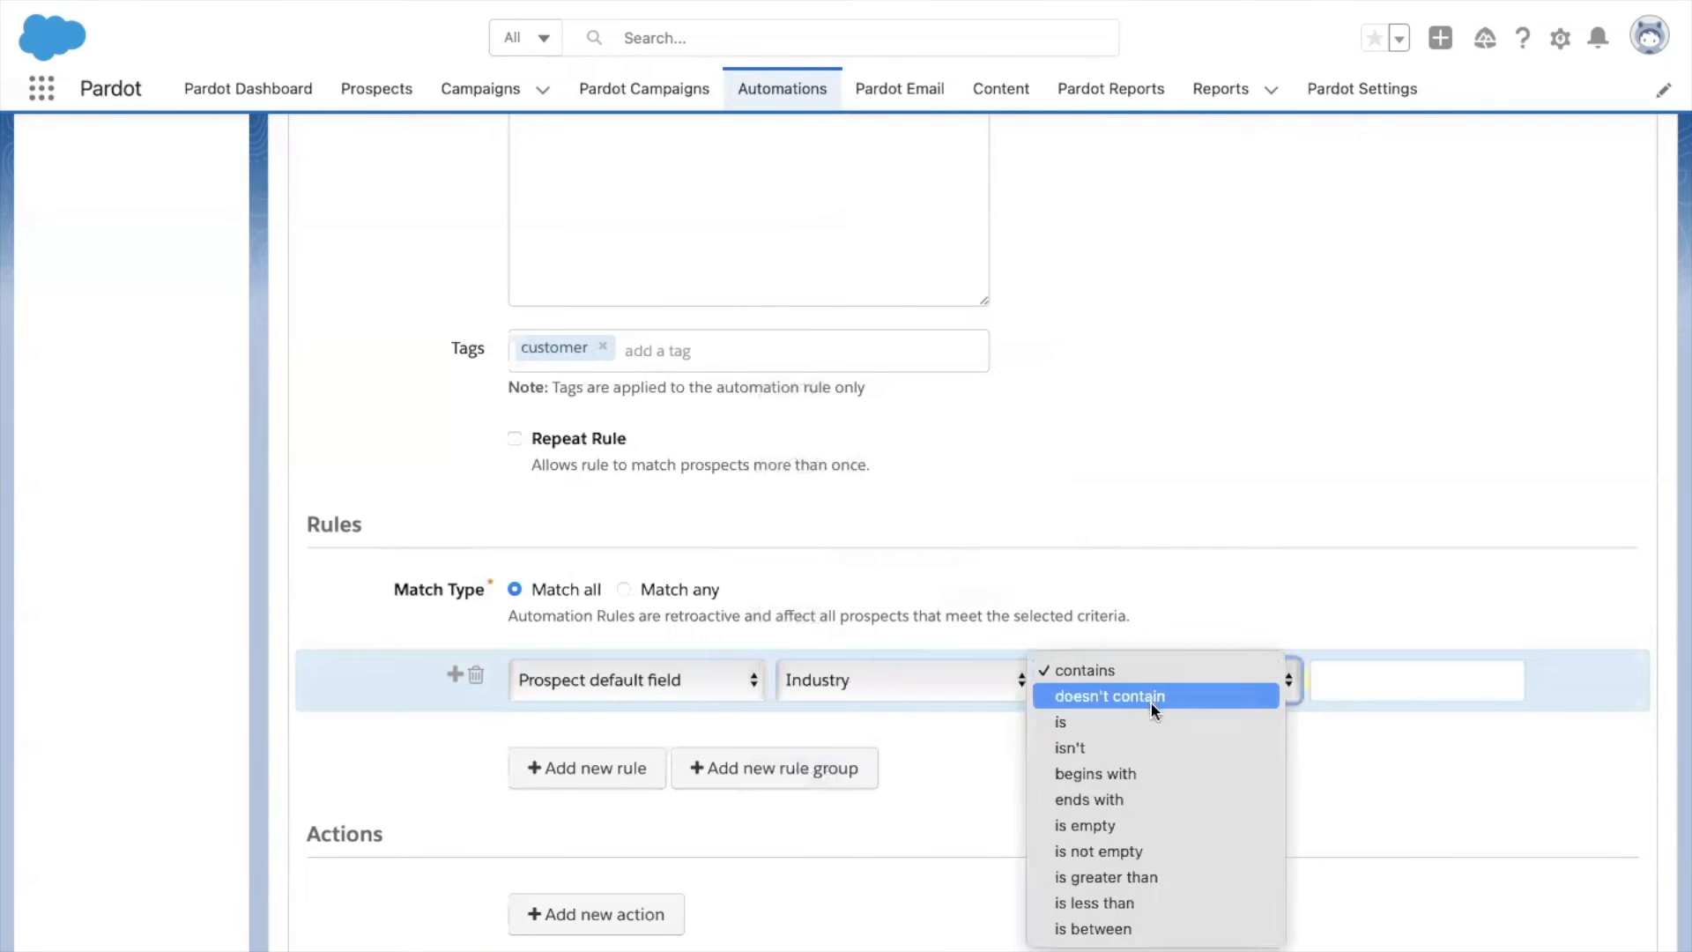
{"action": "left_click", "coordinate": [1149, 717]}
{"action": "left_click", "coordinate": [1391, 687]}
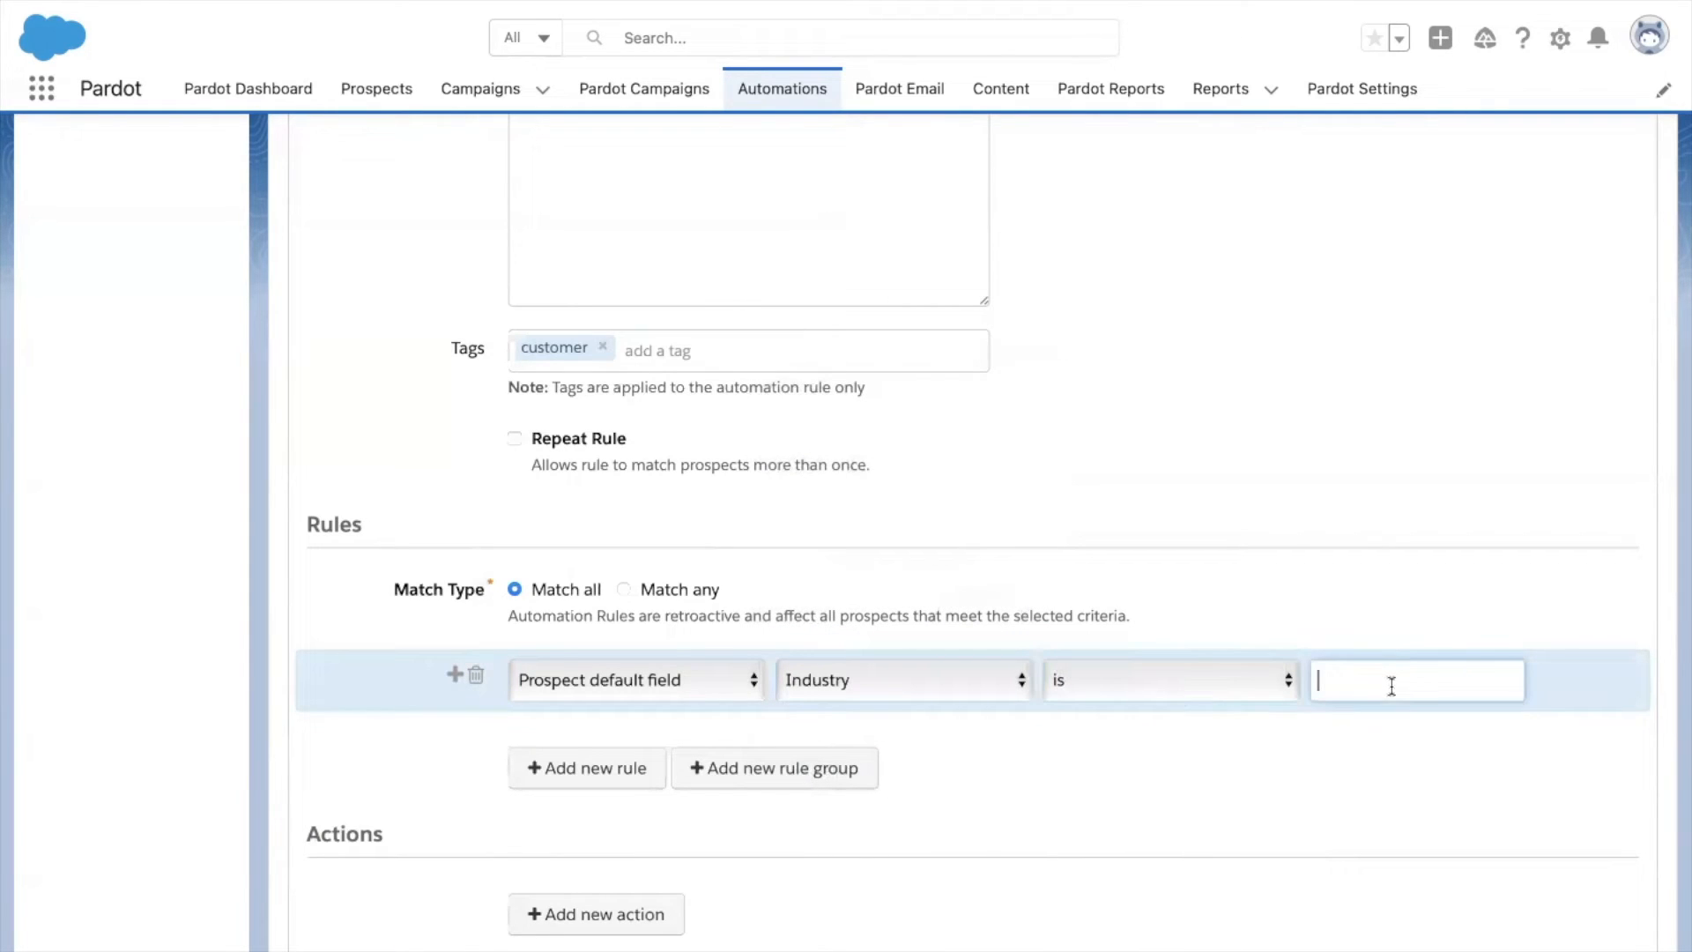
{"action": "type", "text": "Software"}
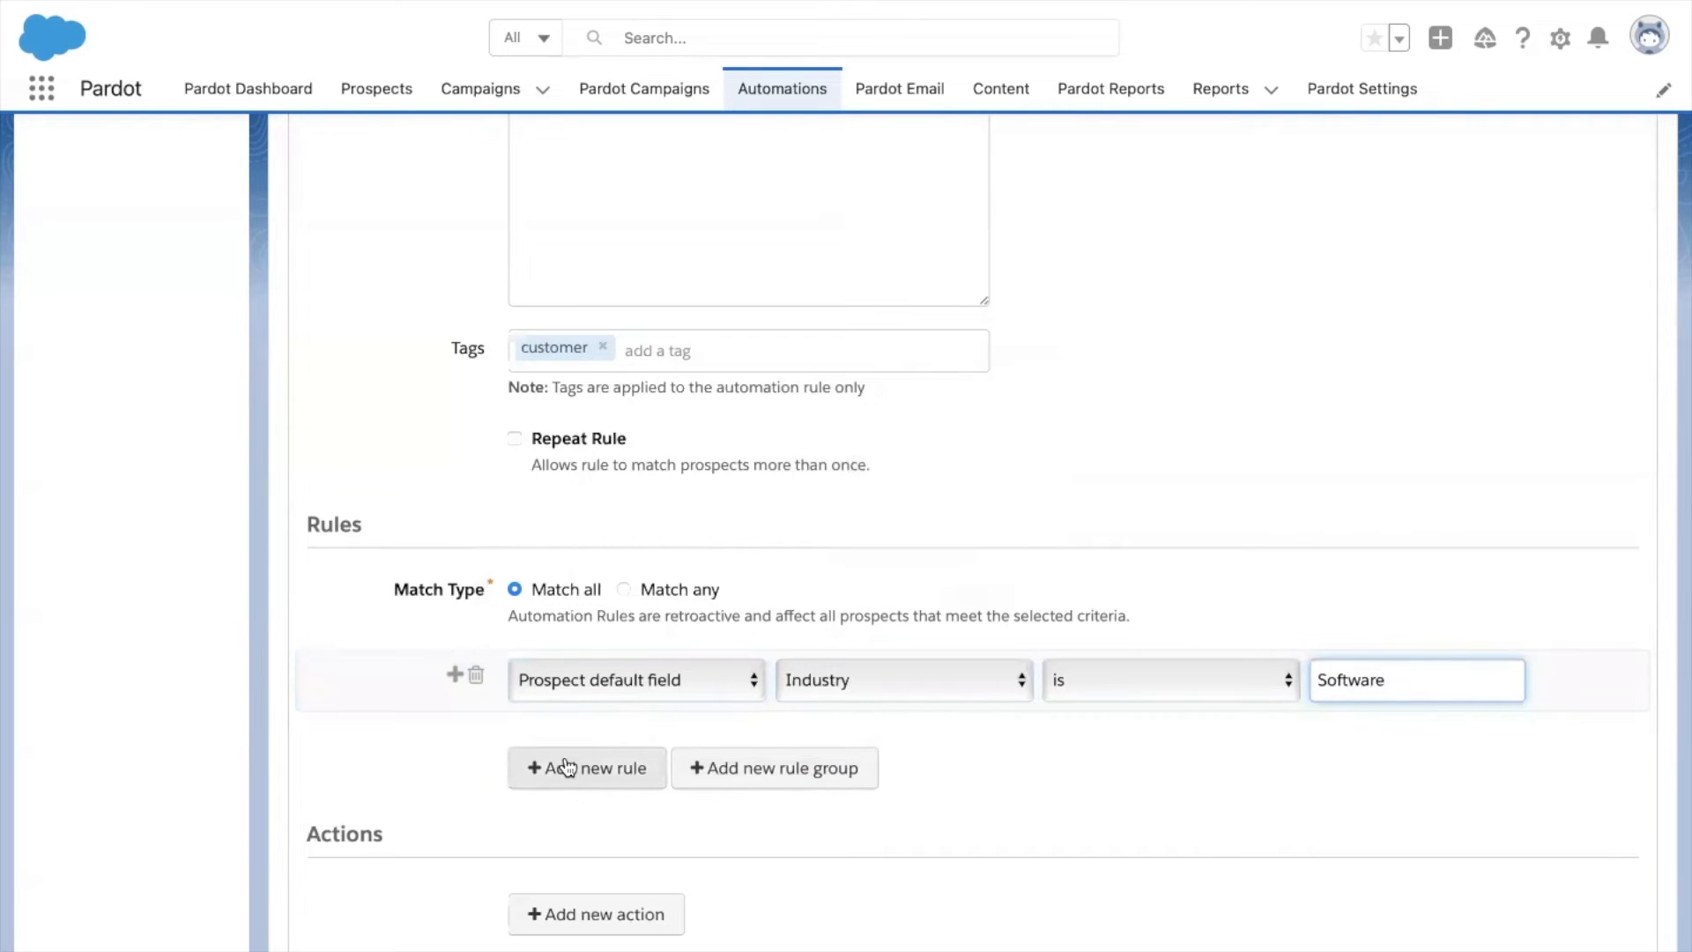
{"action": "scroll", "coordinate": [565, 768], "scroll_direction": "down", "scroll_amount": 4}
{"action": "left_click", "coordinate": [610, 450]}
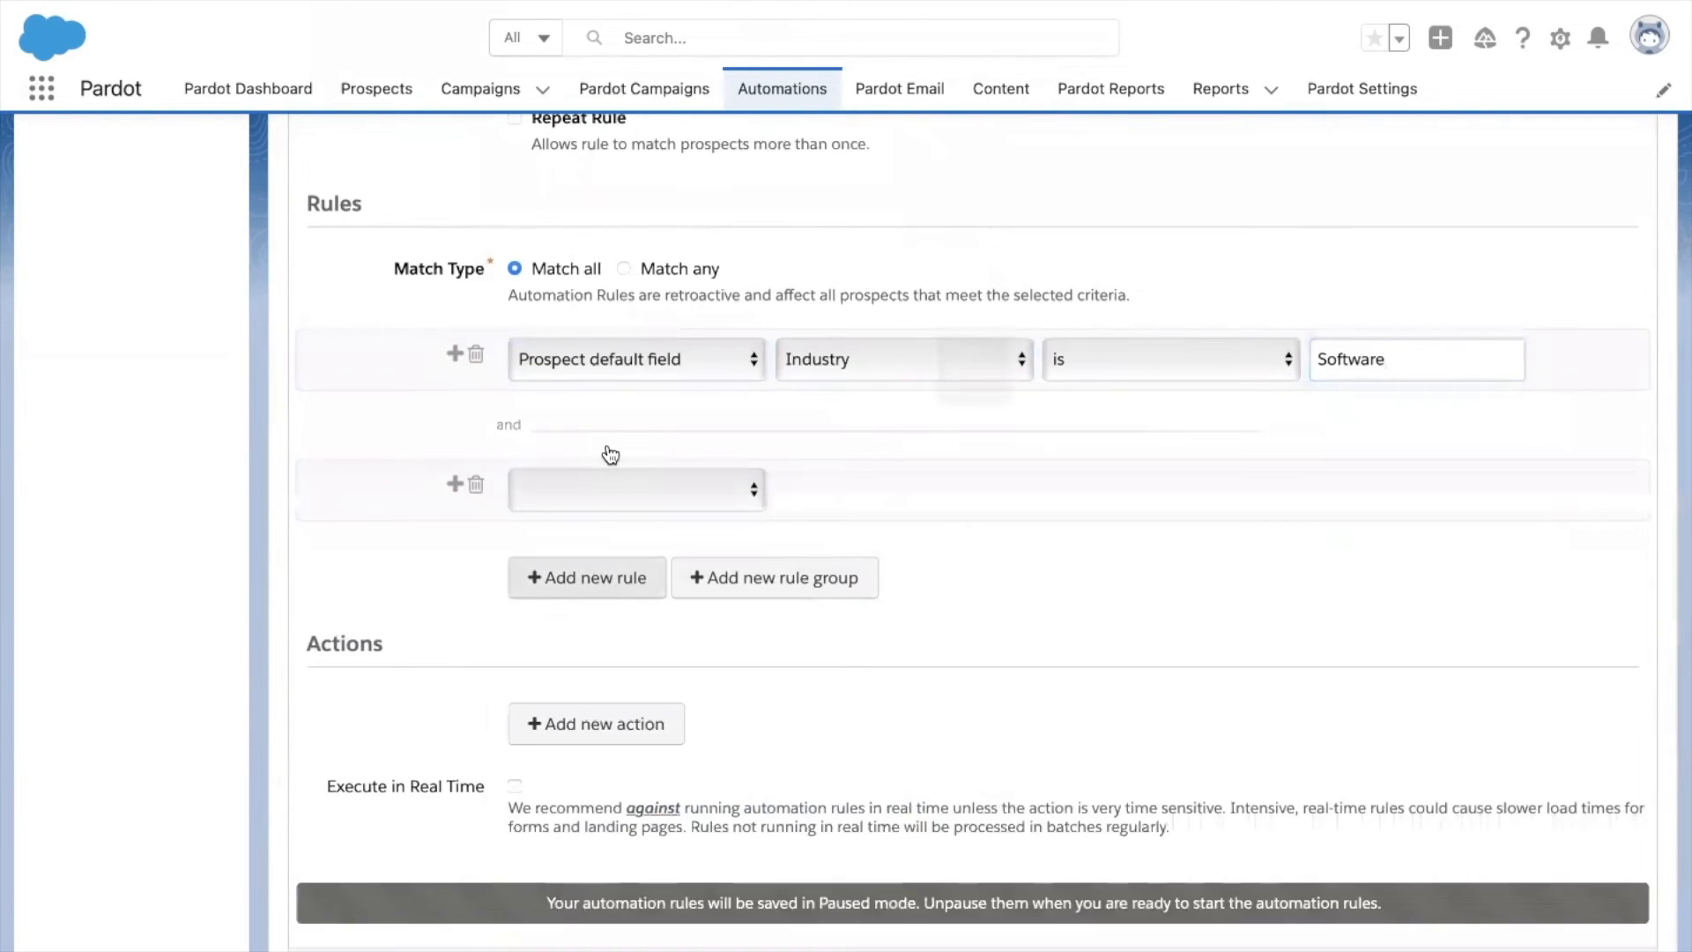
Base the second criterion on the prospect default field Employees.
{"action": "left_click", "coordinate": [623, 490]}
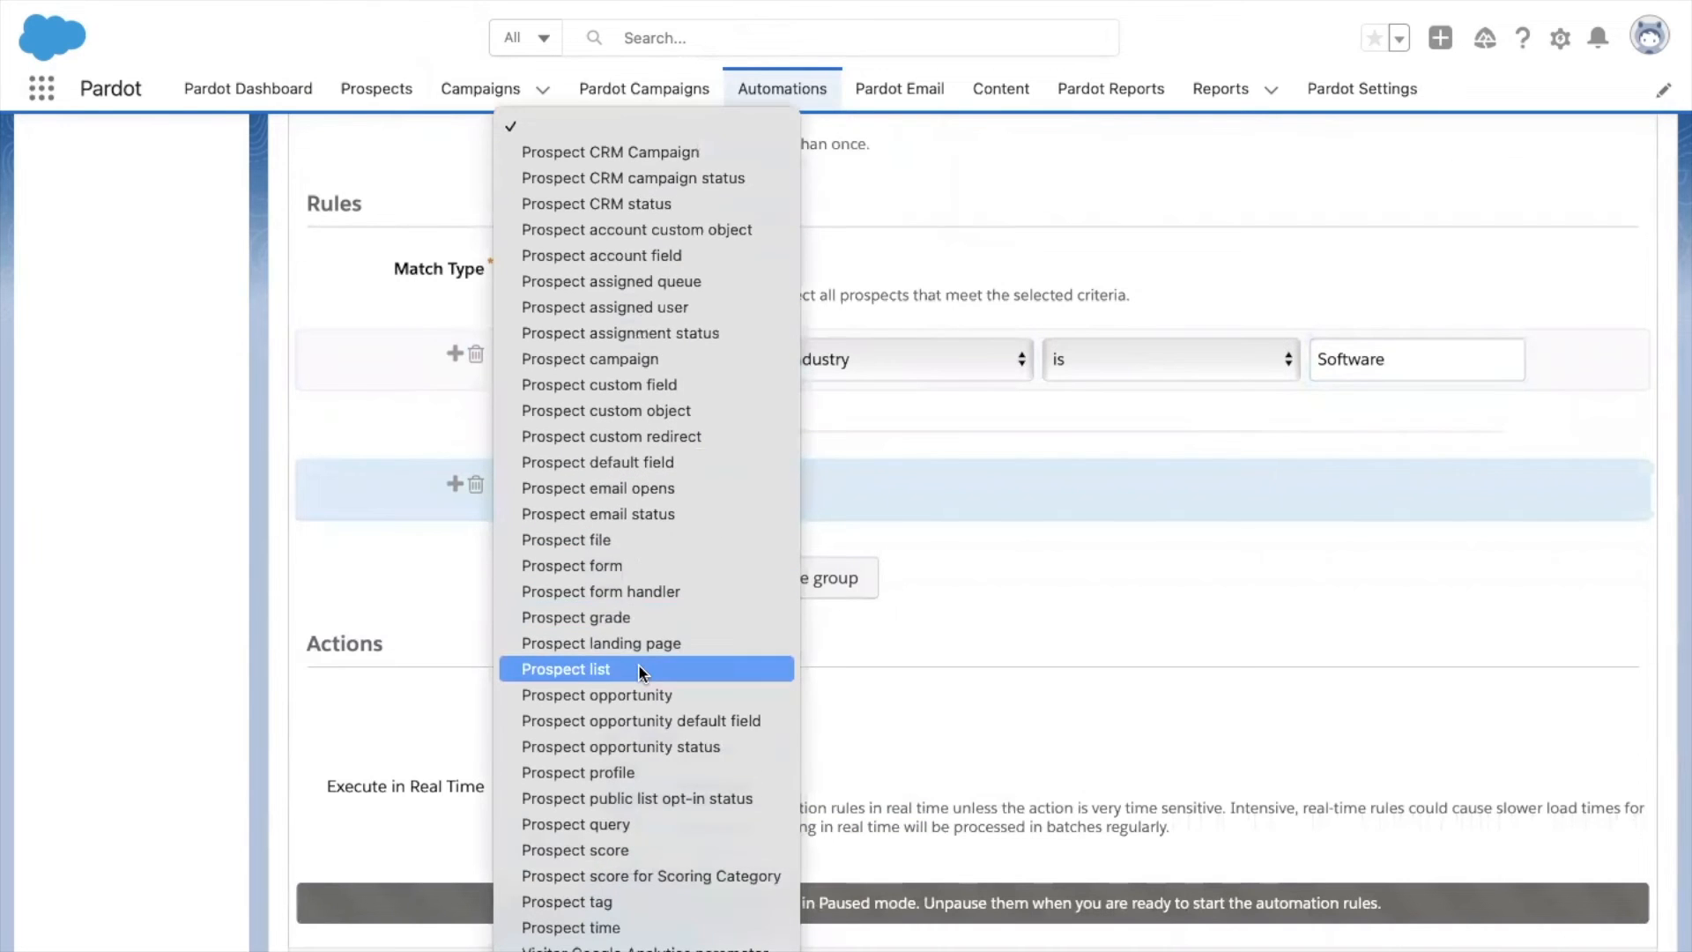
{"action": "left_click", "coordinate": [671, 462]}
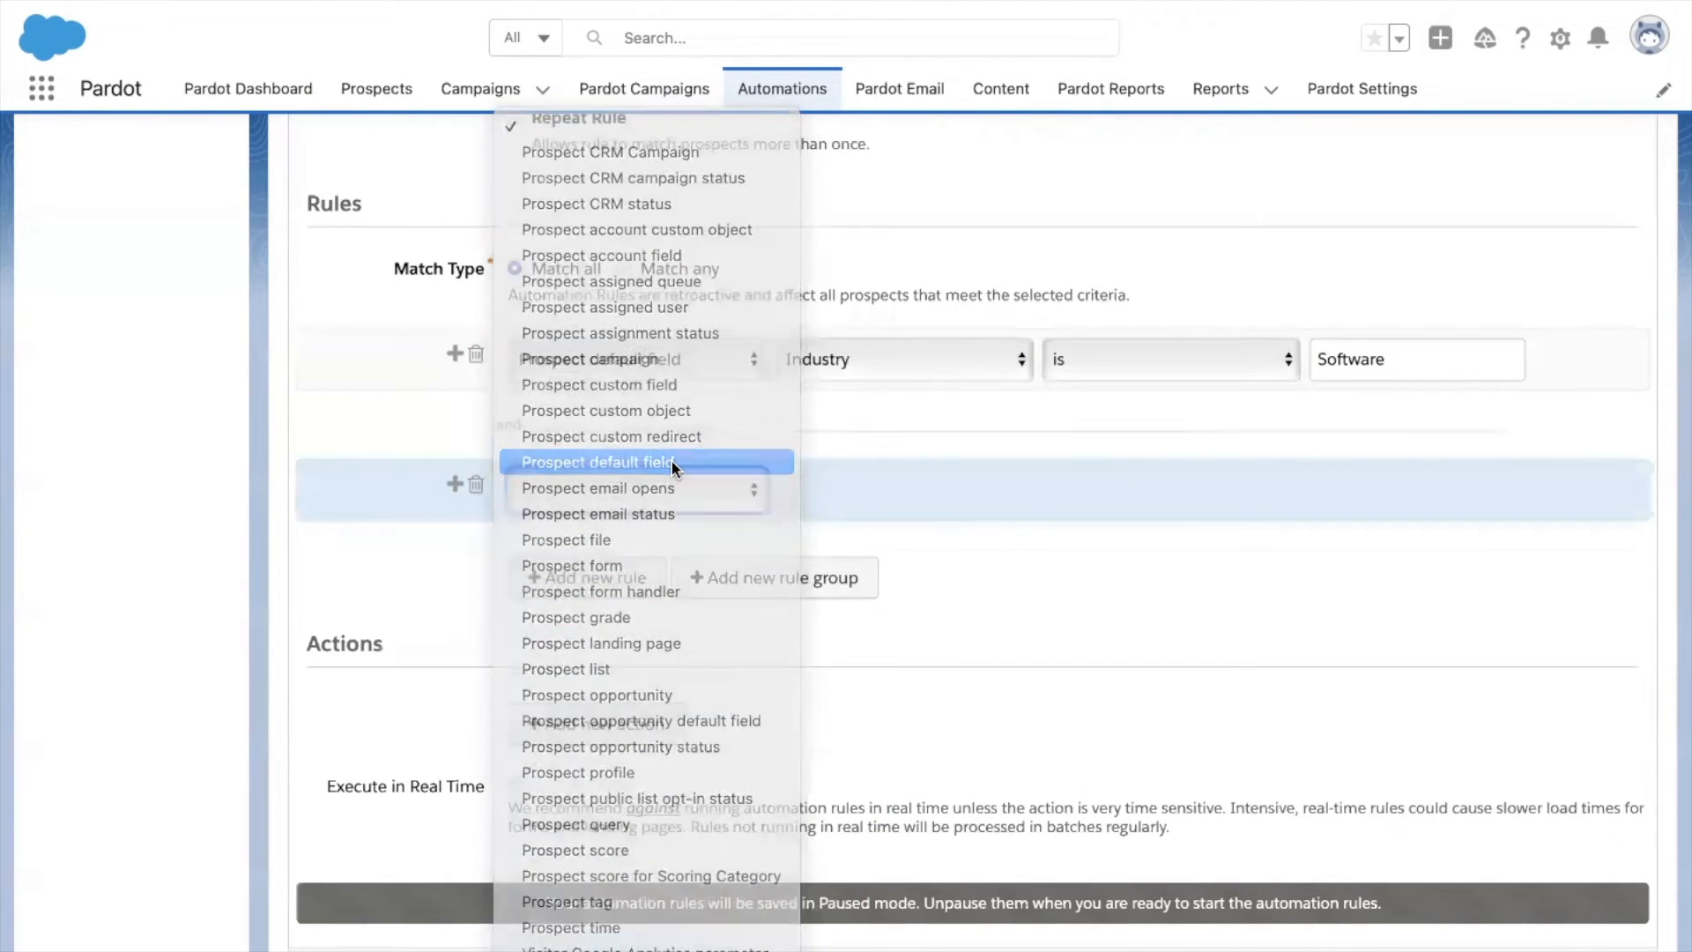
{"action": "left_click", "coordinate": [849, 485]}
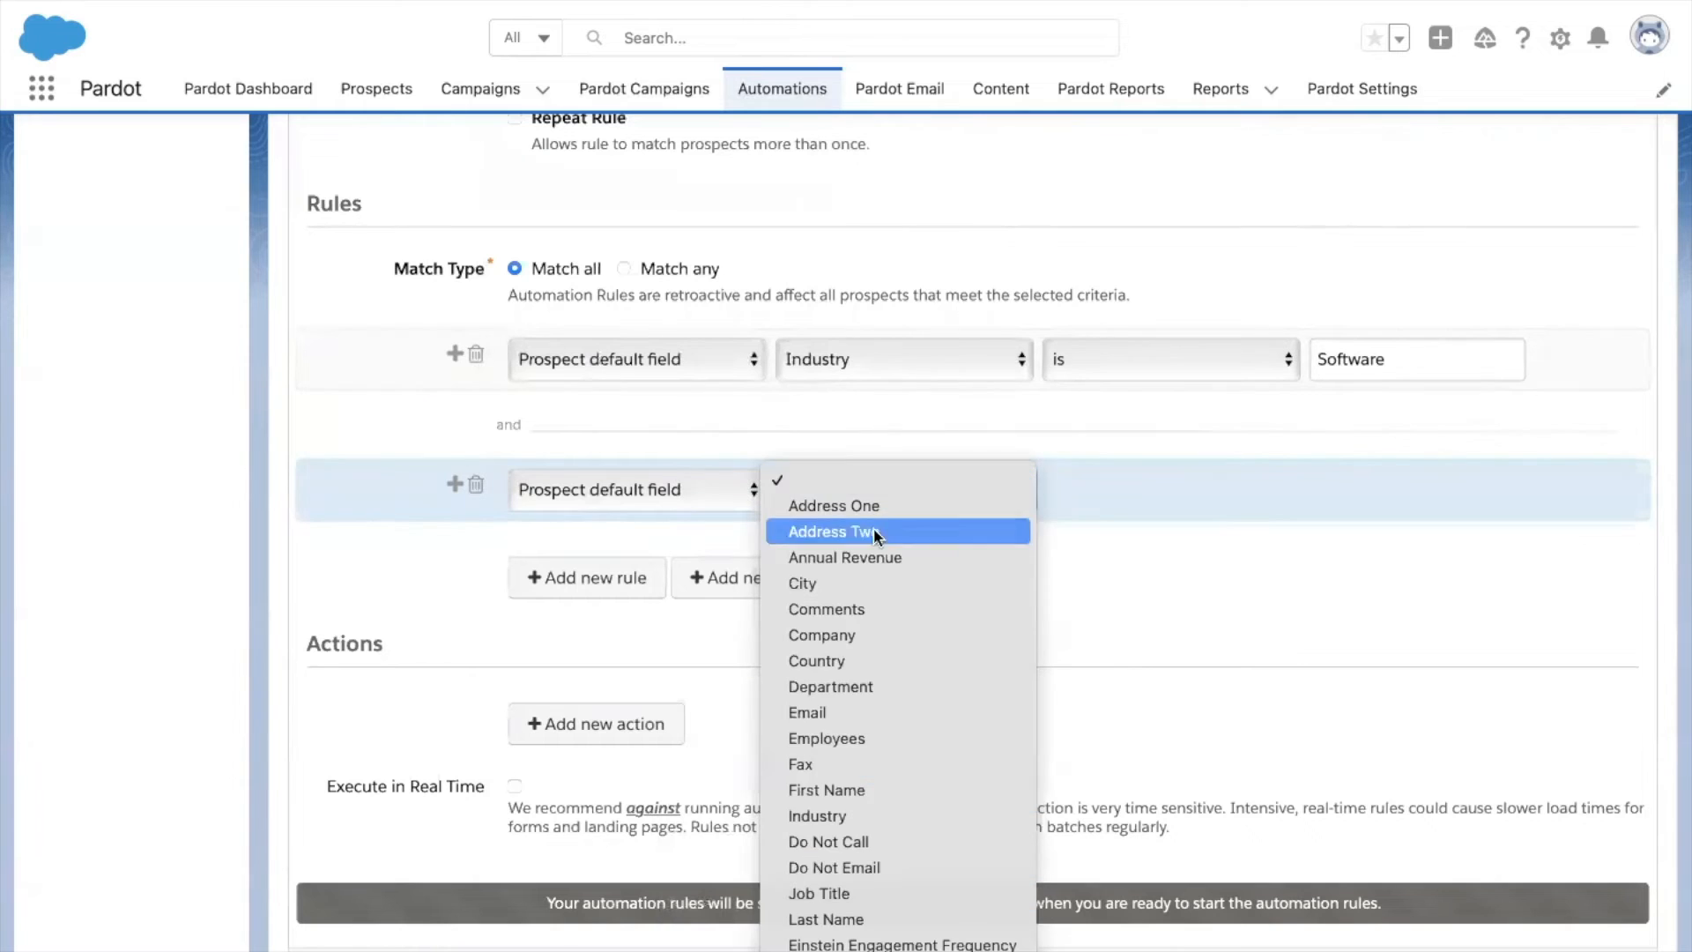
{"action": "scroll", "coordinate": [939, 785], "scroll_direction": "down", "scroll_amount": 5}
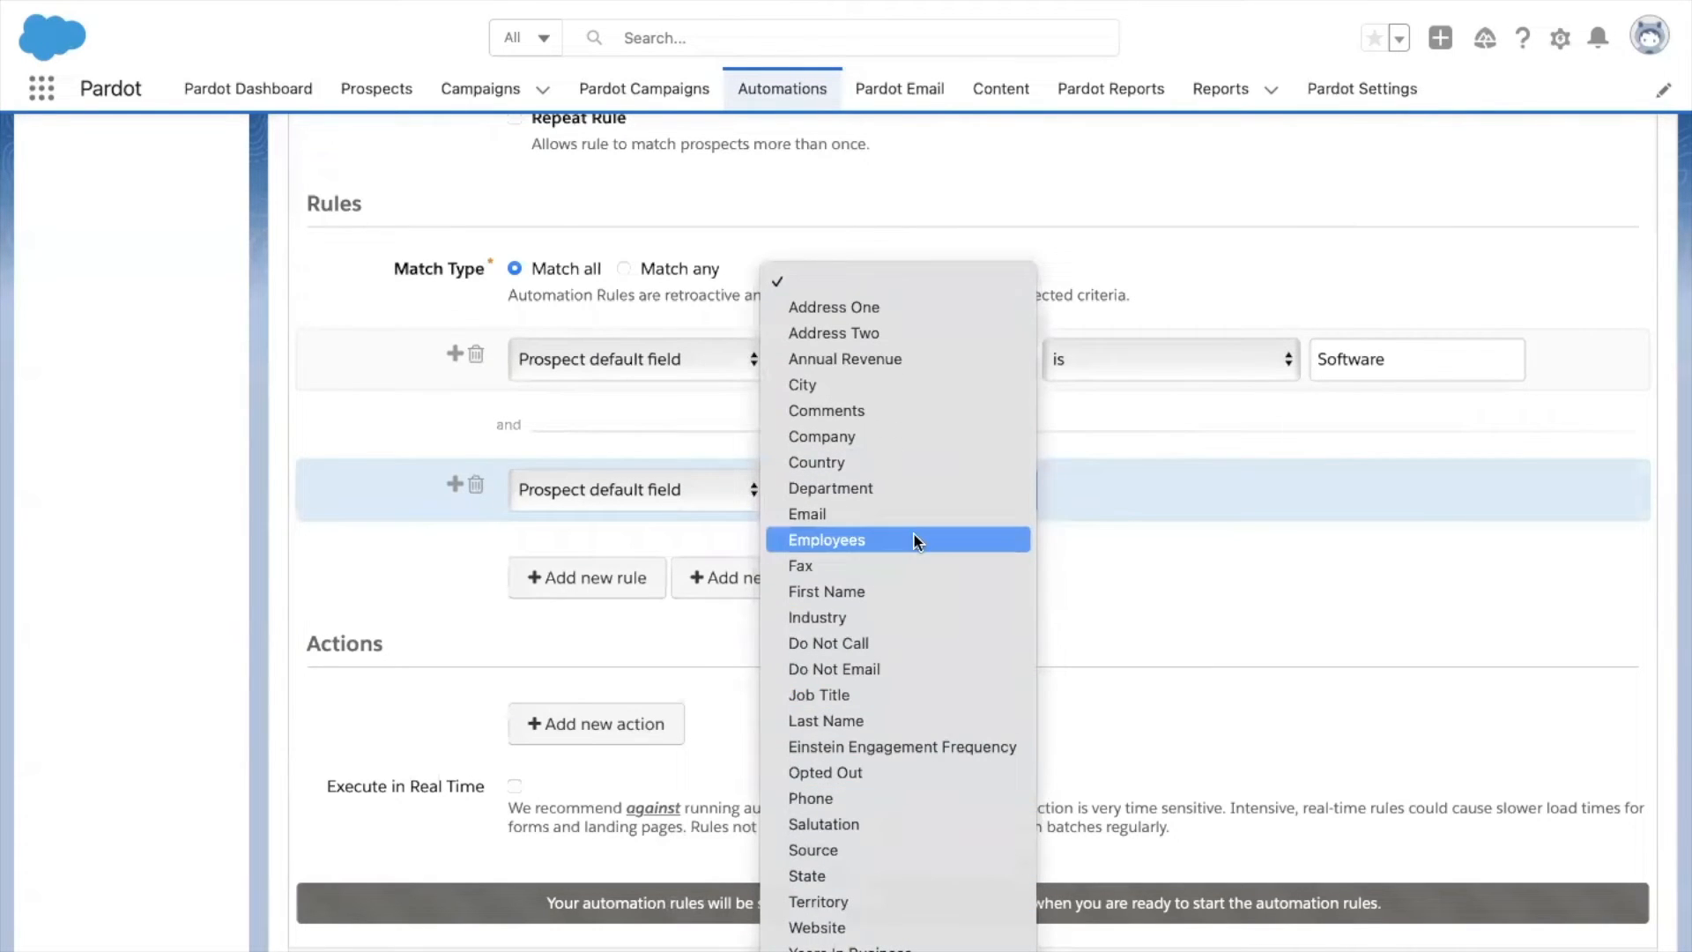
{"action": "left_click", "coordinate": [913, 532]}
Make the Employees criterion greater than 50 and add a third empty rule row.
{"action": "left_click", "coordinate": [1099, 498]}
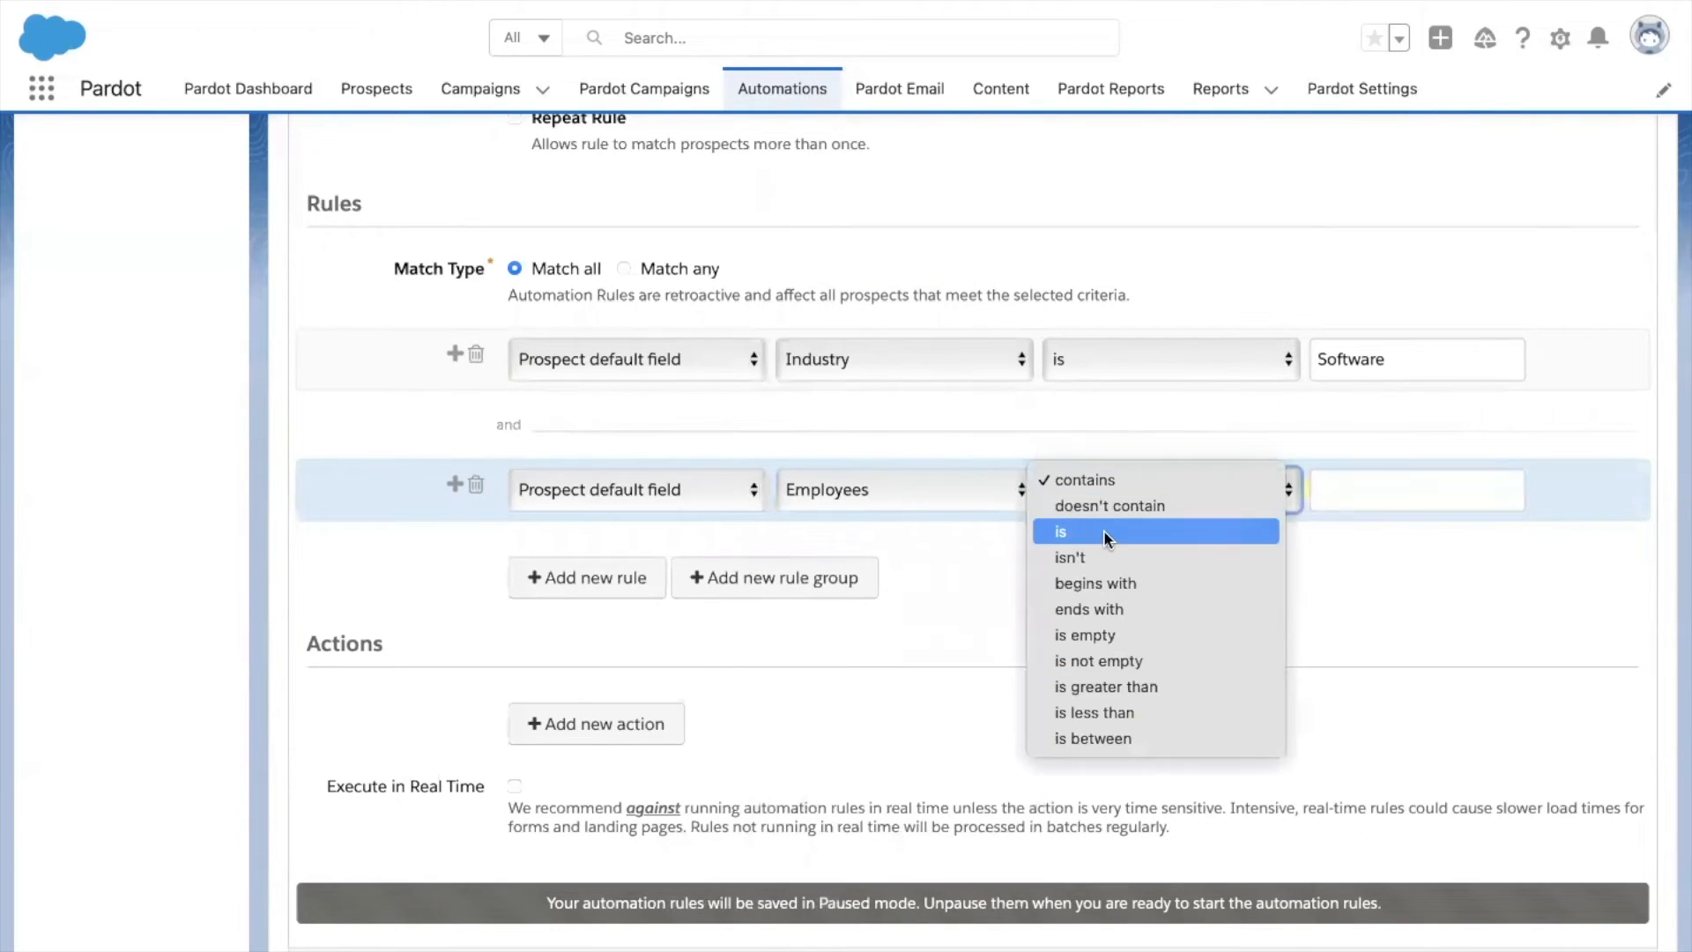
{"action": "left_click", "coordinate": [1104, 533]}
{"action": "left_click", "coordinate": [1312, 499]}
{"action": "left_click", "coordinate": [1198, 497]}
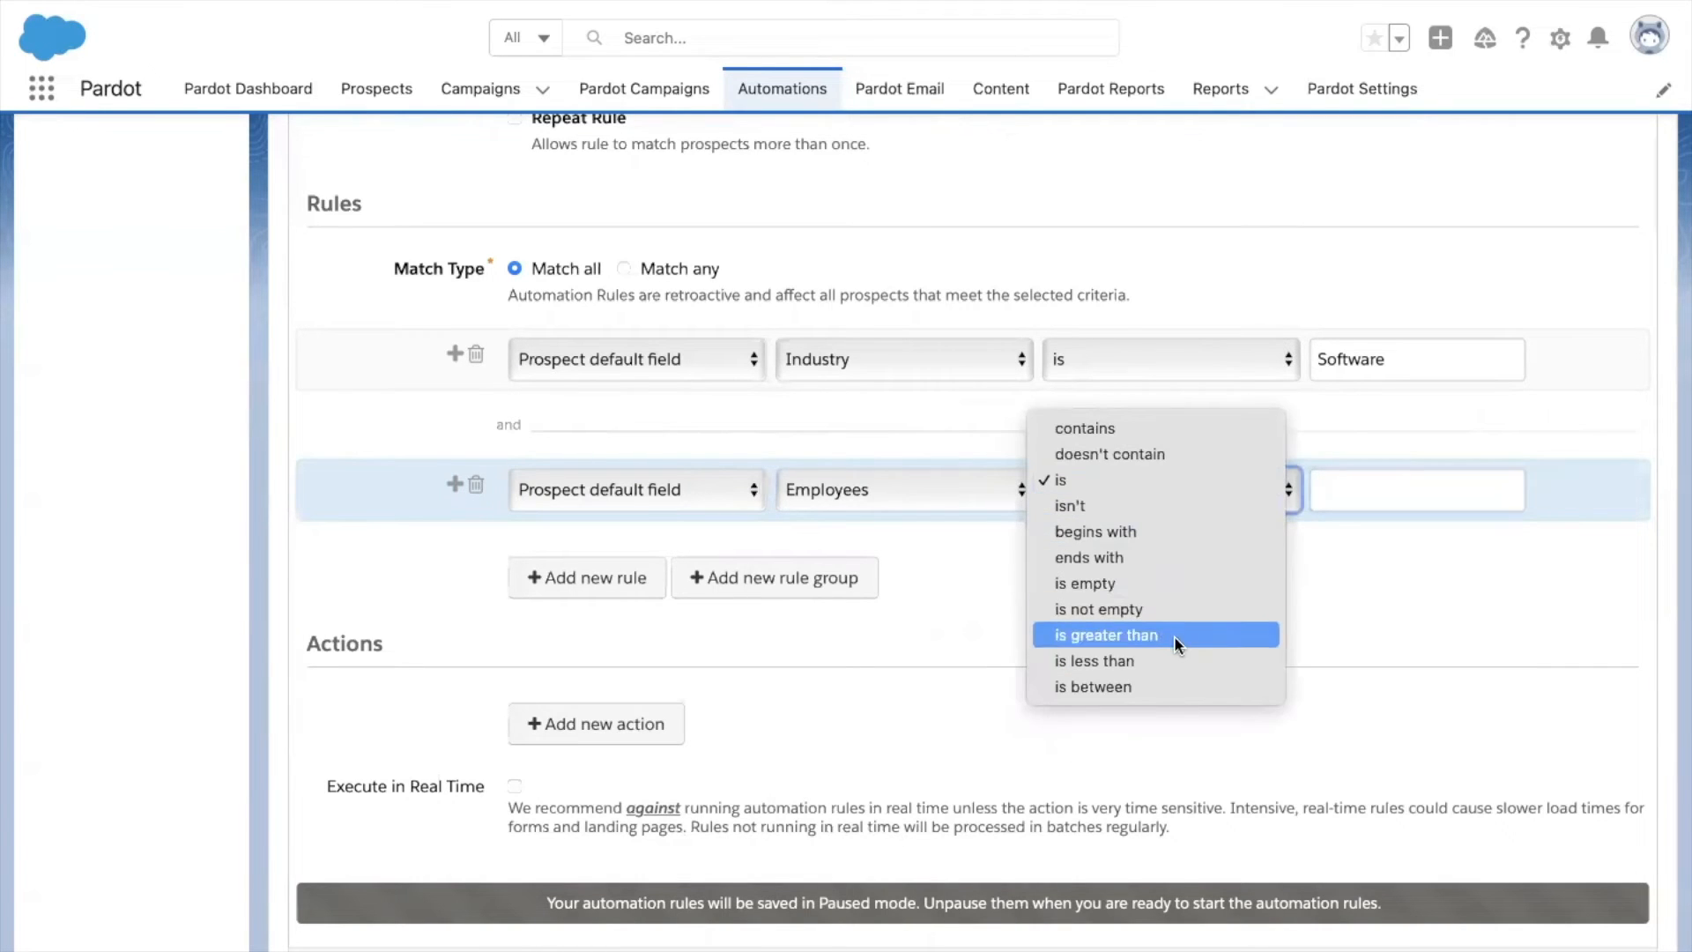
{"action": "left_click", "coordinate": [1336, 531]}
{"action": "left_click", "coordinate": [1370, 502]}
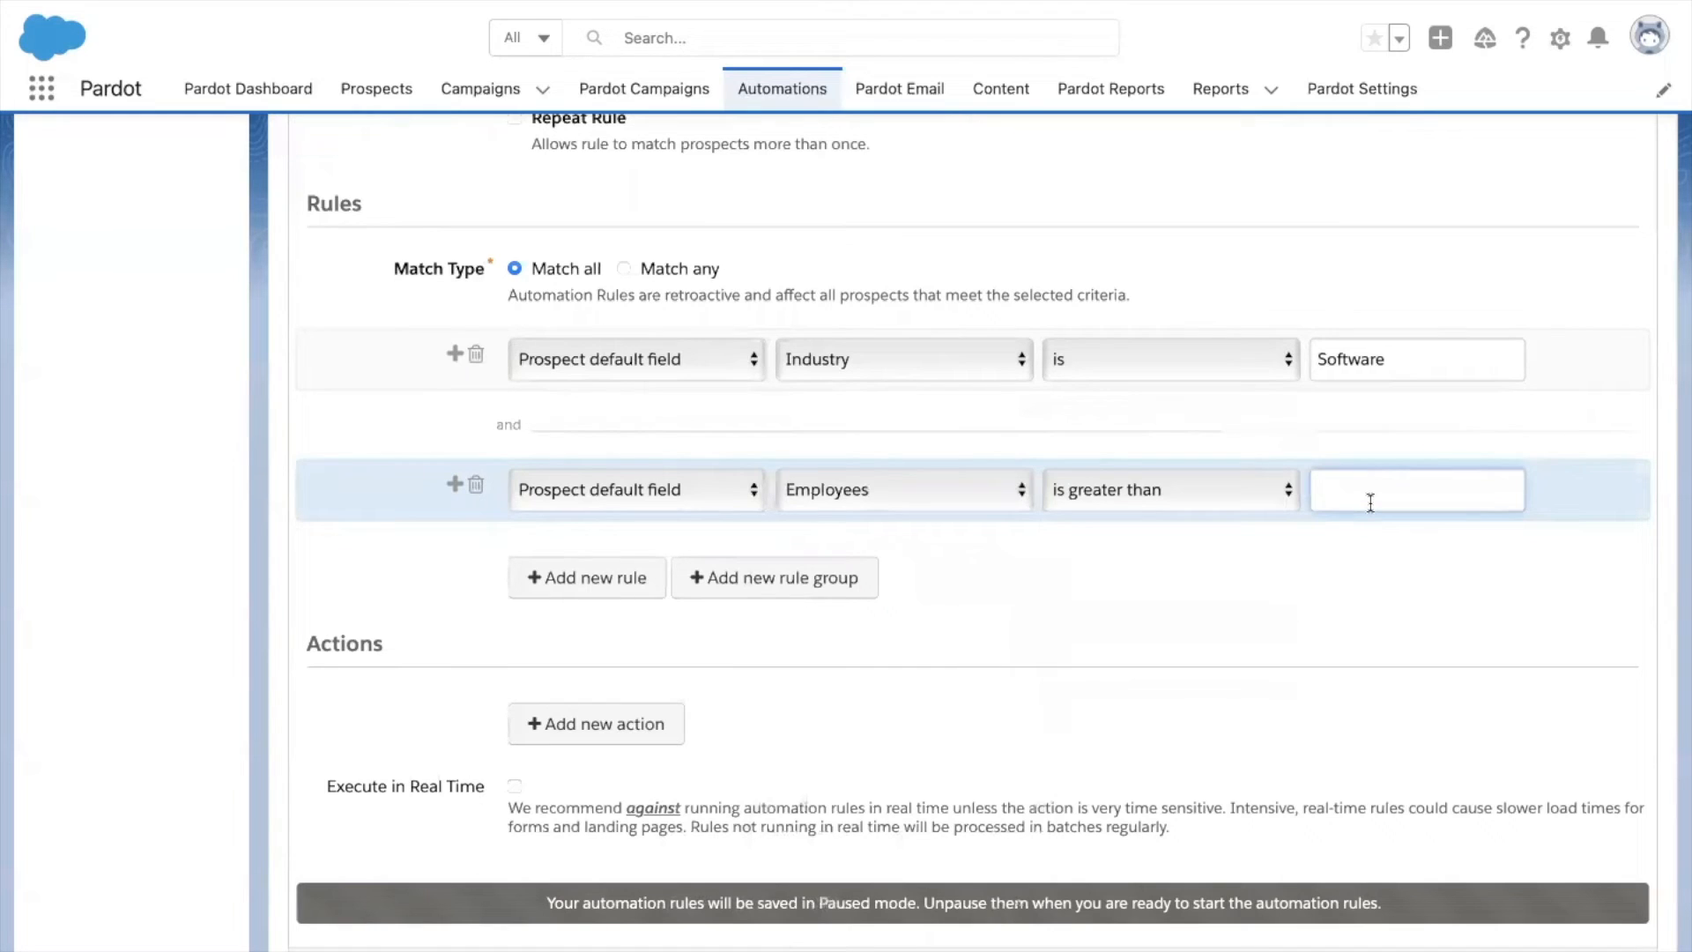
{"action": "type", "text": "50"}
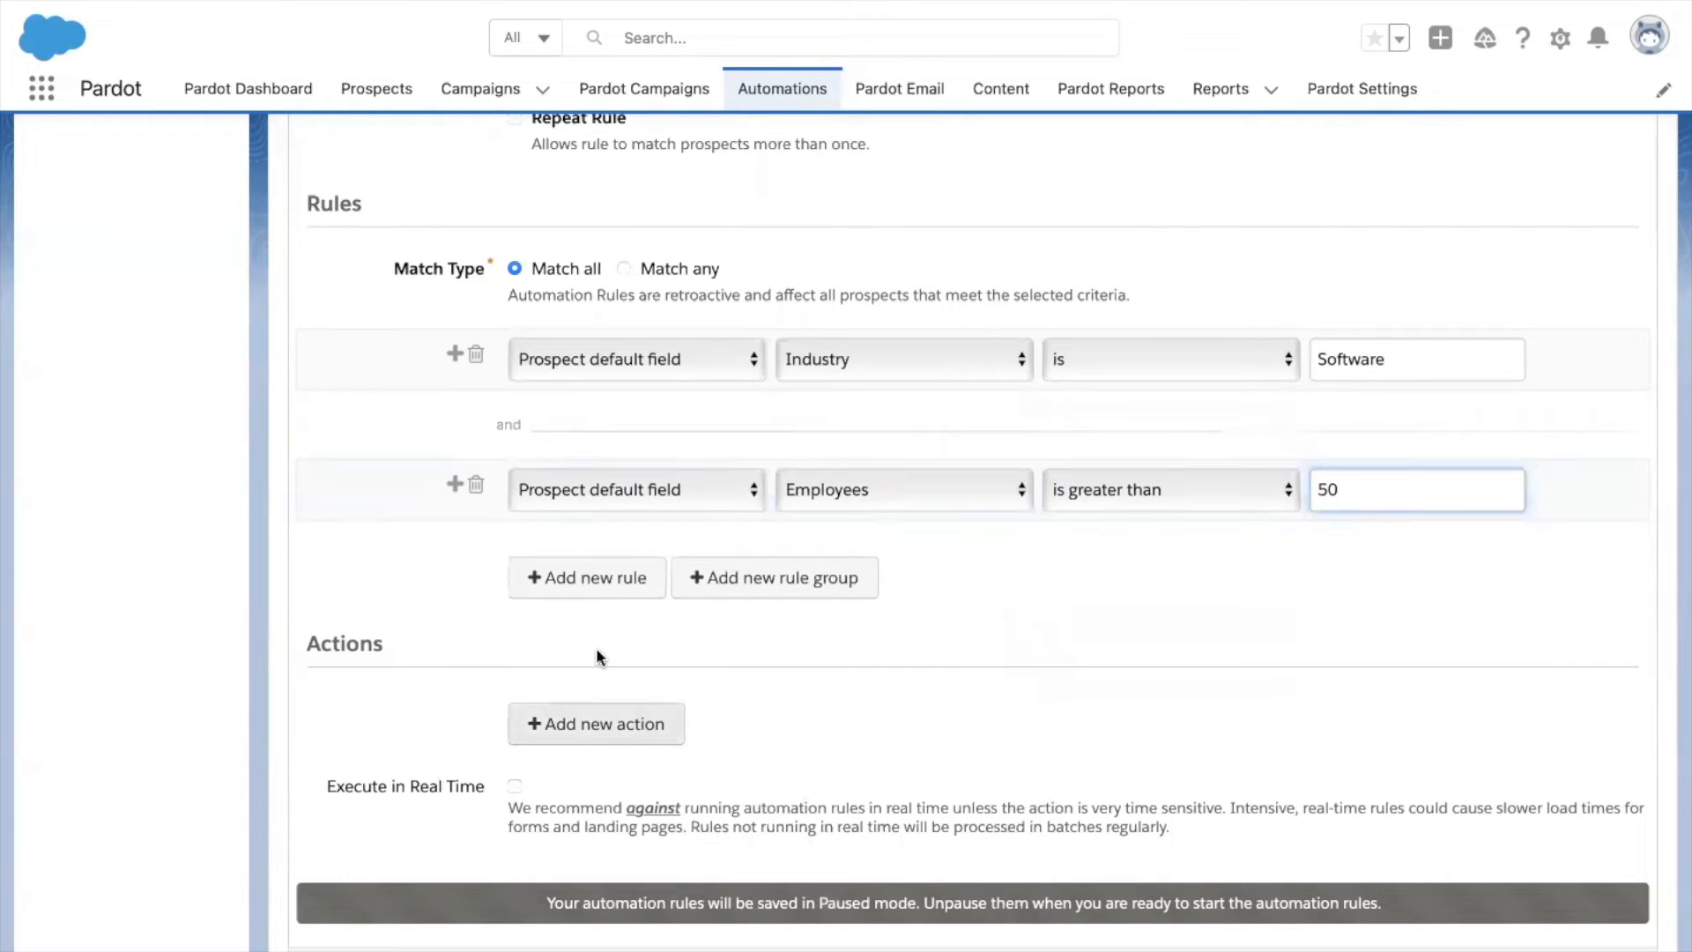
{"action": "left_click", "coordinate": [604, 586]}
Set the third criterion to Prospect default field Job Title is 'Manager'.
{"action": "left_click", "coordinate": [634, 615]}
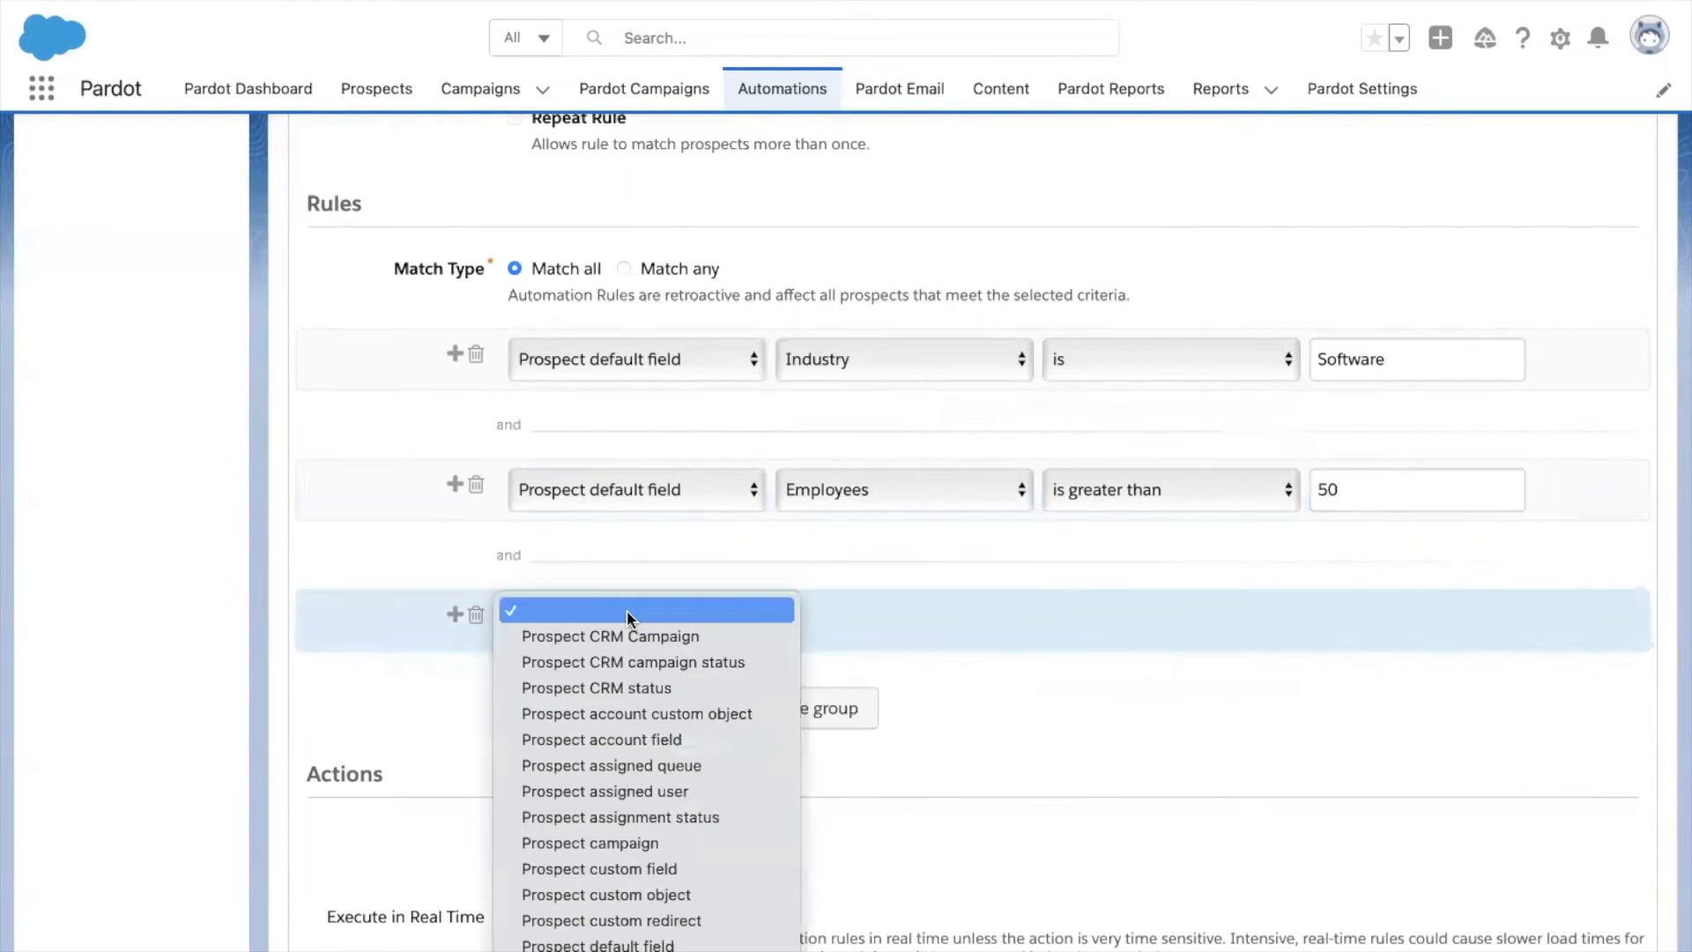
{"action": "scroll", "coordinate": [644, 819], "scroll_direction": "down", "scroll_amount": 5}
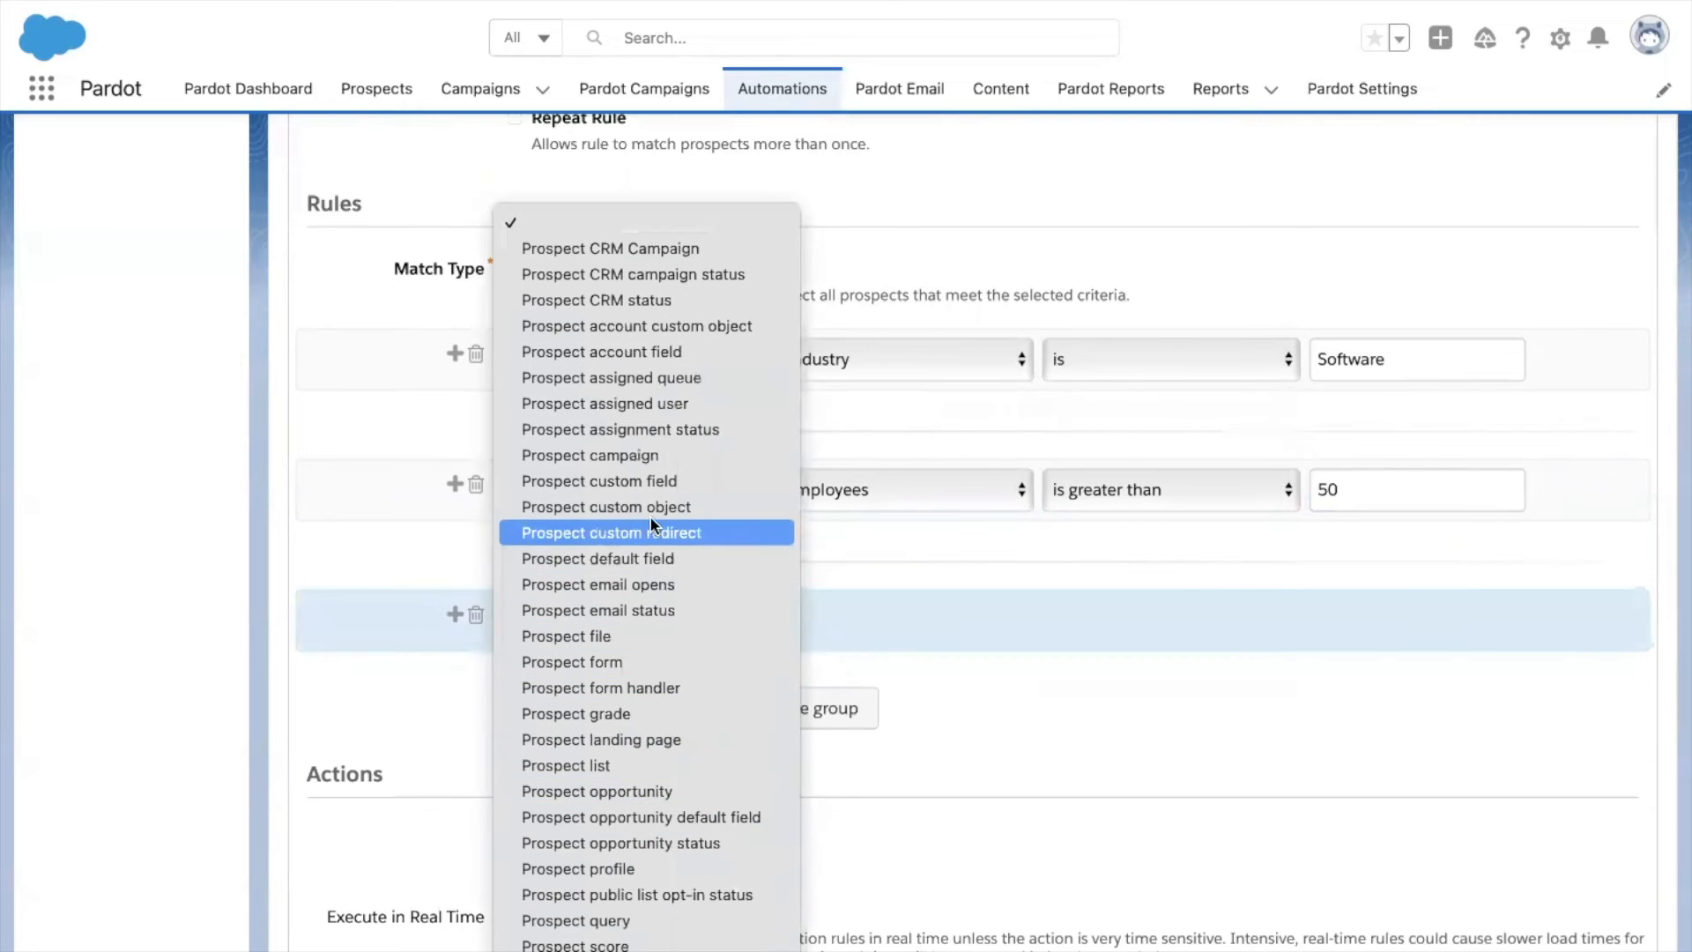
{"action": "left_click", "coordinate": [657, 560]}
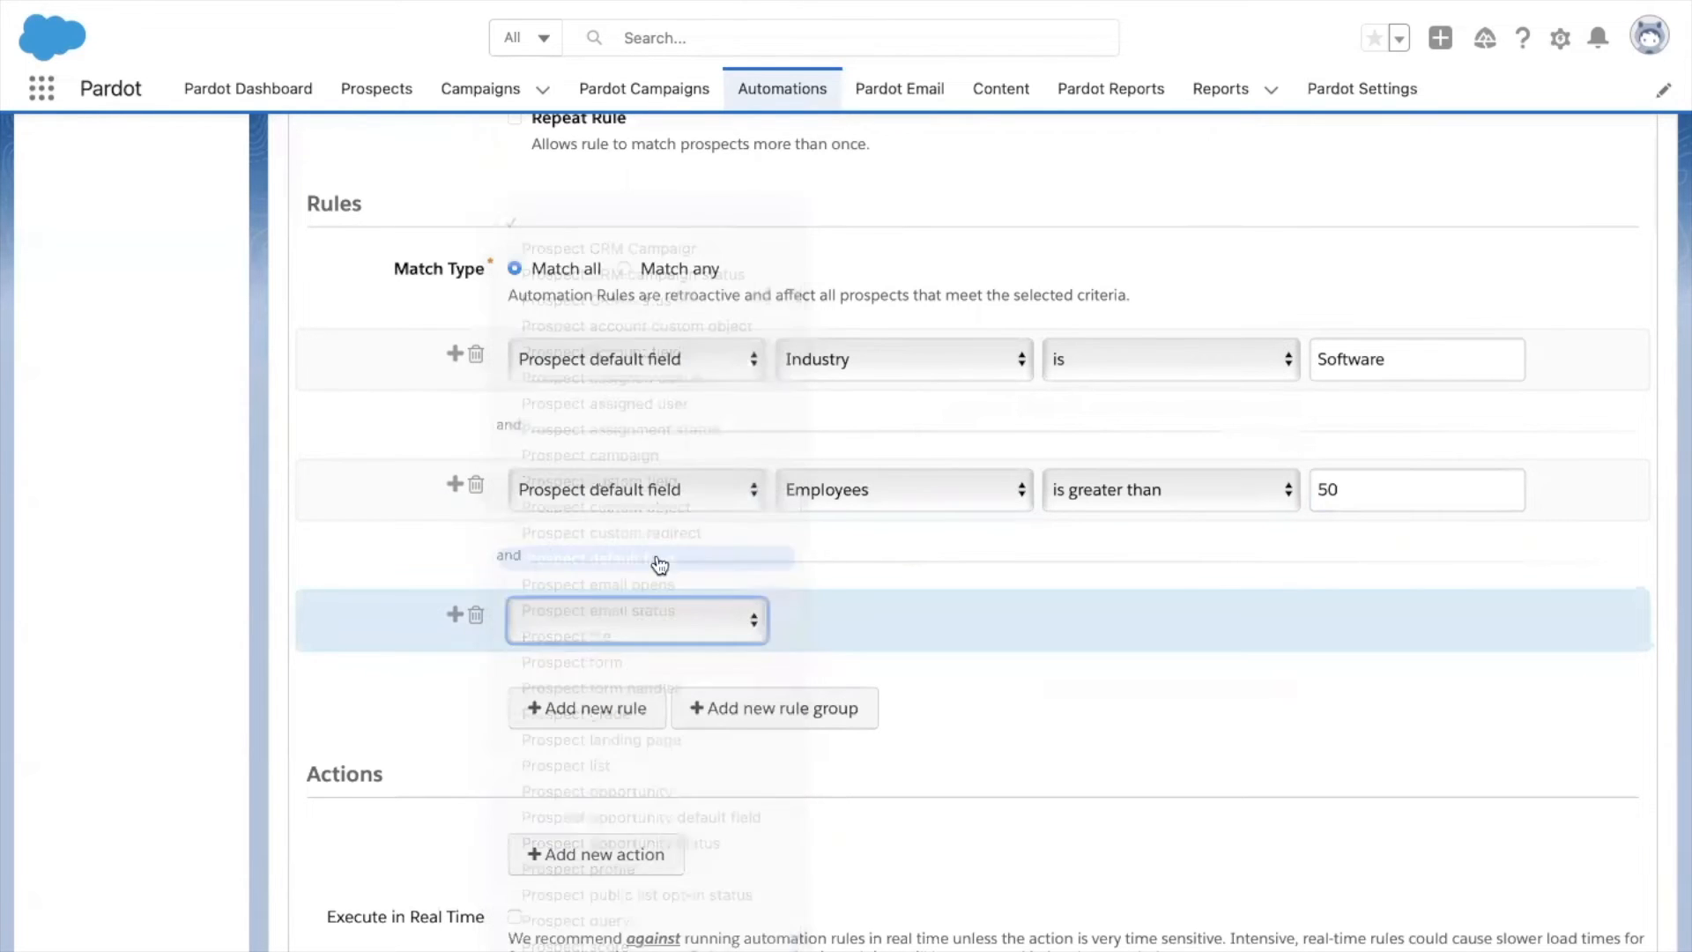
{"action": "left_click", "coordinate": [906, 617]}
{"action": "scroll", "coordinate": [853, 908], "scroll_direction": "down", "scroll_amount": 5}
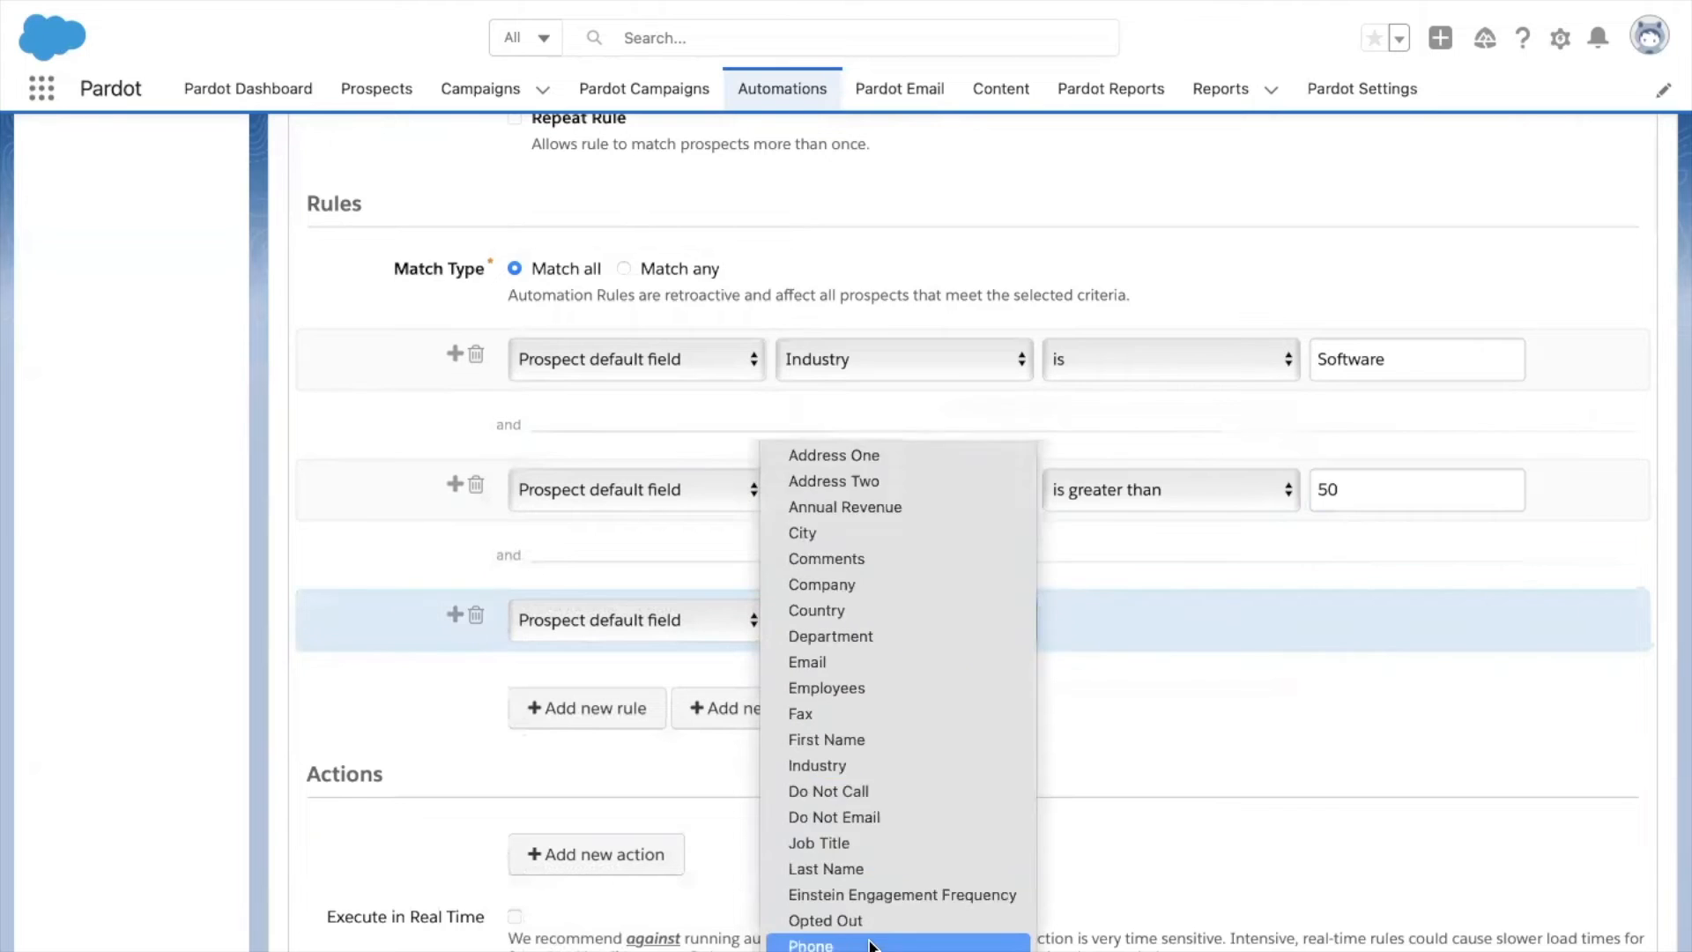
{"action": "left_click", "coordinate": [855, 692]}
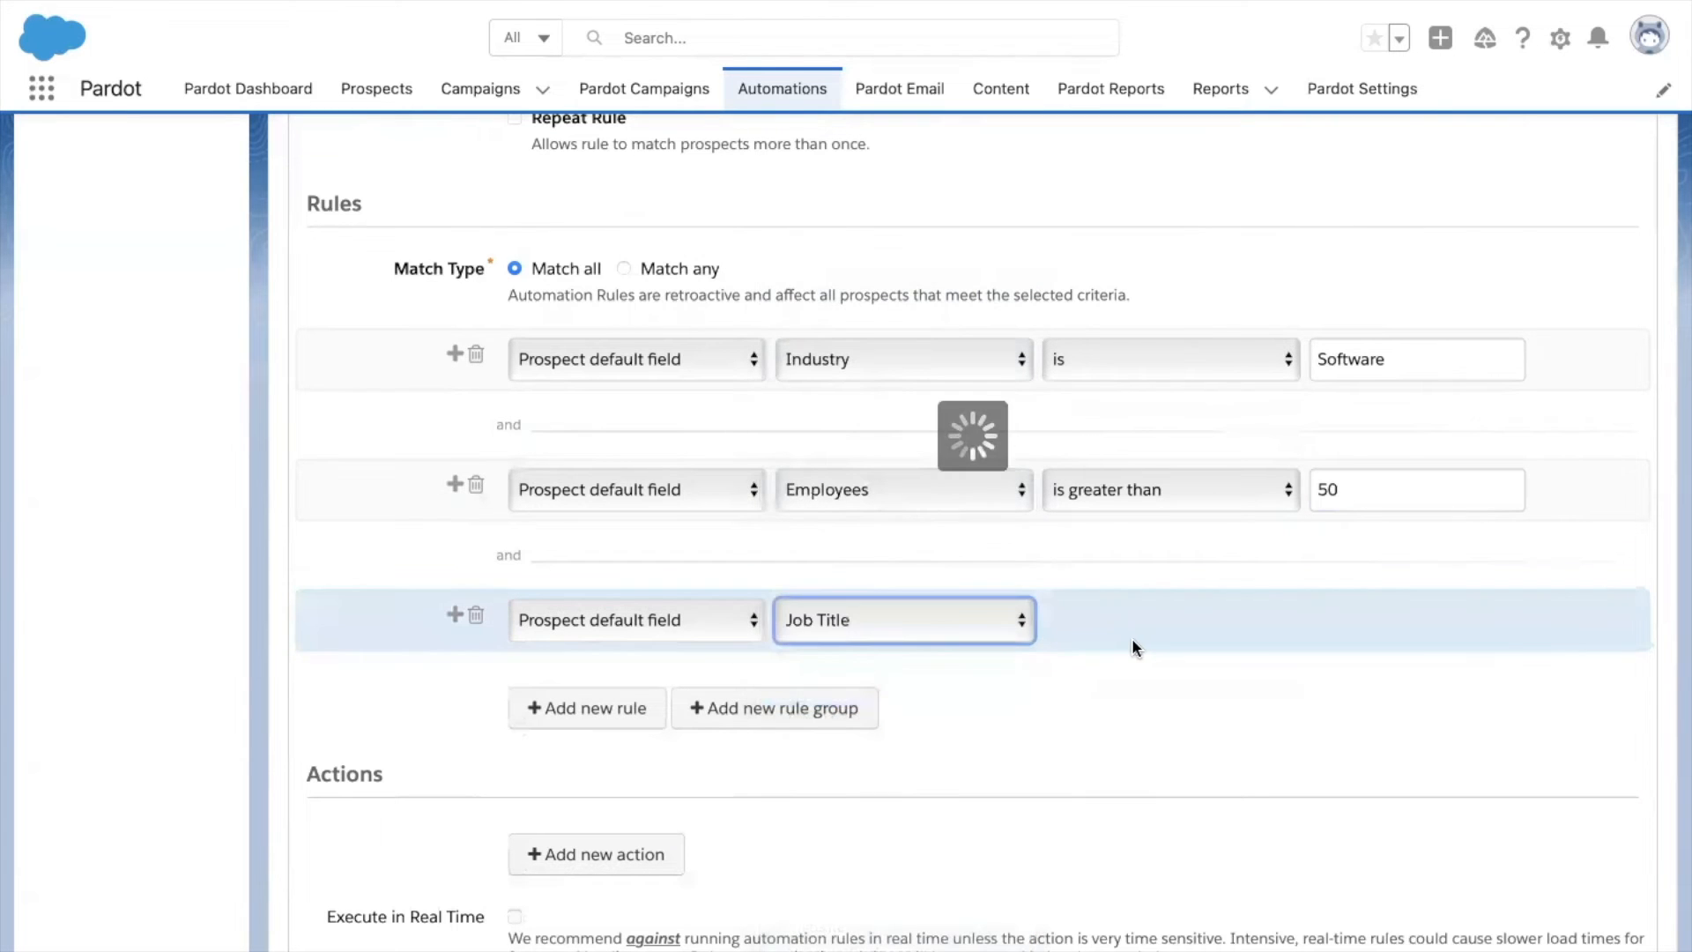
{"action": "left_click", "coordinate": [1145, 643]}
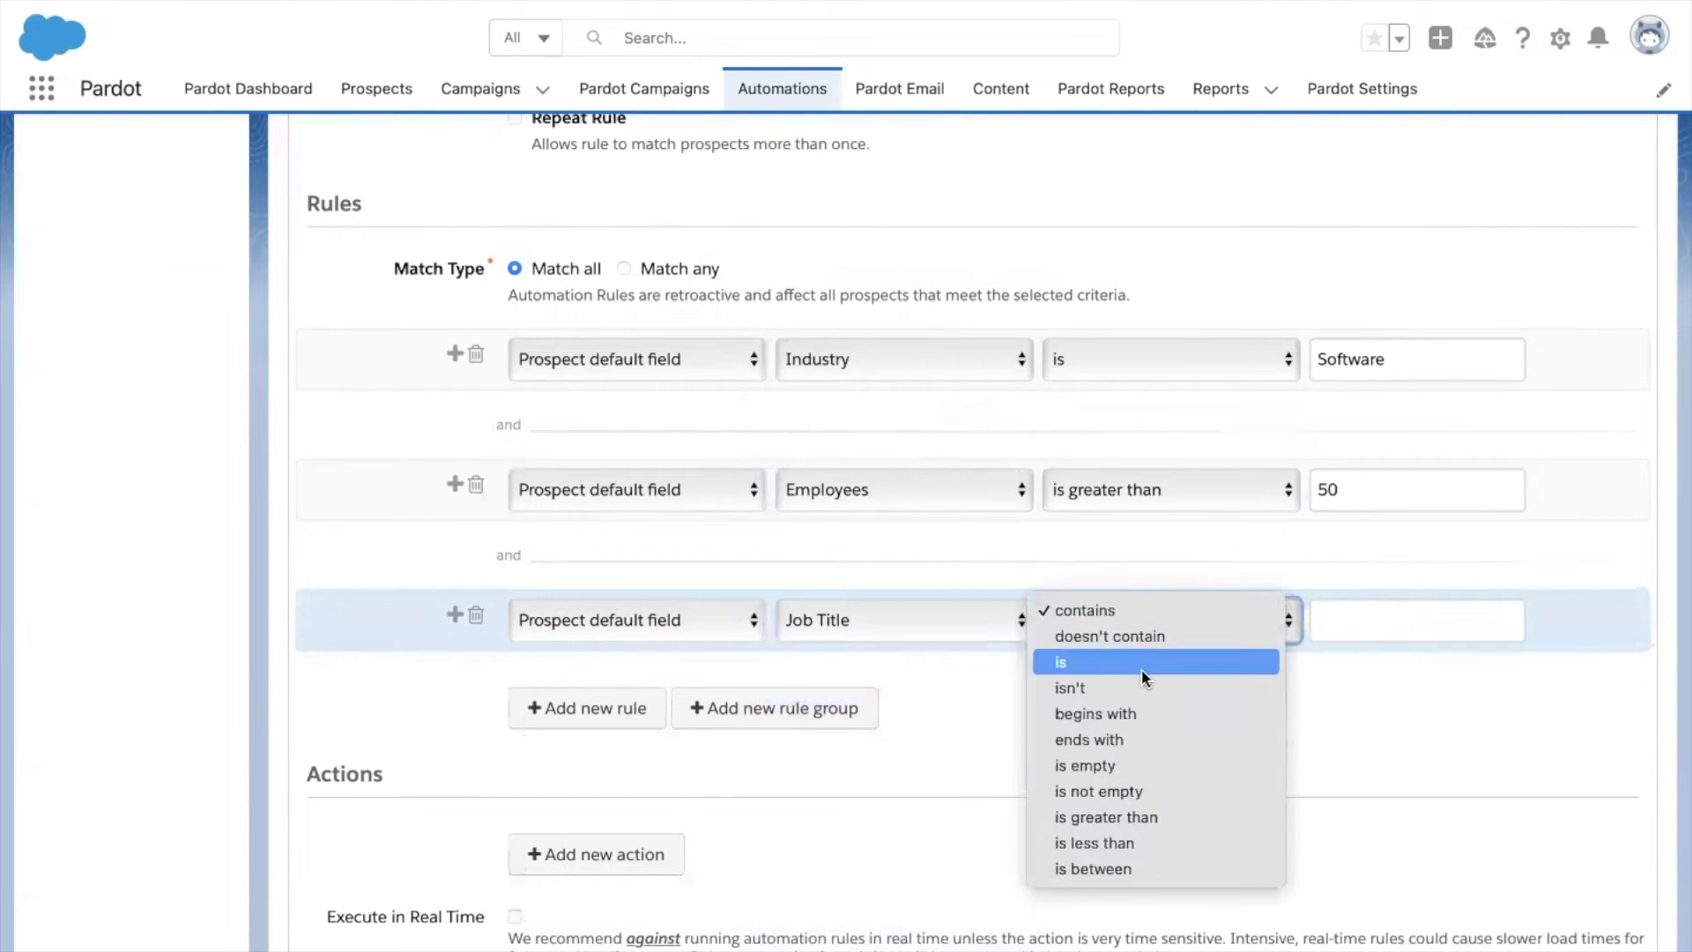
{"action": "left_click", "coordinate": [1141, 668]}
{"action": "left_click", "coordinate": [1417, 609]}
{"action": "type", "text": "M"}
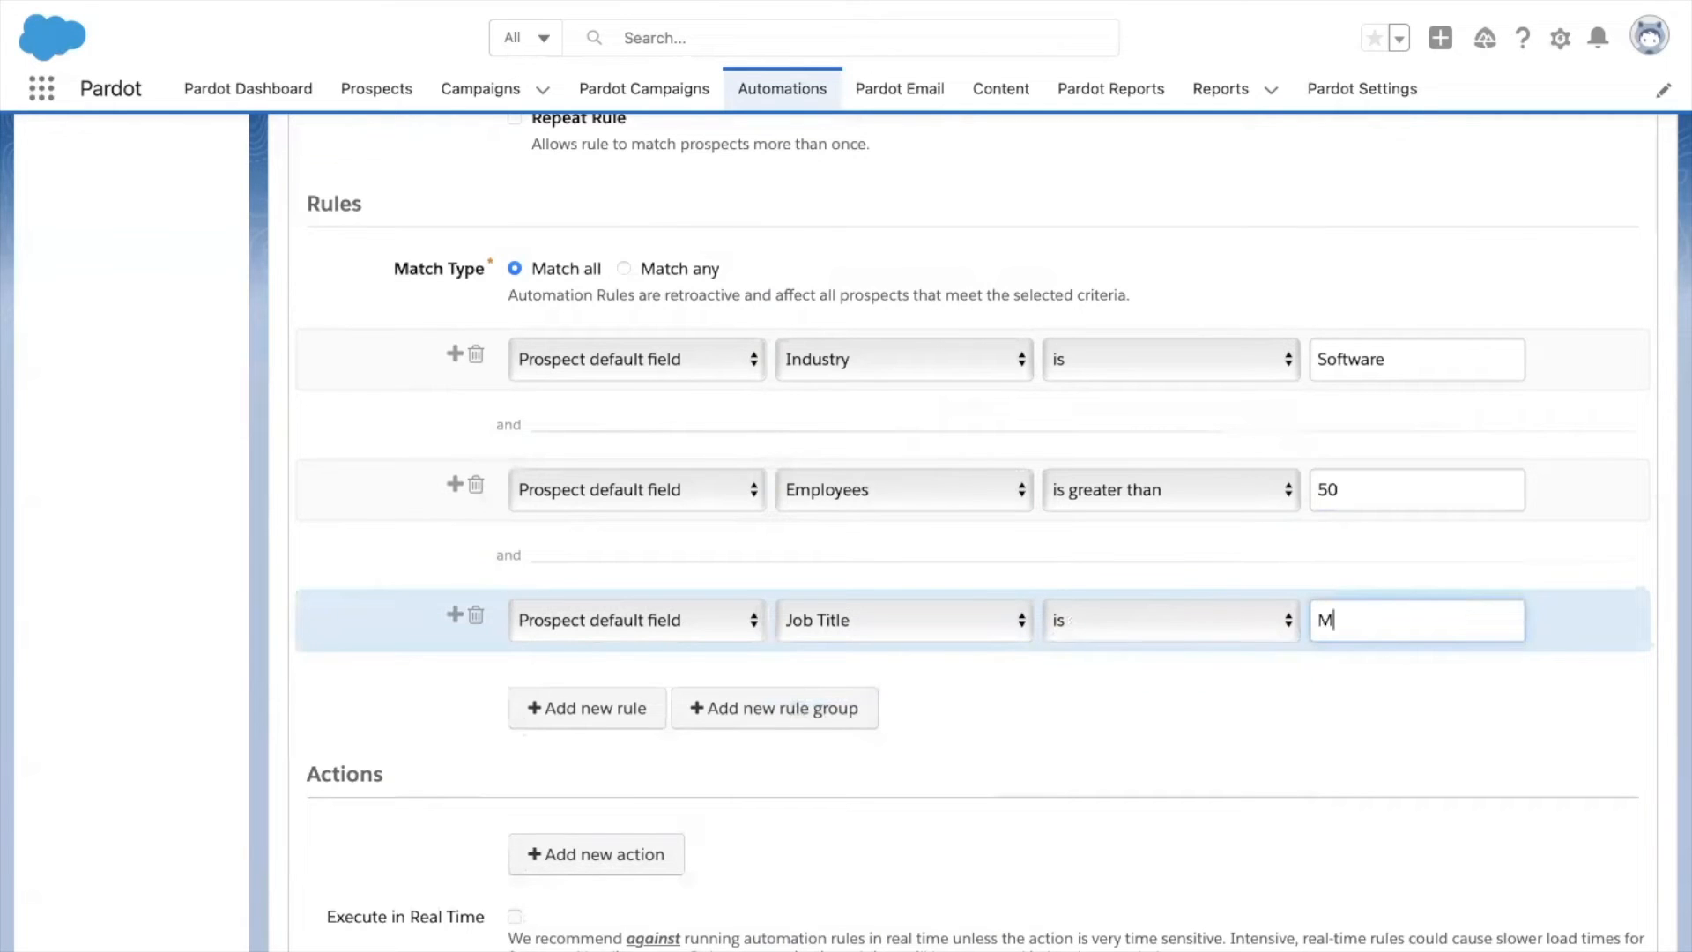
{"action": "type", "text": "anahg"}
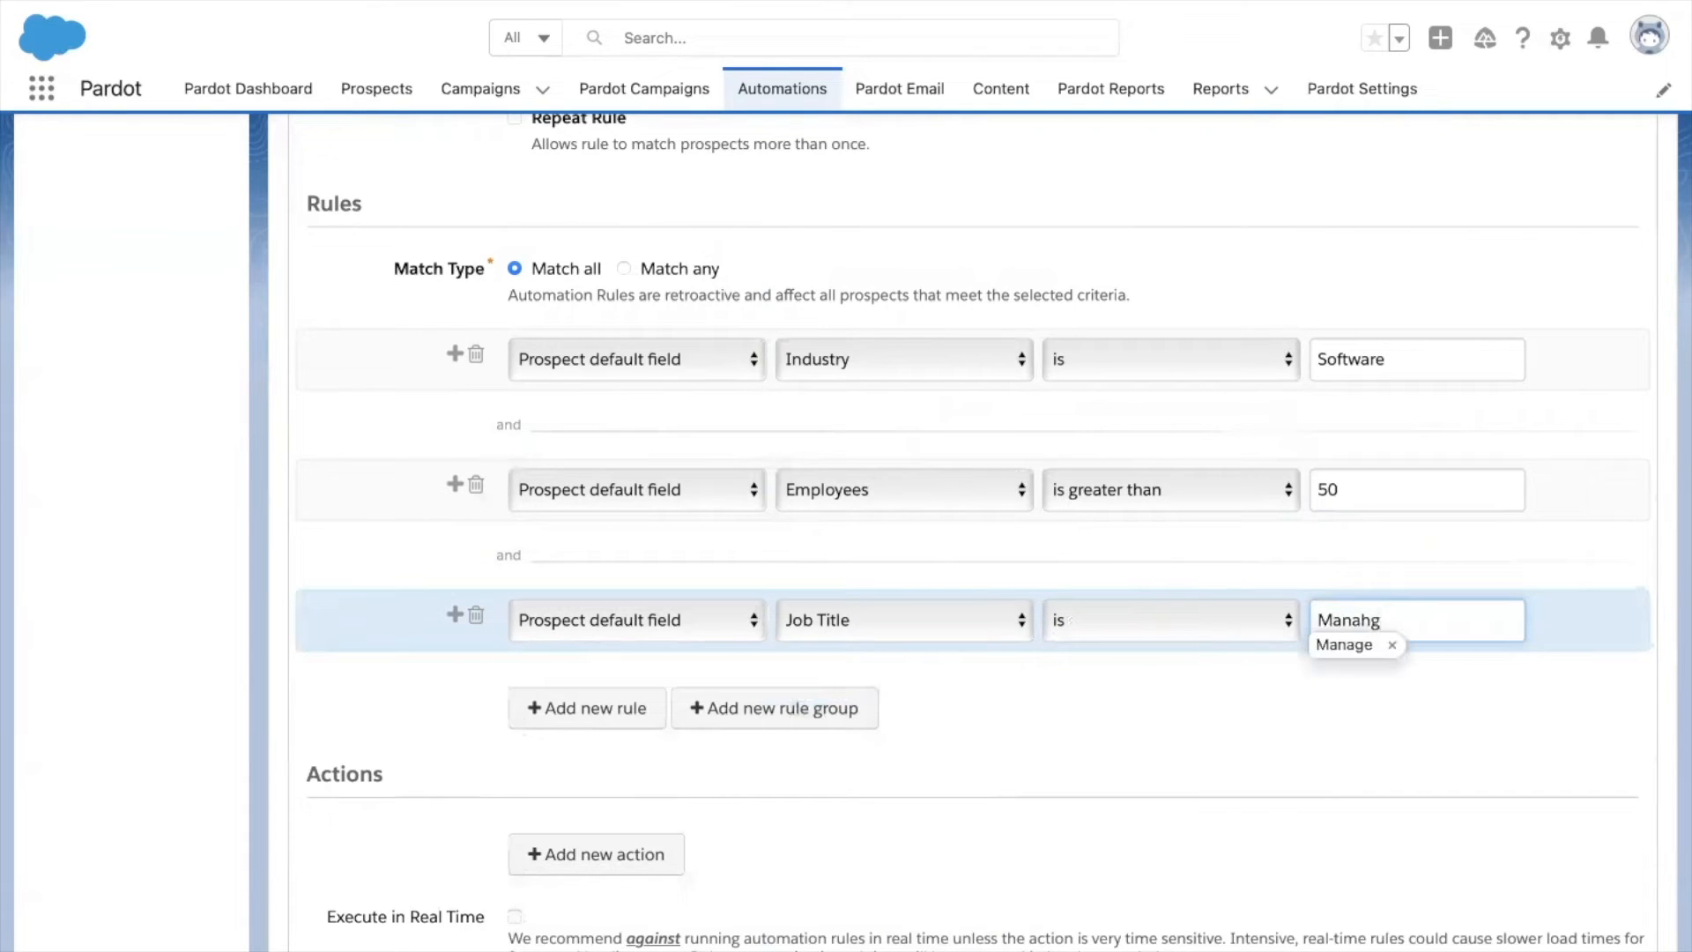
{"action": "key", "text": "BackSpace"}
{"action": "key", "text": "BackSpace"}
{"action": "type", "text": "ger"}
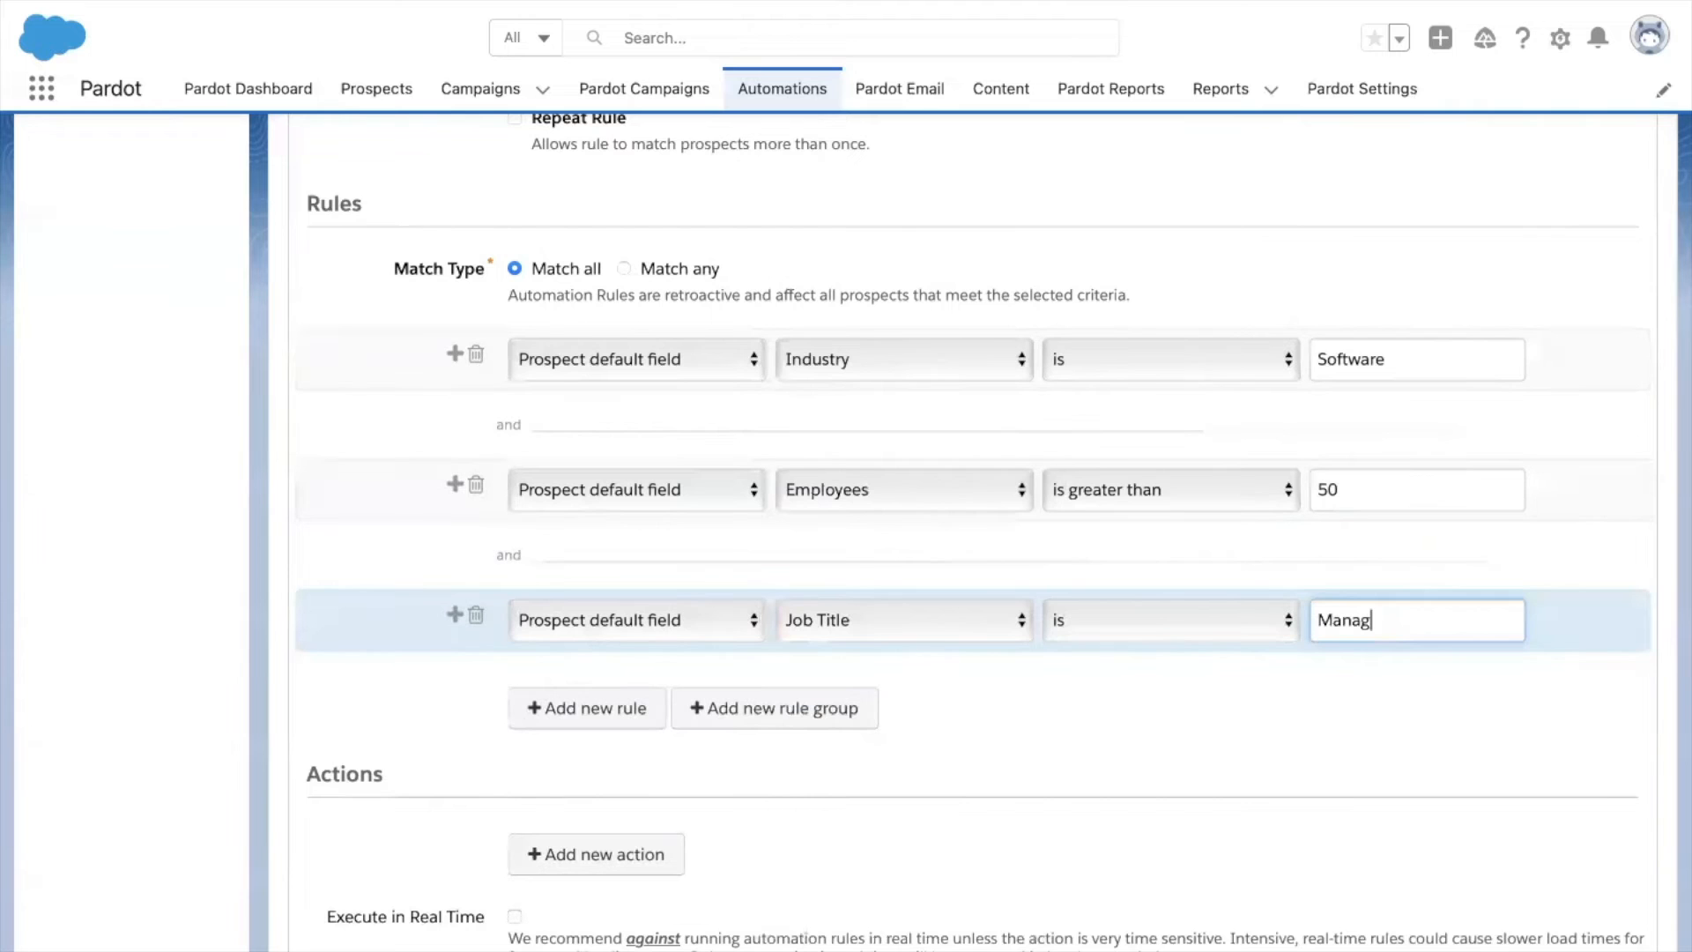
Add a new, still-empty action row to the automation rule.
{"action": "scroll", "coordinate": [1161, 737], "scroll_direction": "down", "scroll_amount": 2}
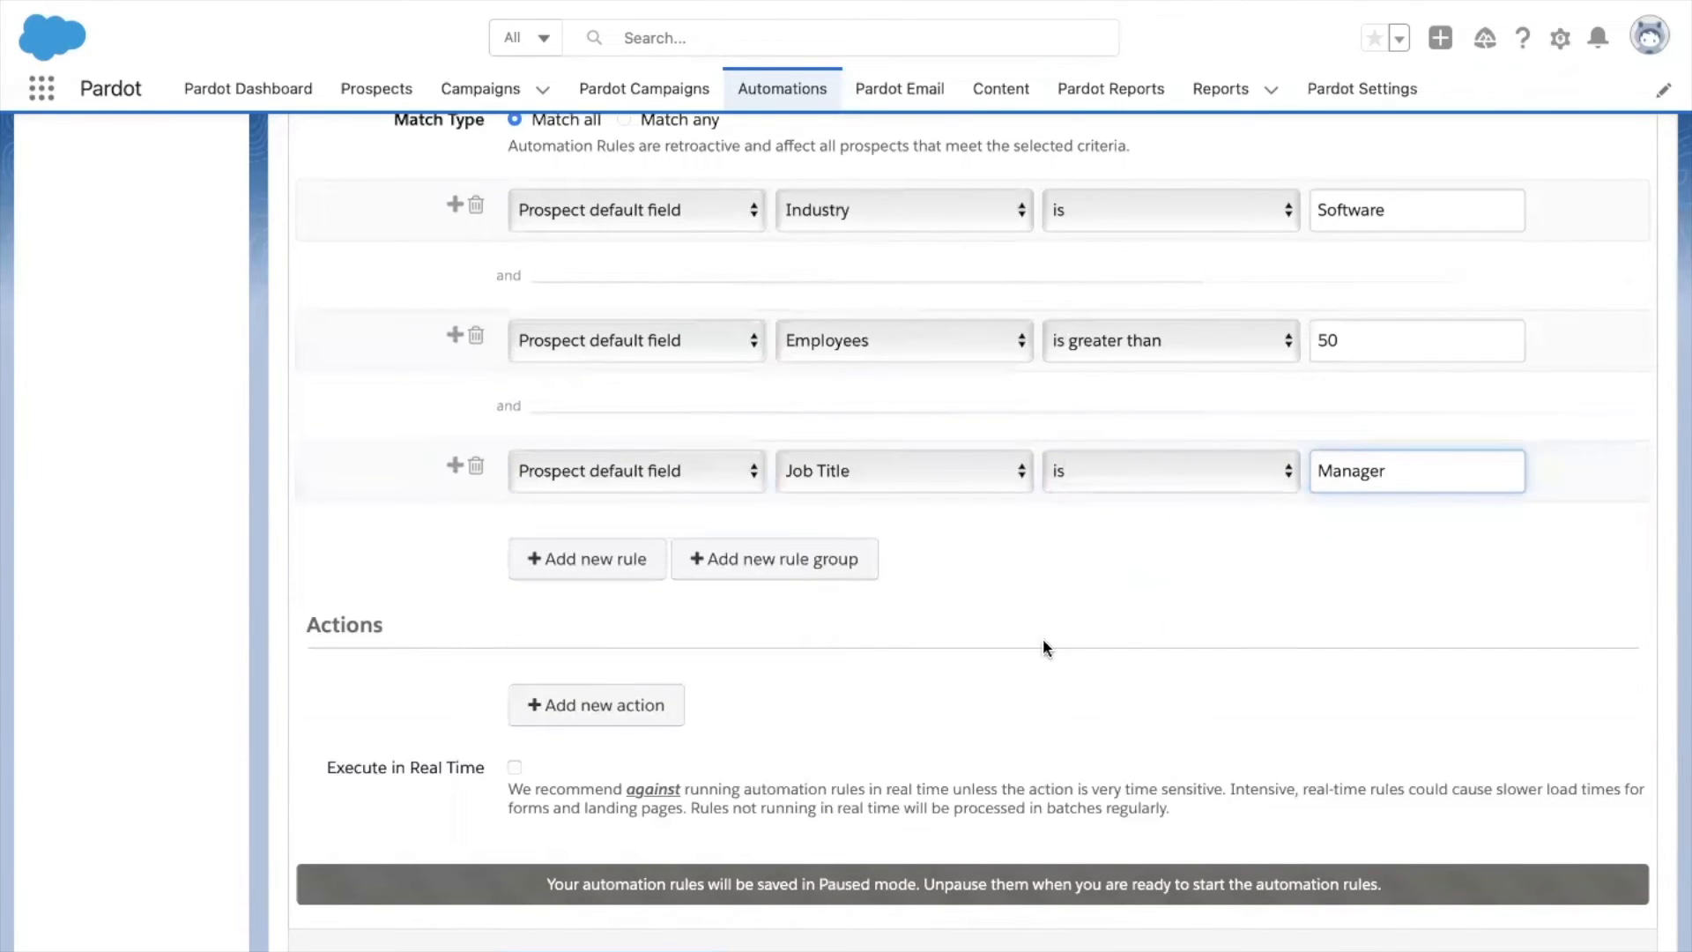
{"action": "scroll", "coordinate": [1044, 638], "scroll_direction": "up", "scroll_amount": 3}
{"action": "scroll", "coordinate": [1043, 638], "scroll_direction": "down", "scroll_amount": 2}
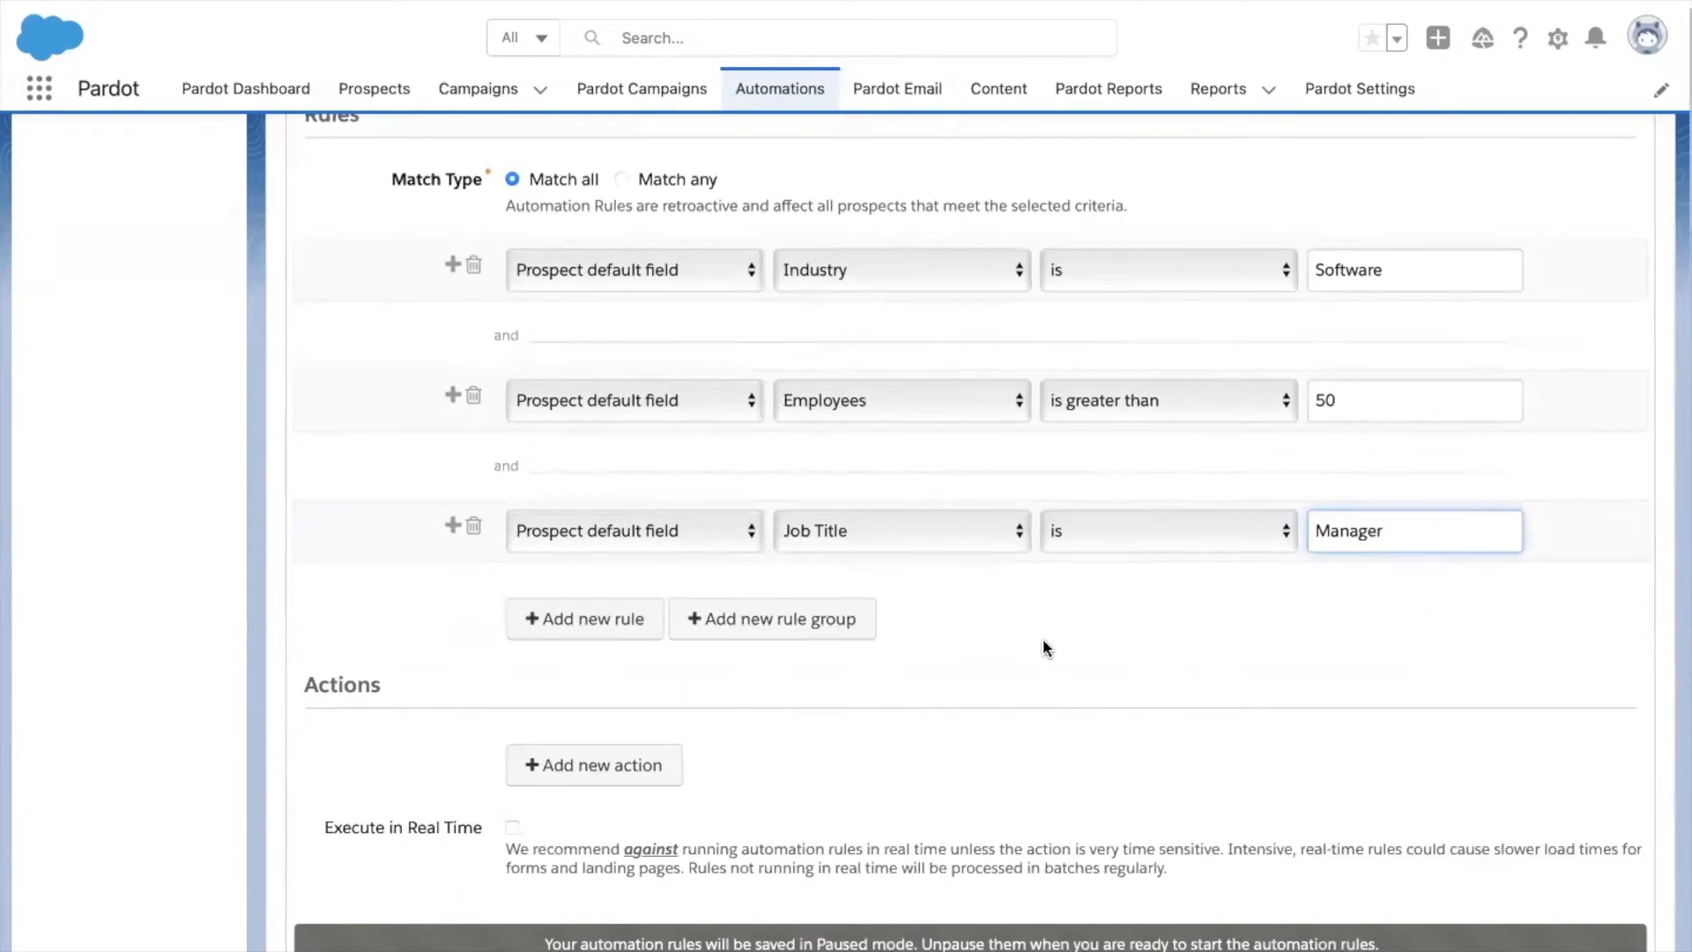
{"action": "scroll", "coordinate": [688, 612], "scroll_direction": "down", "scroll_amount": 3}
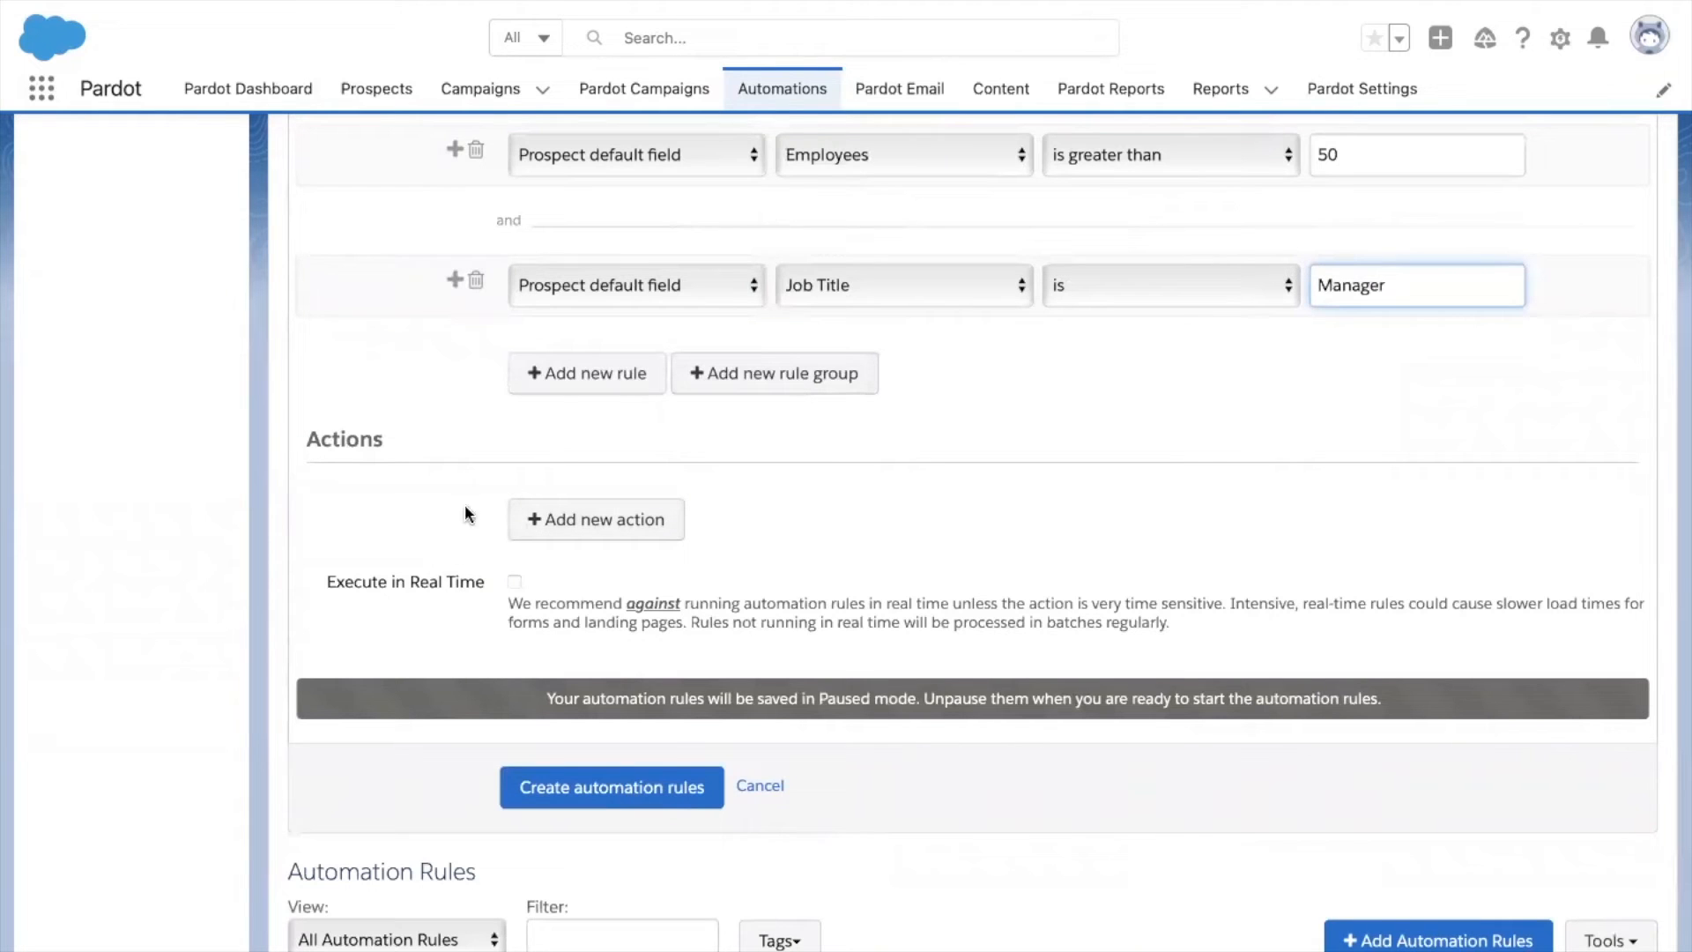
{"action": "left_click", "coordinate": [548, 519]}
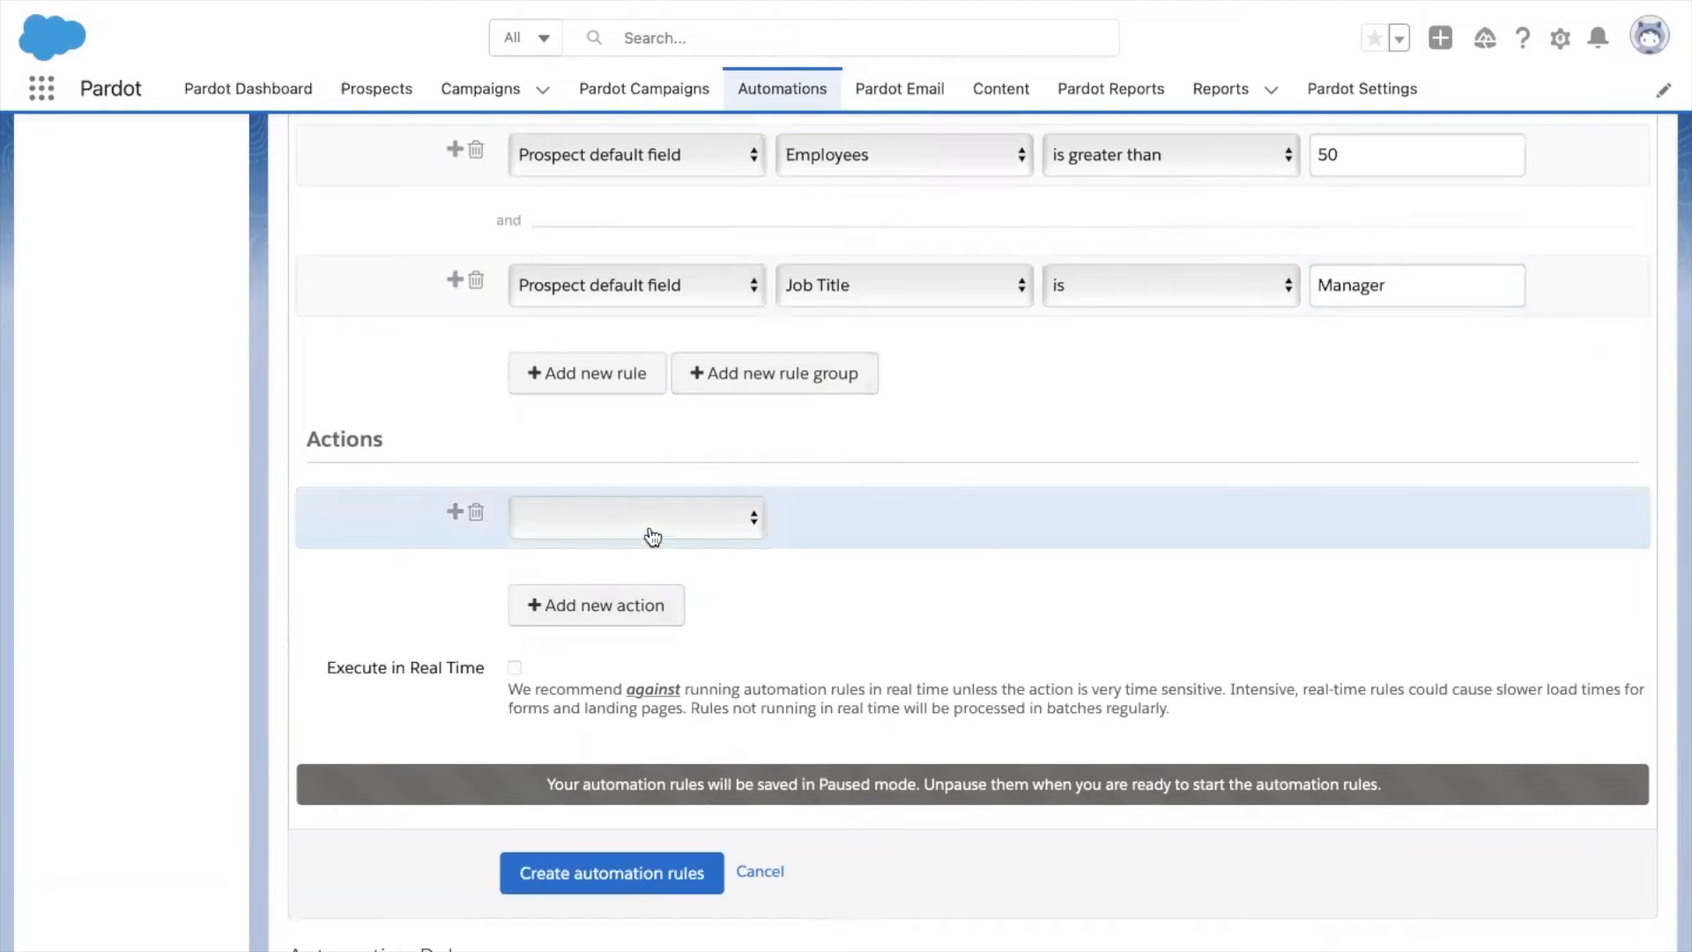
Expand the new action's type dropdown to list the available actions.
{"action": "left_click", "coordinate": [651, 531]}
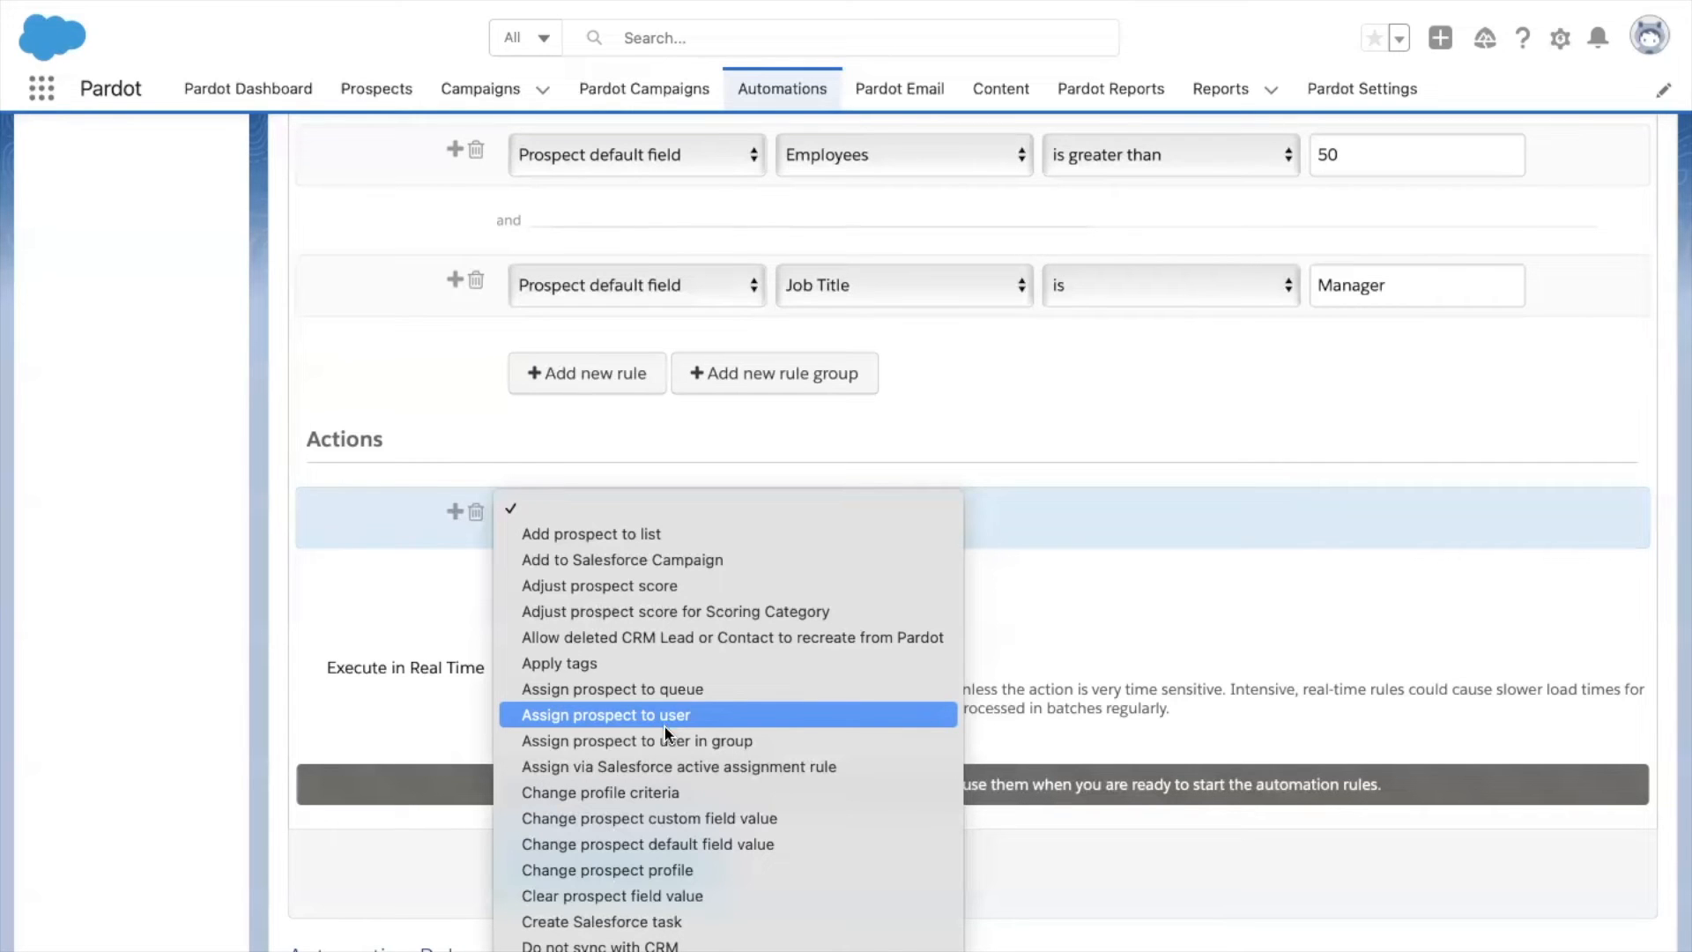
{"action": "scroll", "coordinate": [691, 816], "scroll_direction": "down", "scroll_amount": 3}
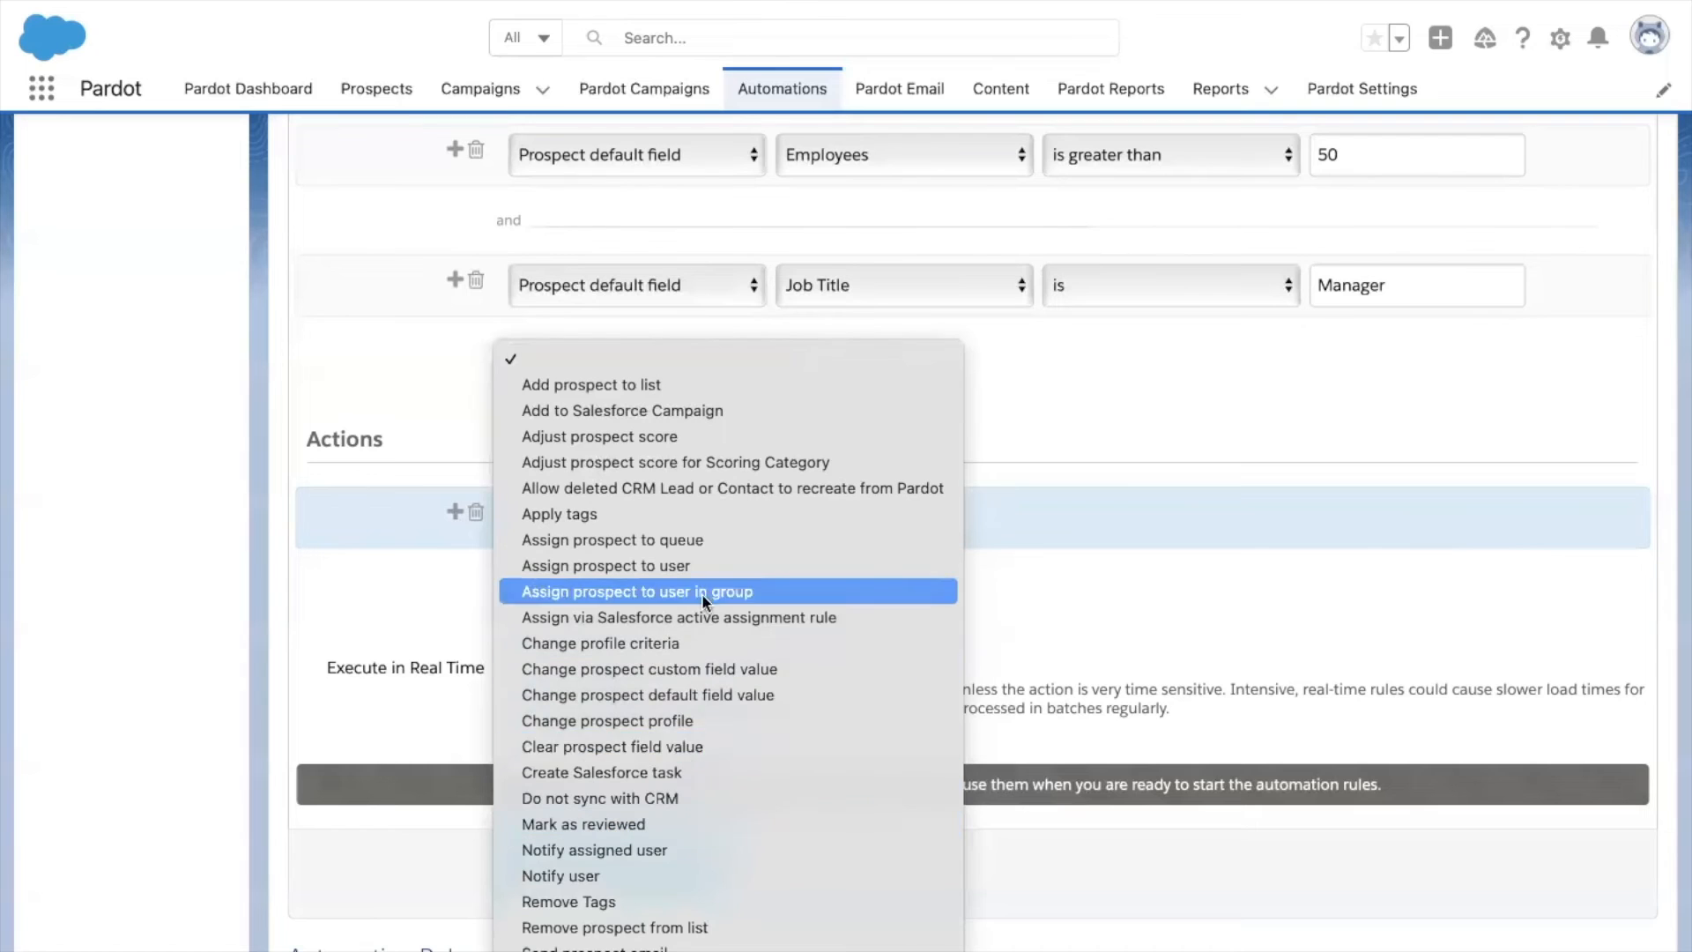
Set the action to Change prospect profile with ApexH Profile.
{"action": "left_click", "coordinate": [700, 721]}
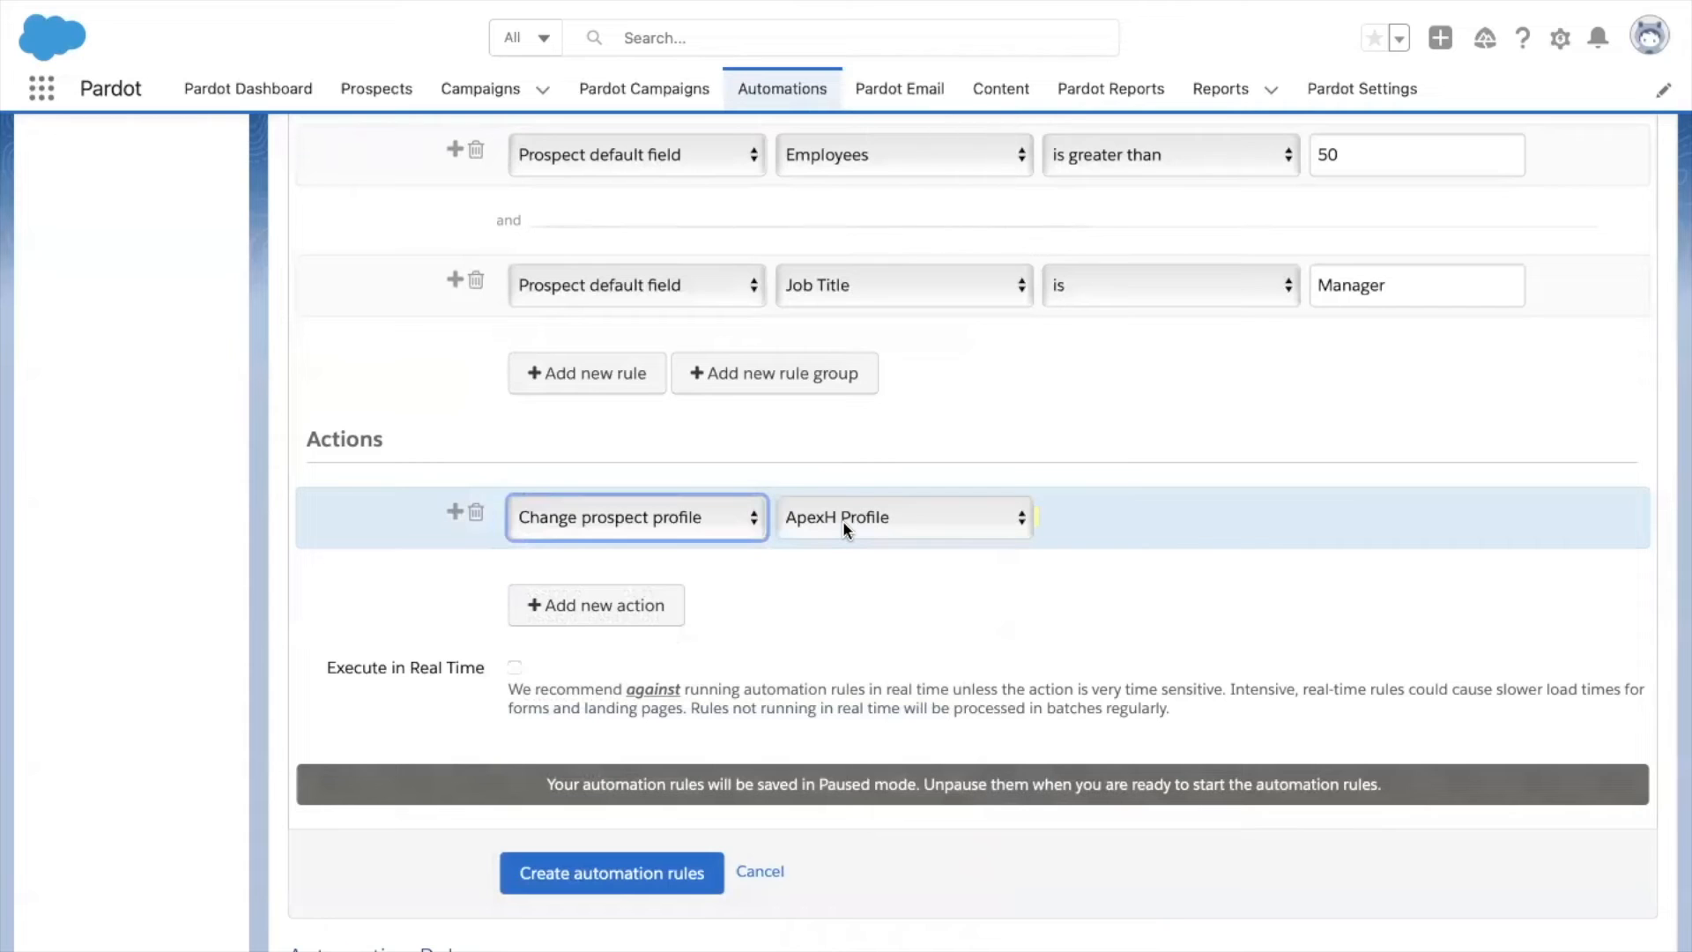
{"action": "left_click", "coordinate": [906, 526]}
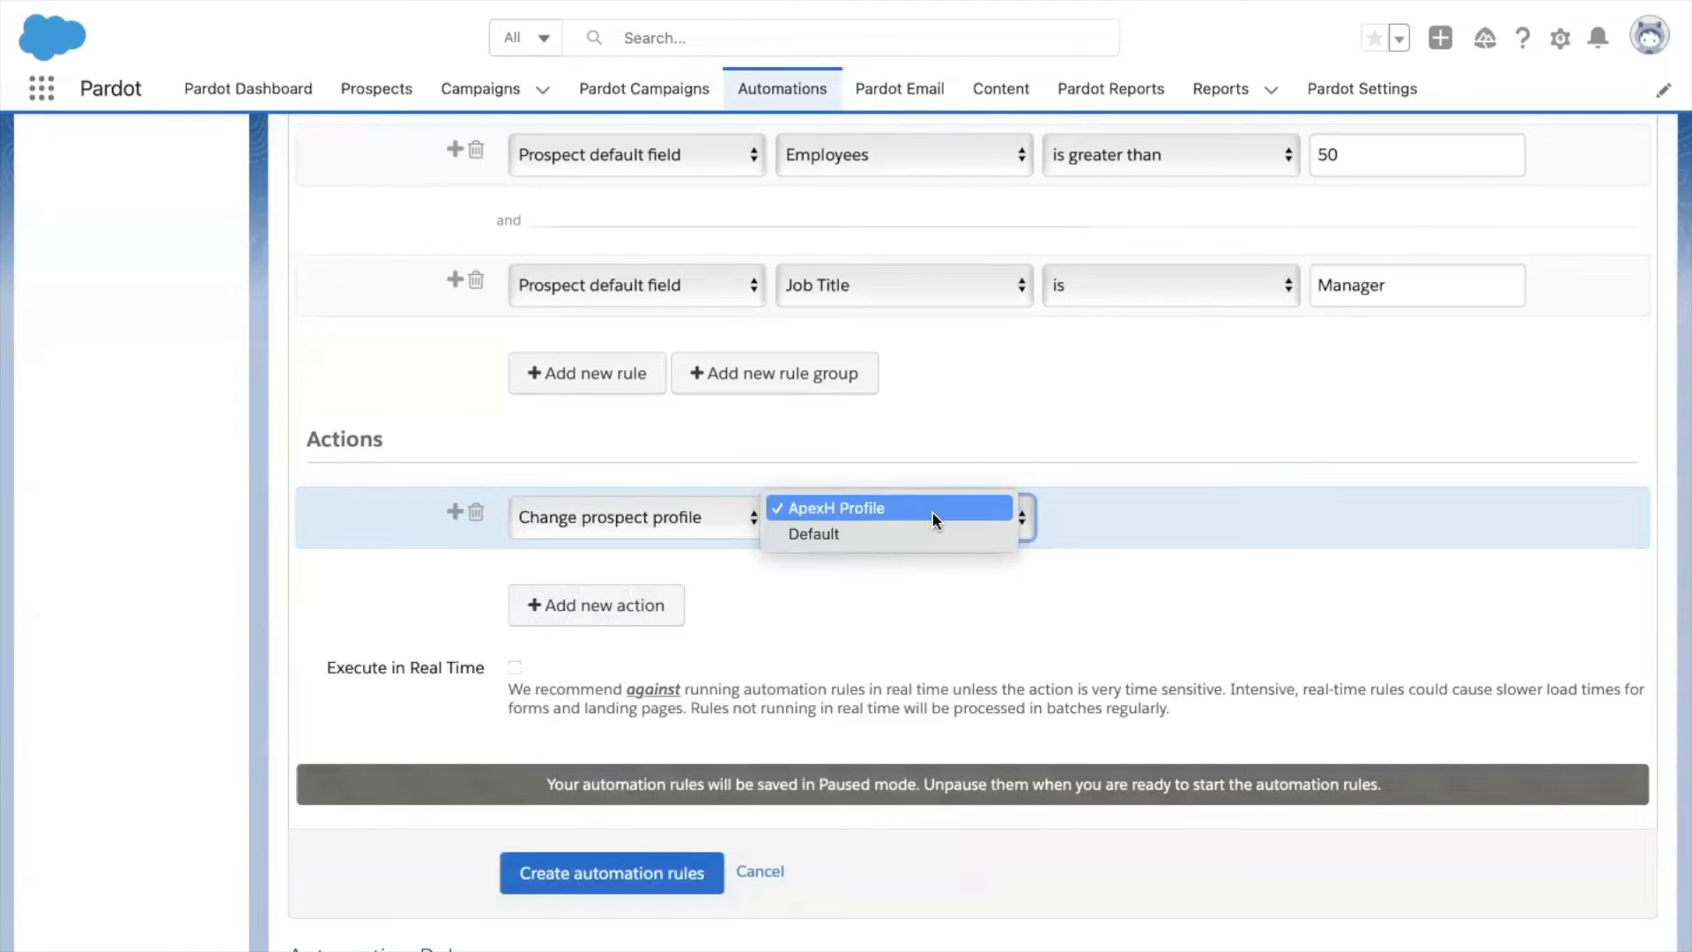
{"action": "left_click", "coordinate": [932, 511]}
{"action": "scroll", "coordinate": [802, 591], "scroll_direction": "down", "scroll_amount": 2}
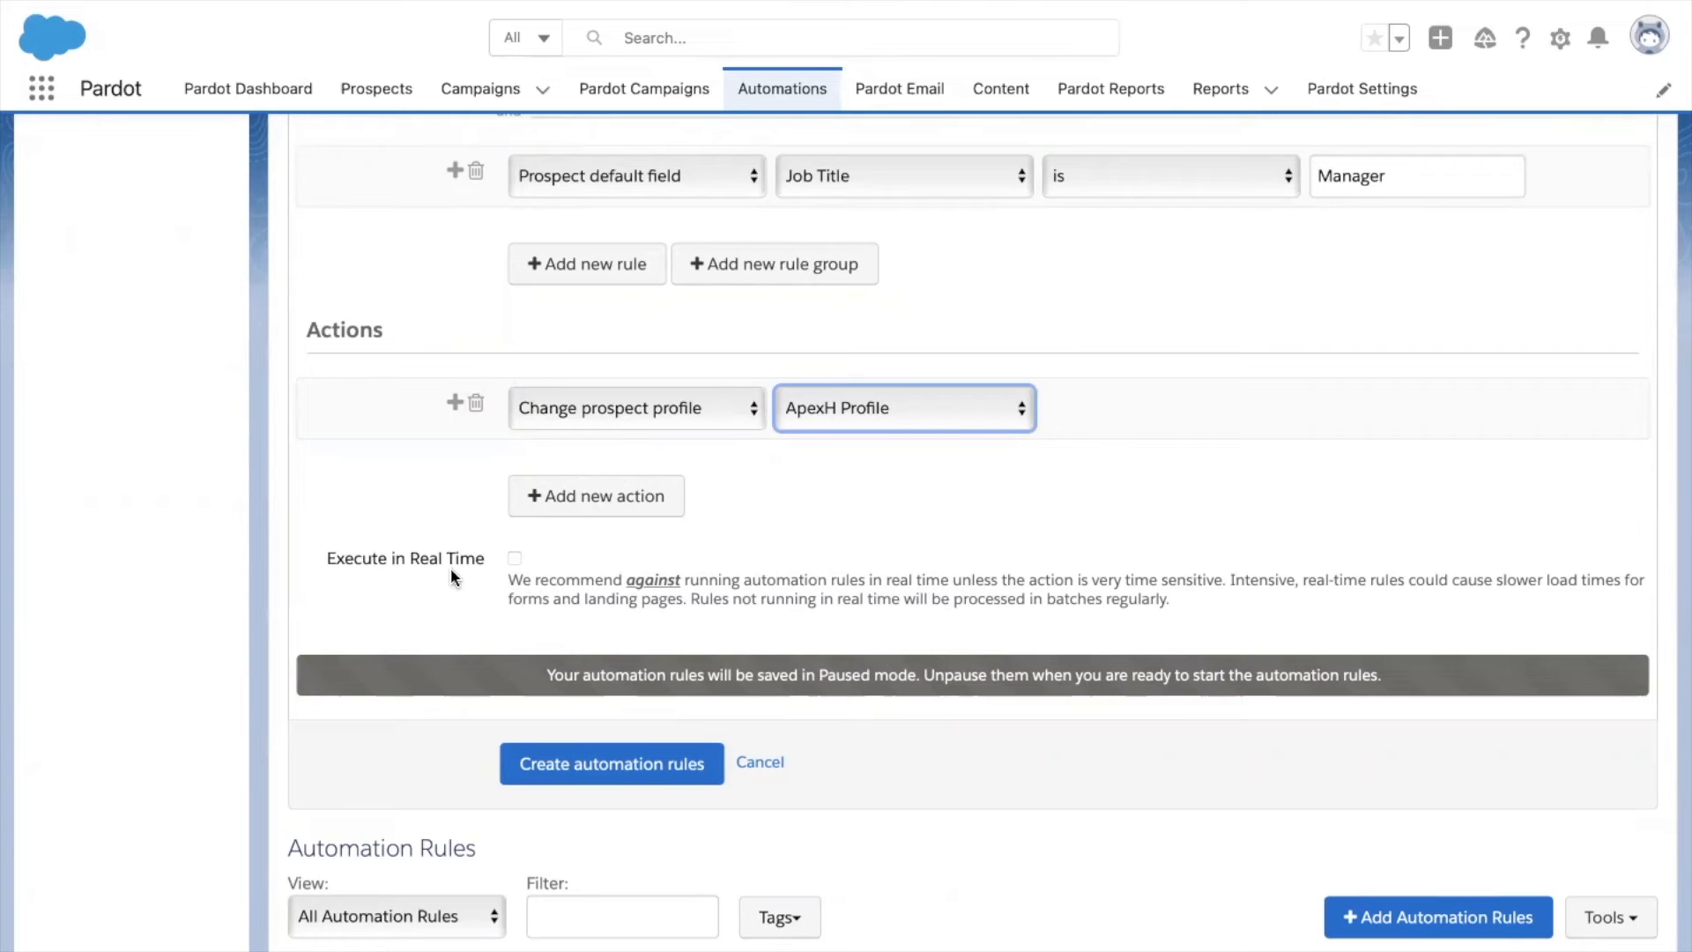
Save the Persona Assignment rule, pause it, and present the 'User roles in Pardot' slide.
{"action": "left_click", "coordinate": [570, 749]}
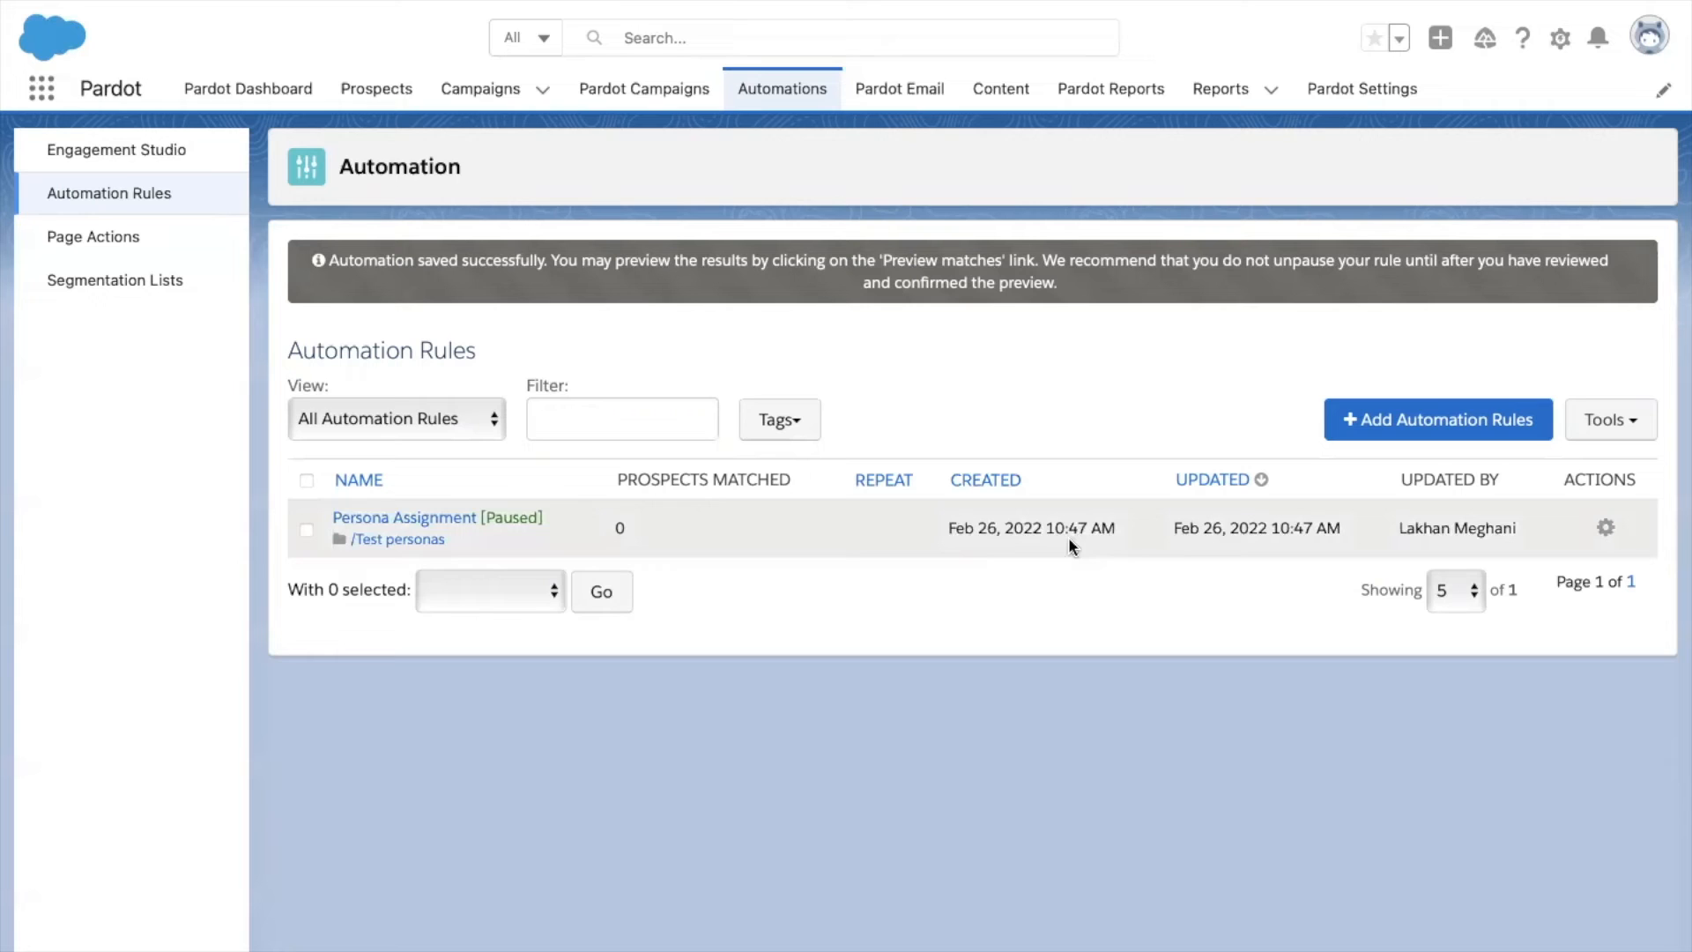
{"action": "left_click", "coordinate": [1605, 527]}
{"action": "left_click", "coordinate": [1566, 619]}
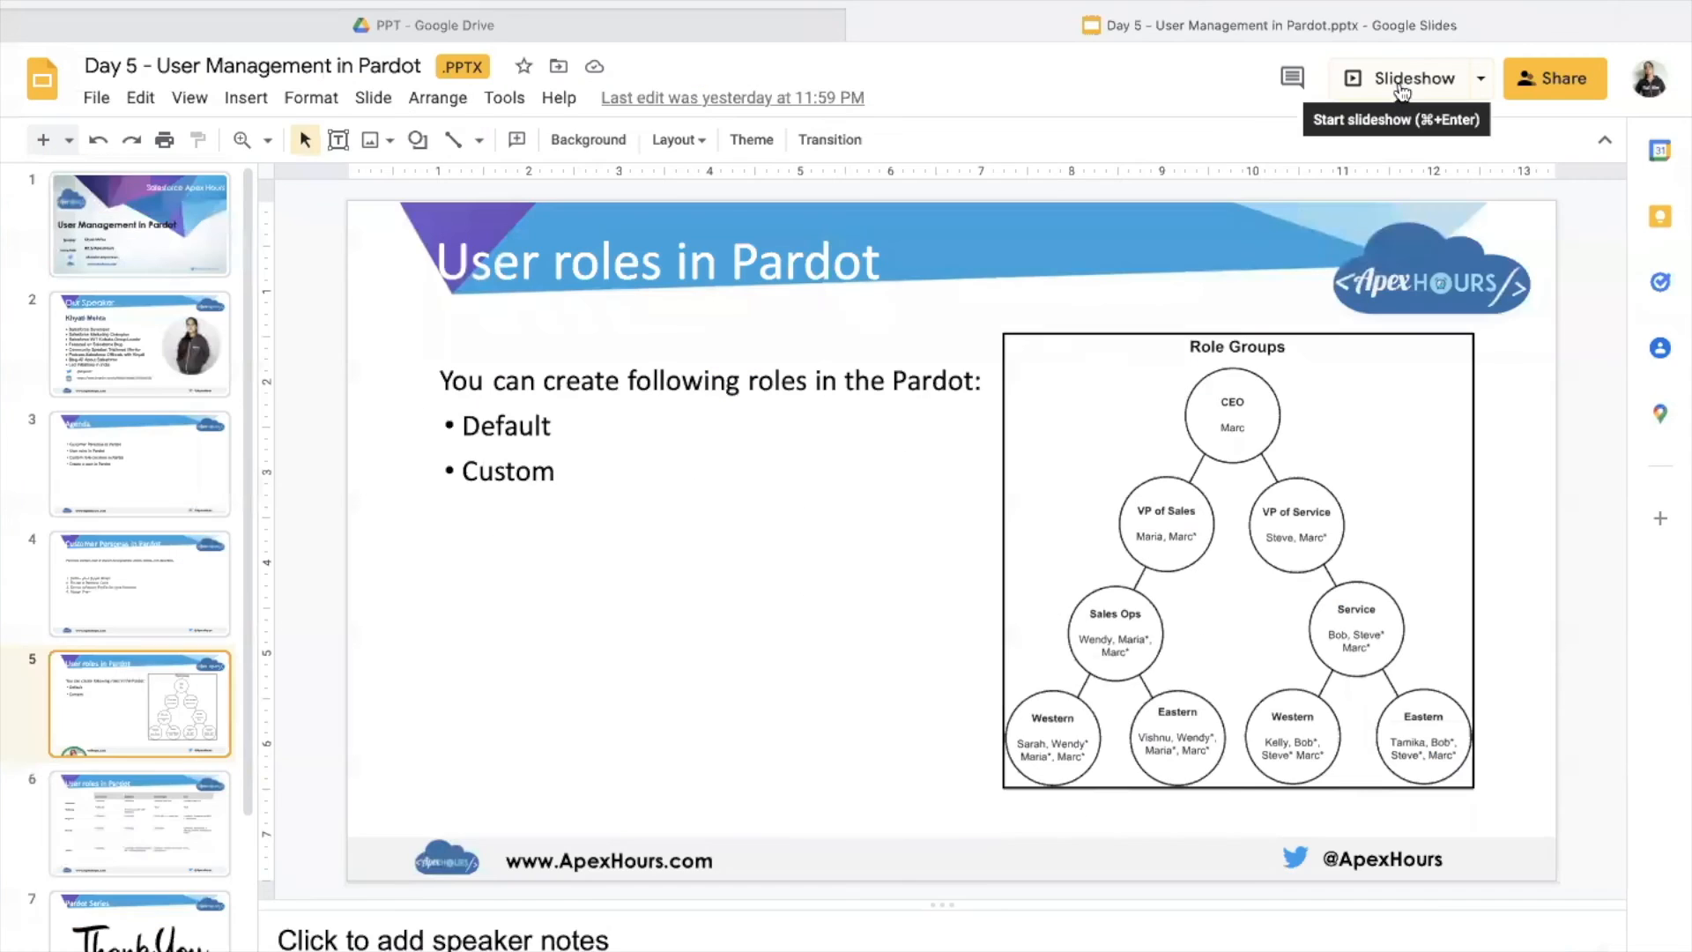
{"action": "left_click", "coordinate": [1397, 83]}
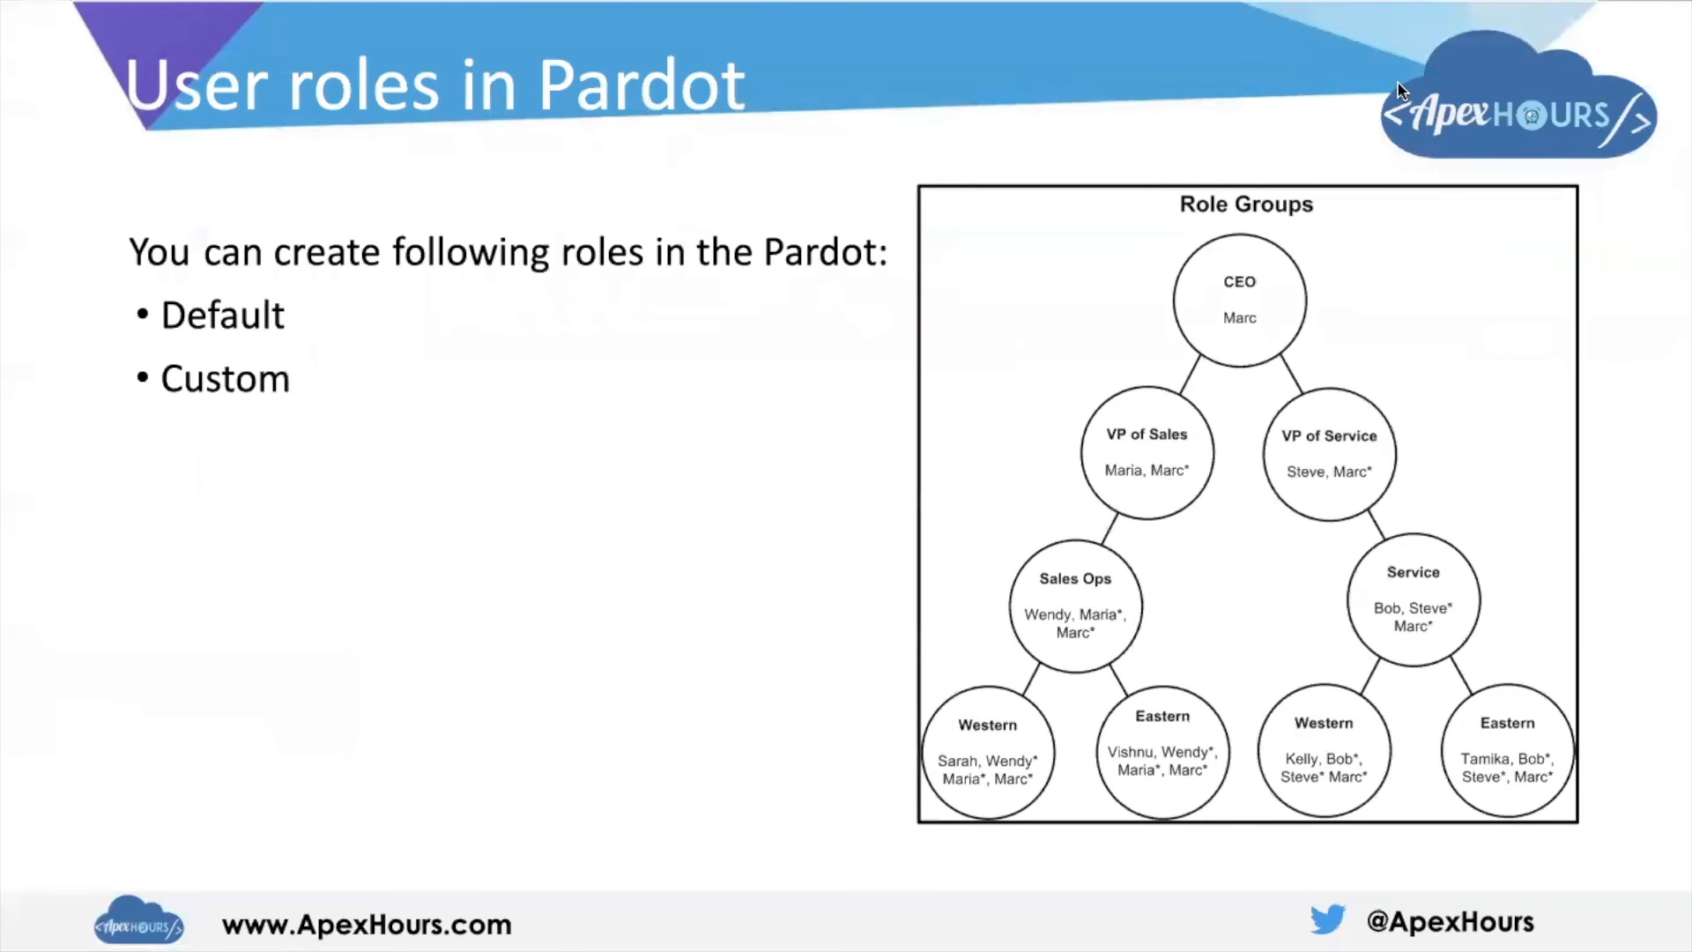
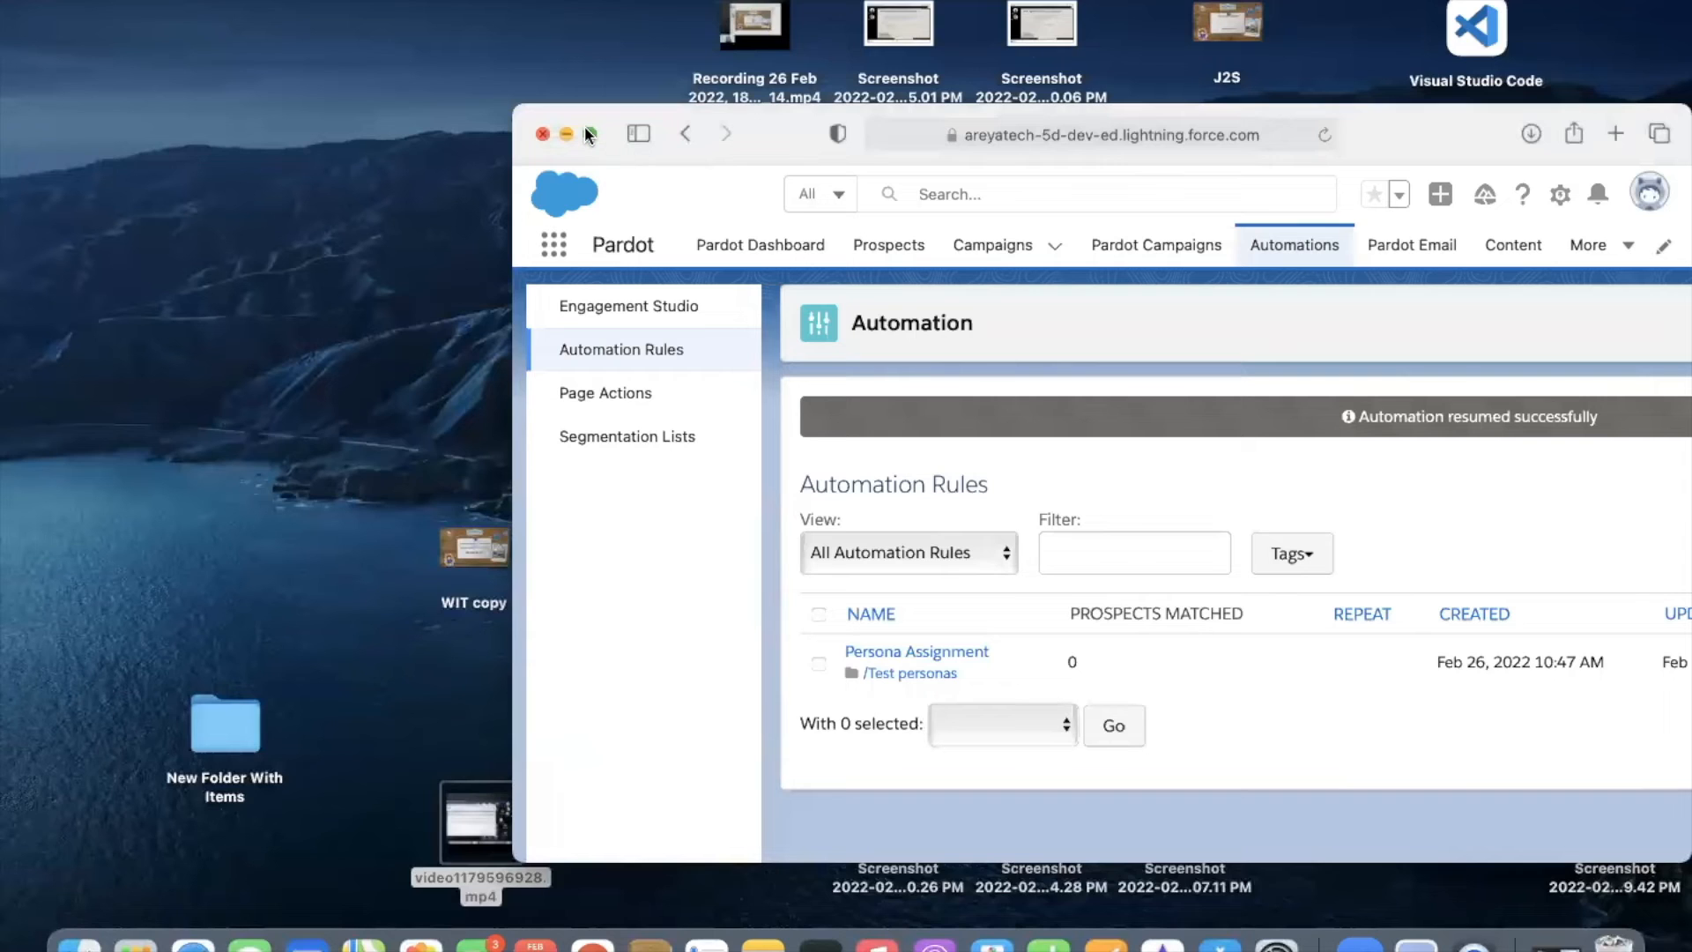
Maximise the Safari window showing the resumed Persona Assignment rule.
{"action": "left_click", "coordinate": [586, 131]}
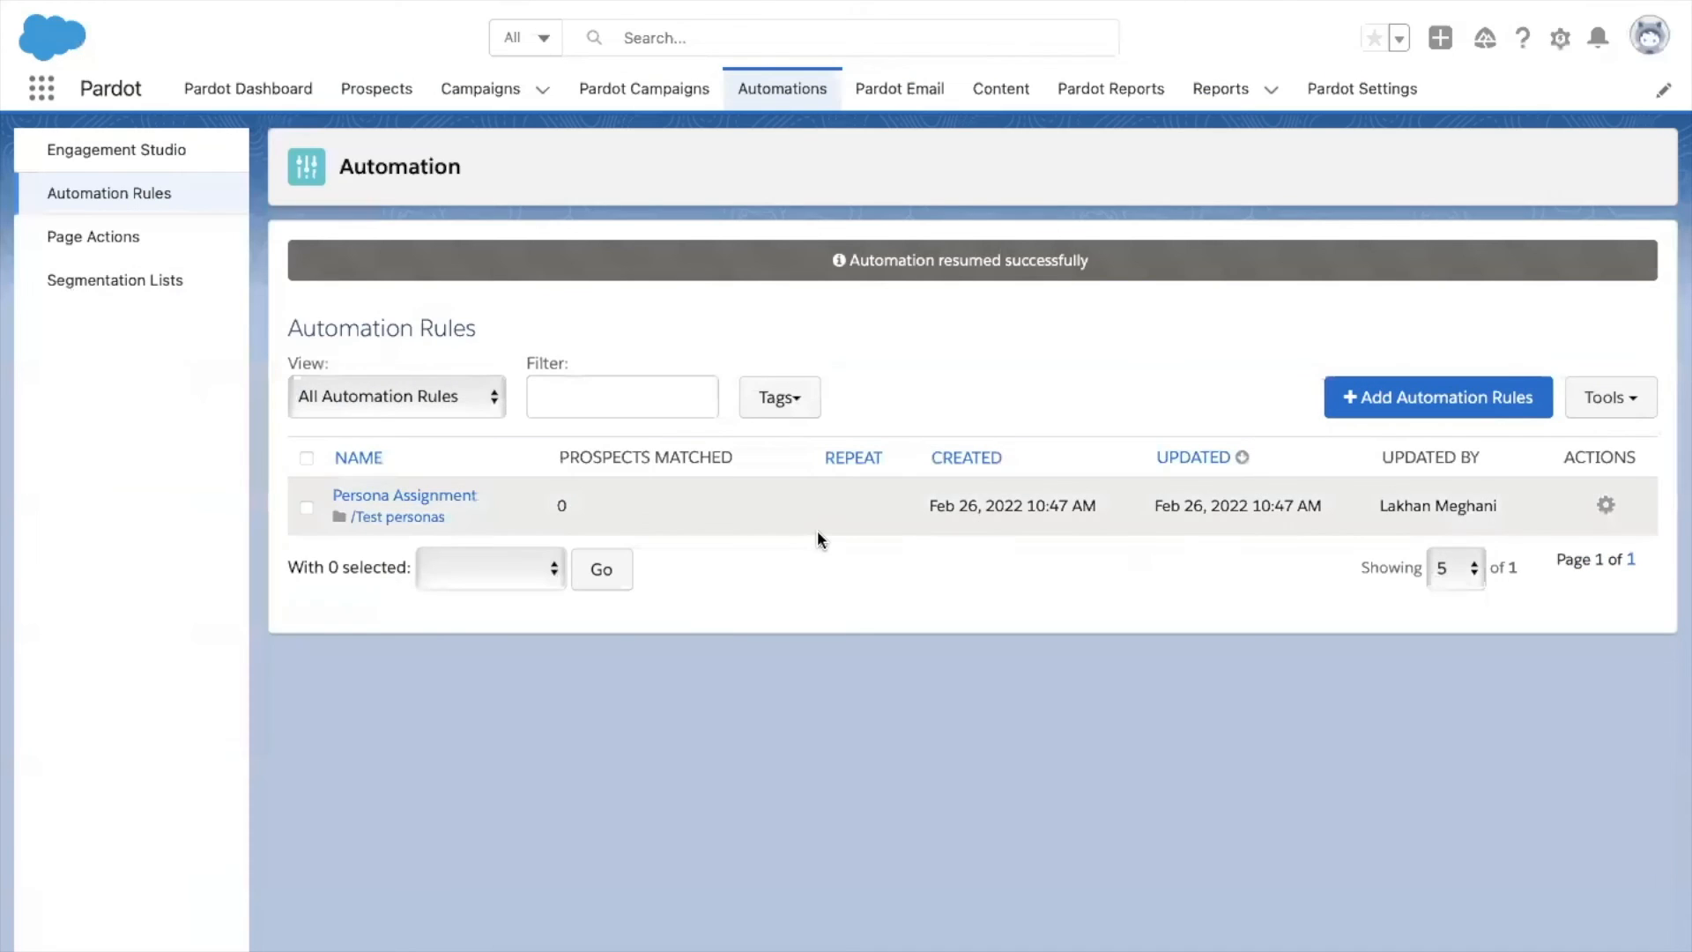
Go to Pardot Settings > User Management > Roles to see the four default roles.
{"action": "left_click", "coordinate": [1368, 97]}
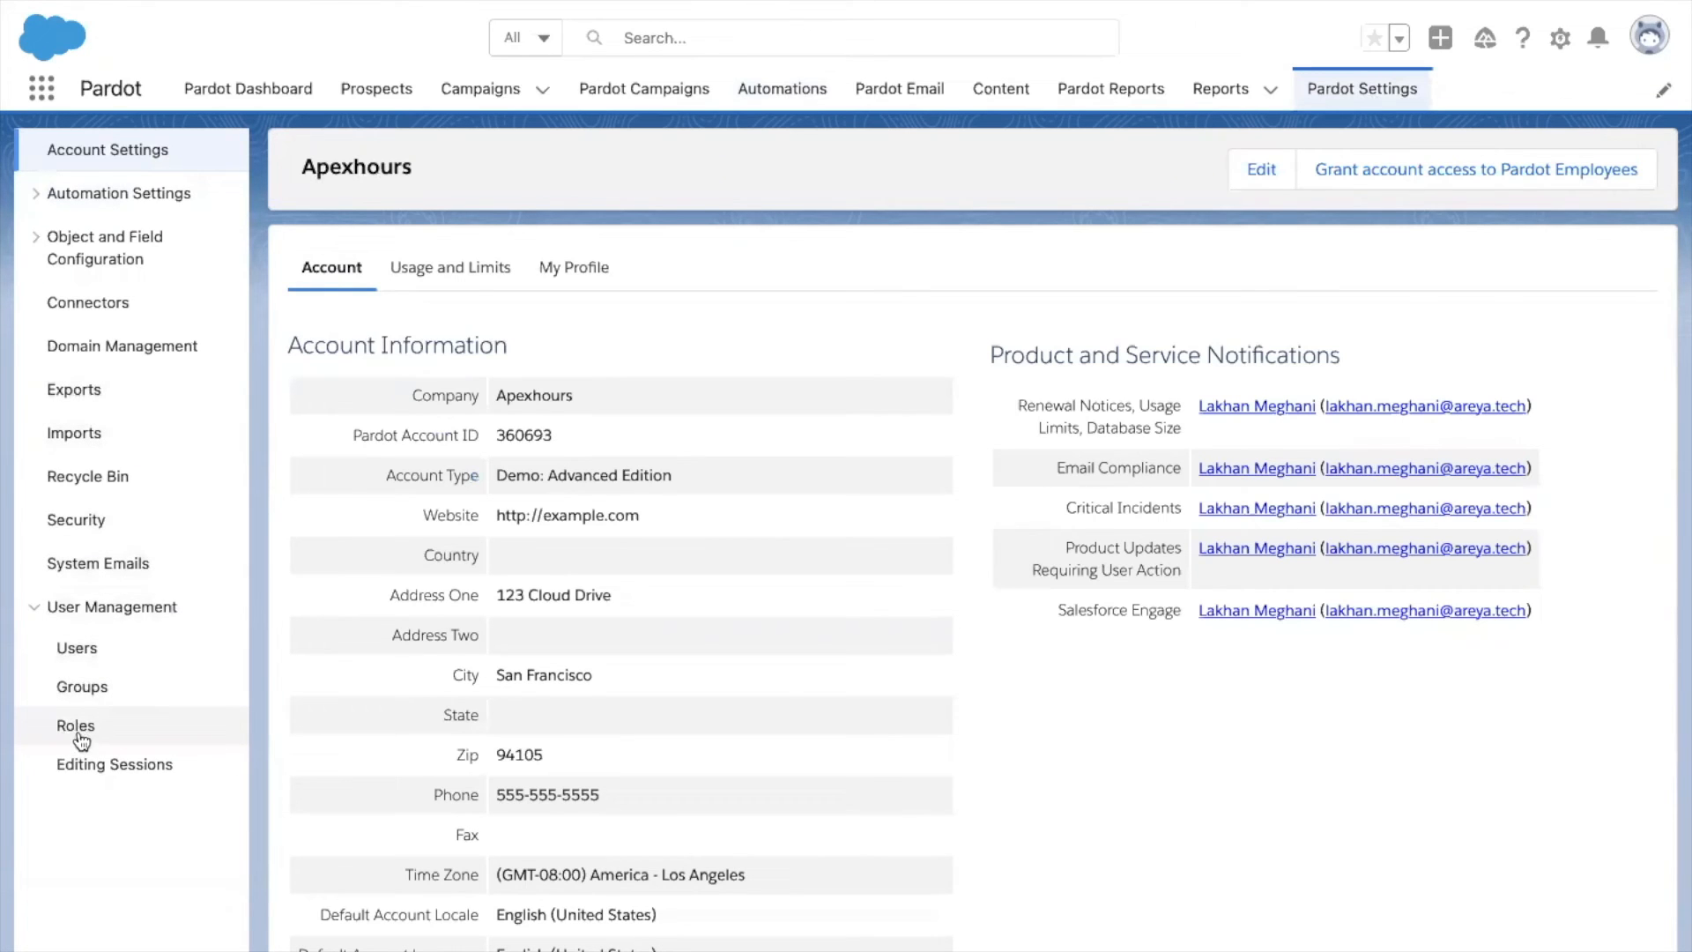
{"action": "left_click", "coordinate": [76, 726]}
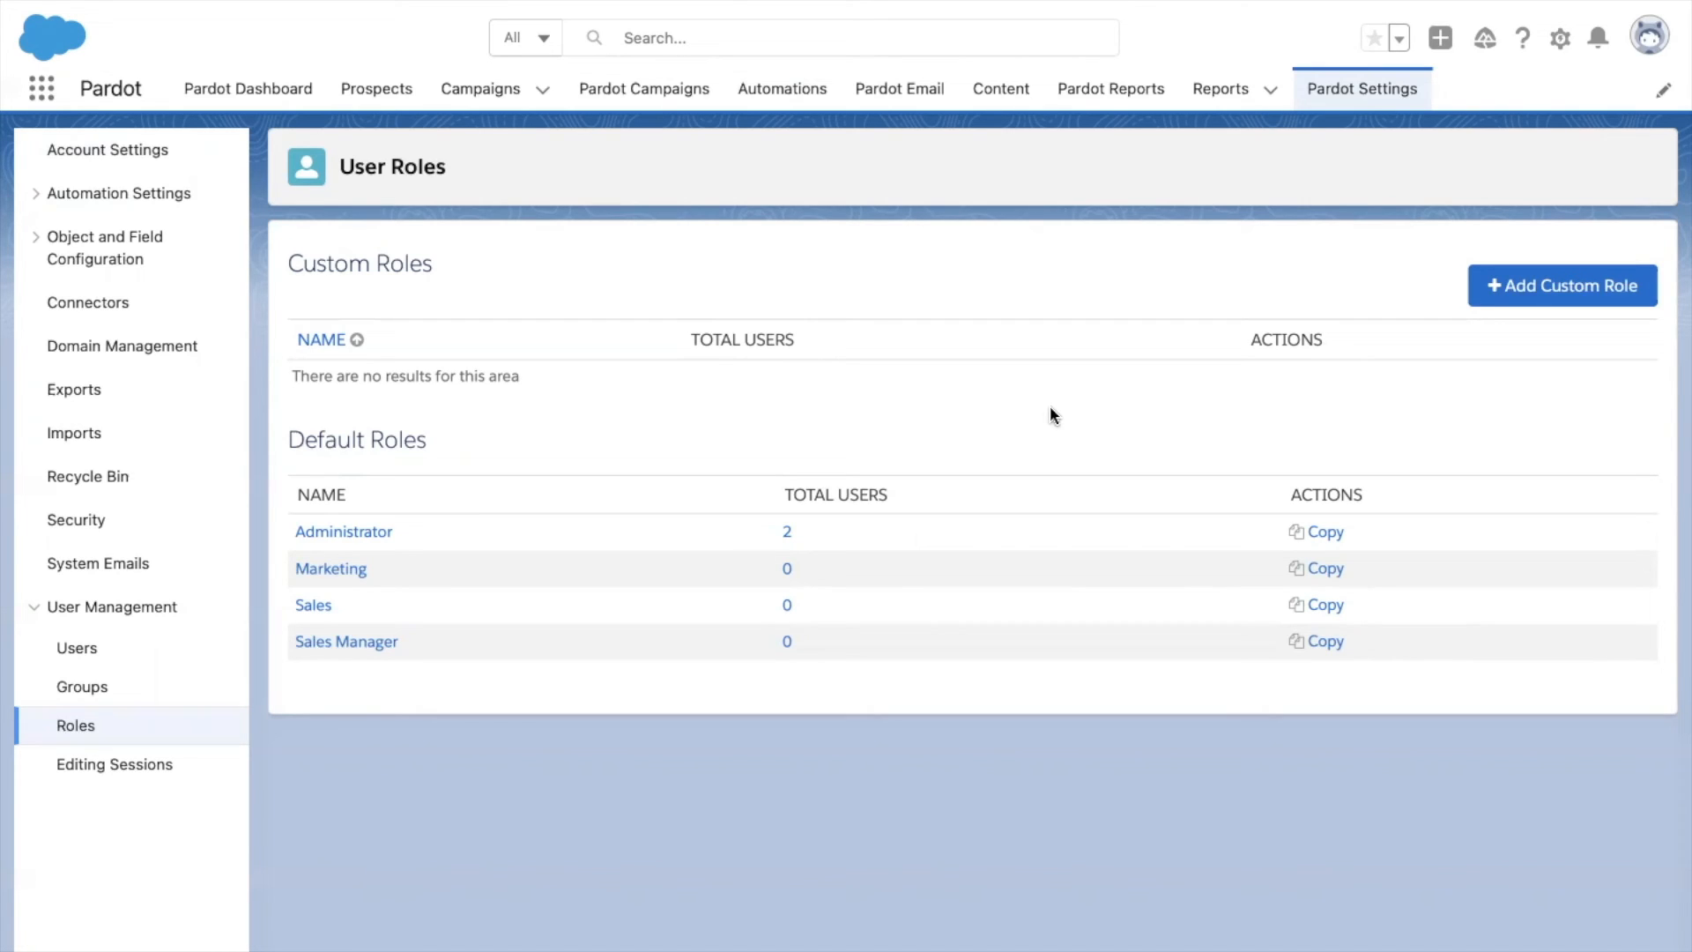
Copy the Marketing role and rename the copy to 'Apex Hours Marketing'.
{"action": "left_click", "coordinate": [1310, 571]}
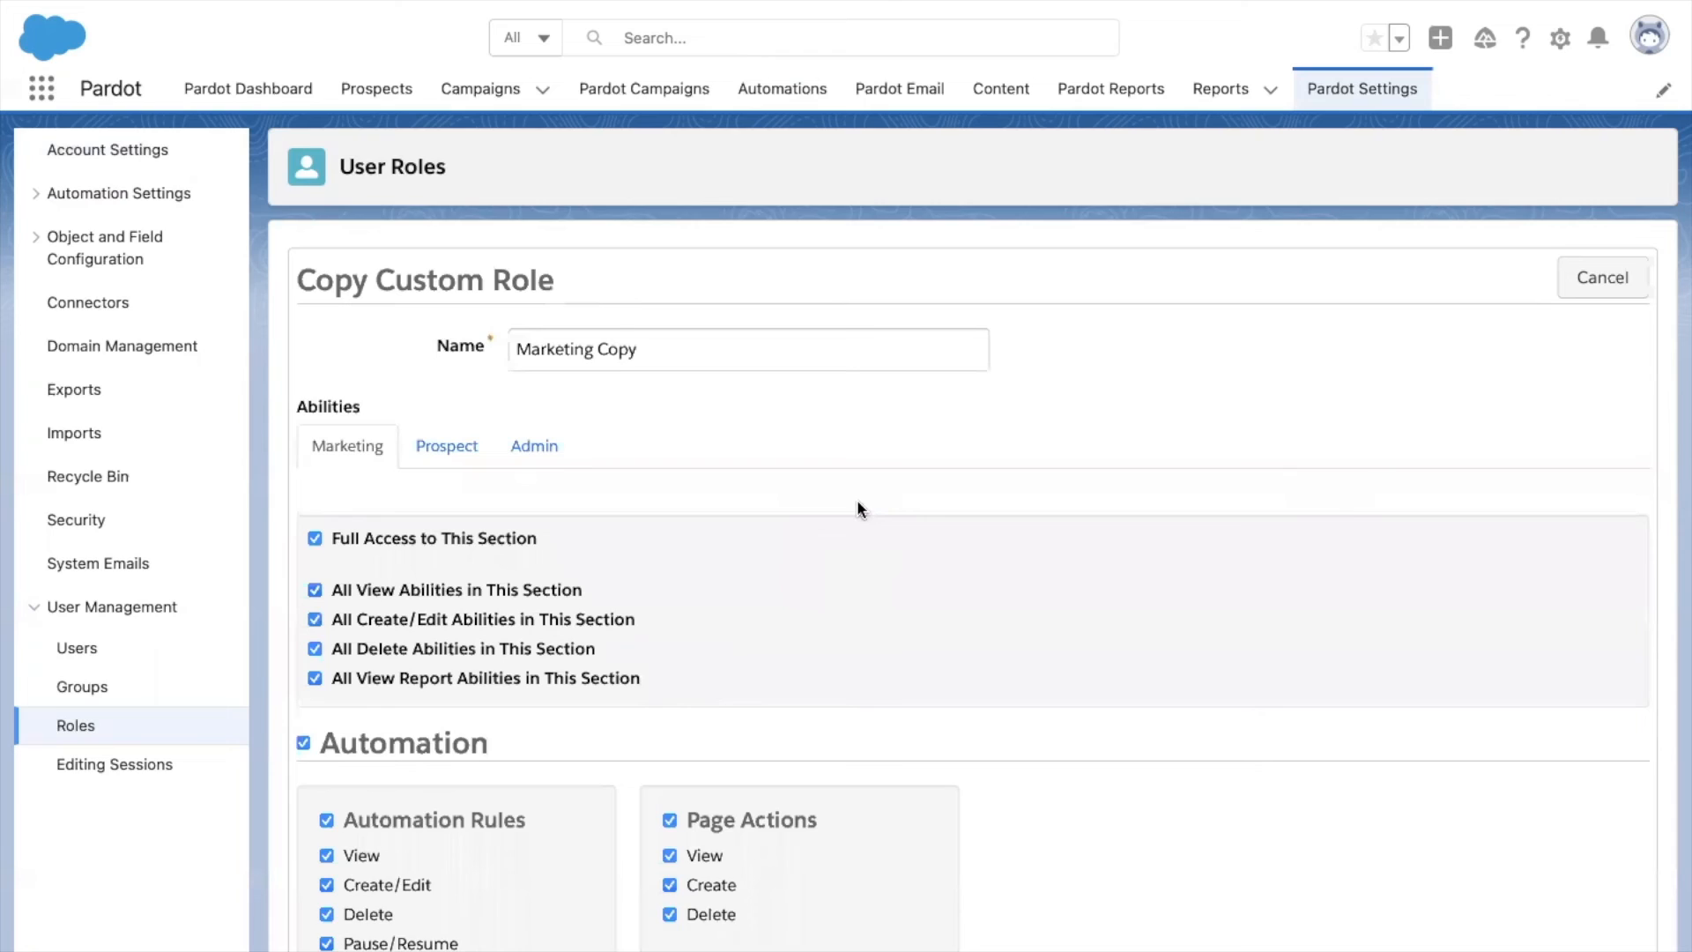
{"action": "scroll", "coordinate": [861, 510], "scroll_direction": "down", "scroll_amount": 1}
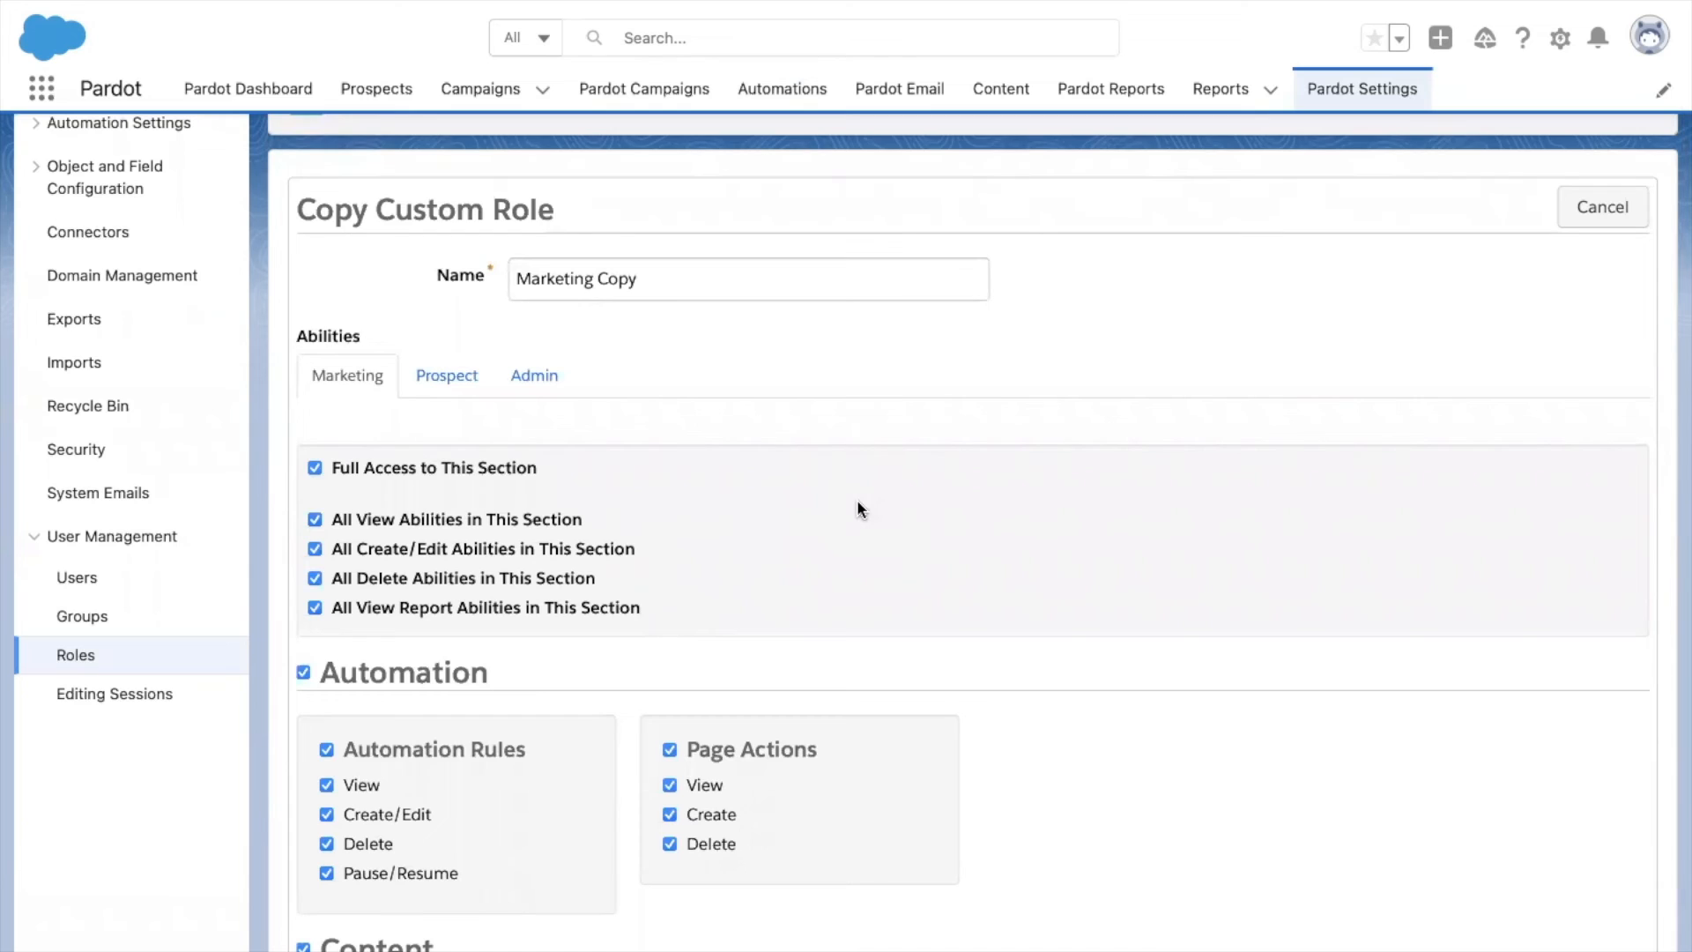
{"action": "left_click", "coordinate": [655, 289]}
{"action": "key", "text": "BackSpace"}
{"action": "key", "text": "BackSpace"}
{"action": "key", "text": "BackSpace"}
{"action": "key", "text": "BackSpace"}
{"action": "key", "text": "BackSpace"}
{"action": "key", "text": "BackSpace"}
{"action": "key", "text": "BackSpace"}
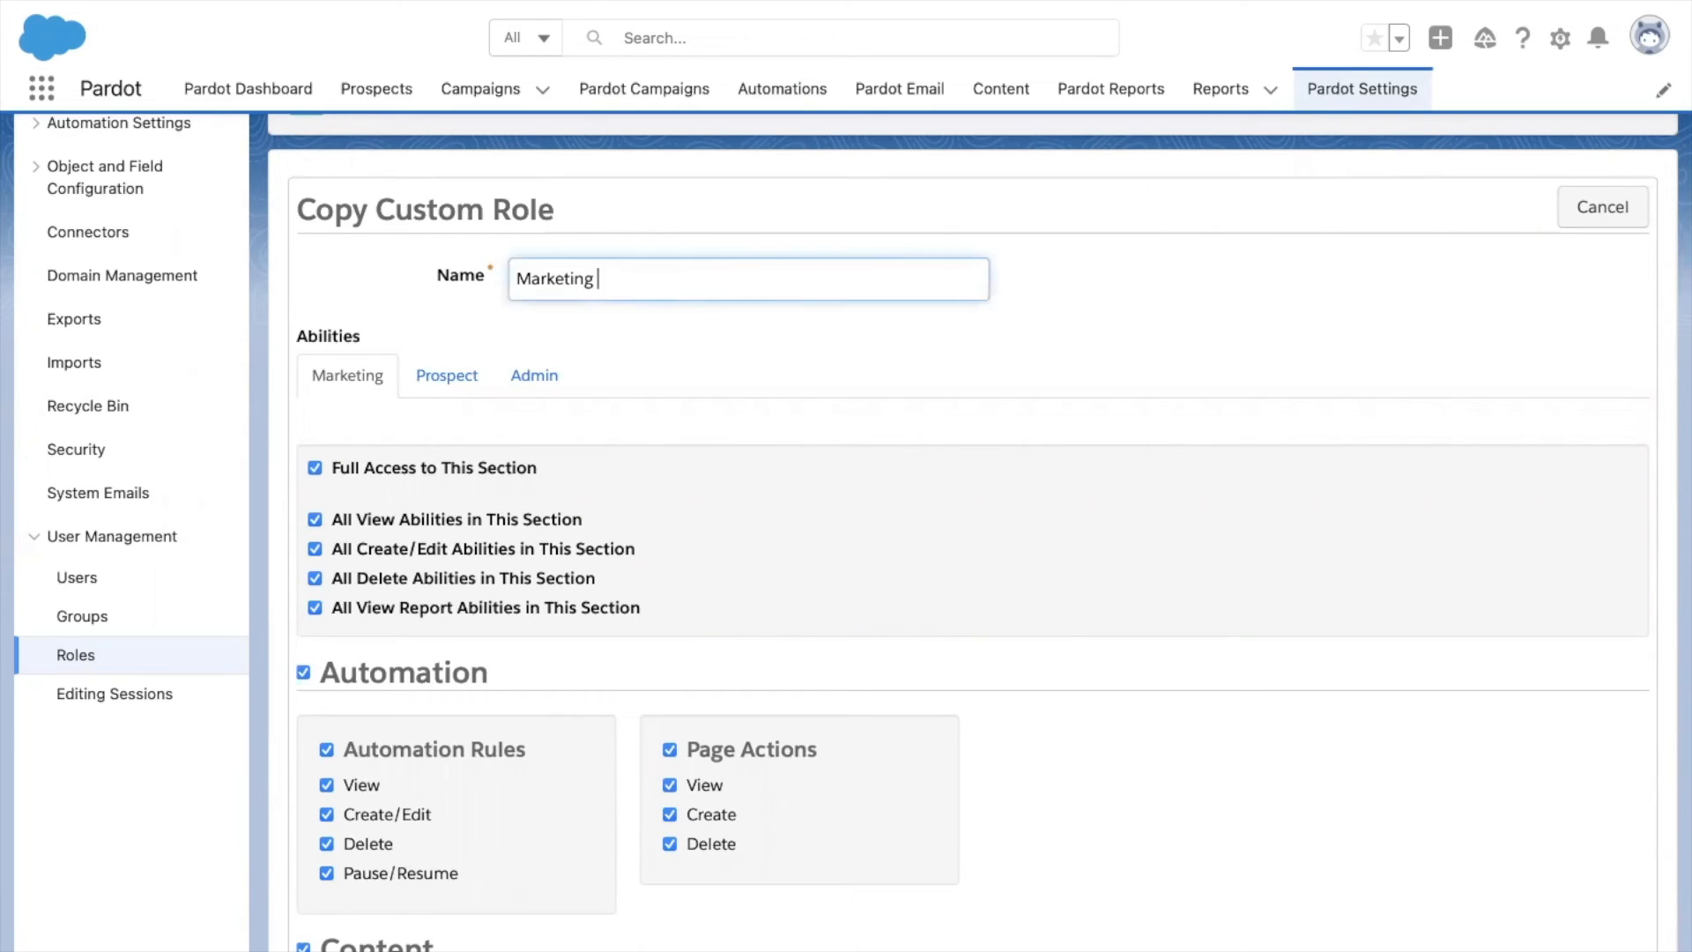
{"action": "key", "text": "BackSpace"}
{"action": "key", "text": "BackSpace"}
{"action": "key", "text": "BackSpace"}
{"action": "key", "text": "BackSpace"}
{"action": "key", "text": "BackSpace"}
{"action": "key", "text": "BackSpace"}
{"action": "key", "text": "BackSpace"}
{"action": "type", "text": "Apex Hours Marketing"}
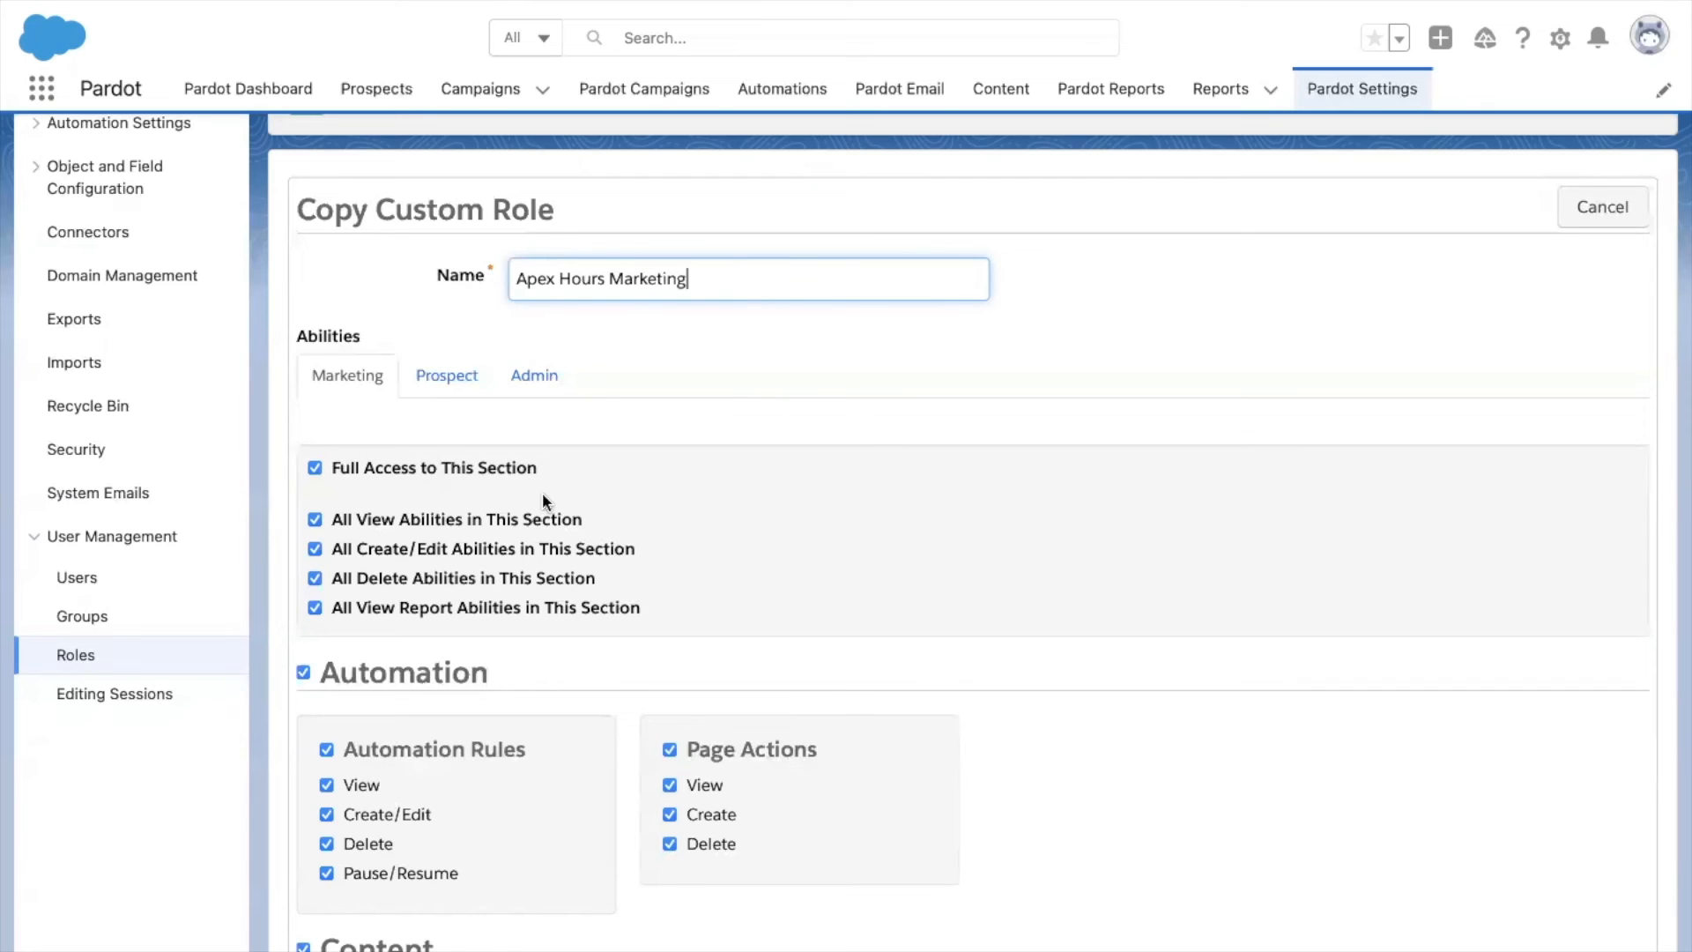
Uncheck Full Access to This Section to clear all Marketing abilities.
{"action": "left_click", "coordinate": [404, 471]}
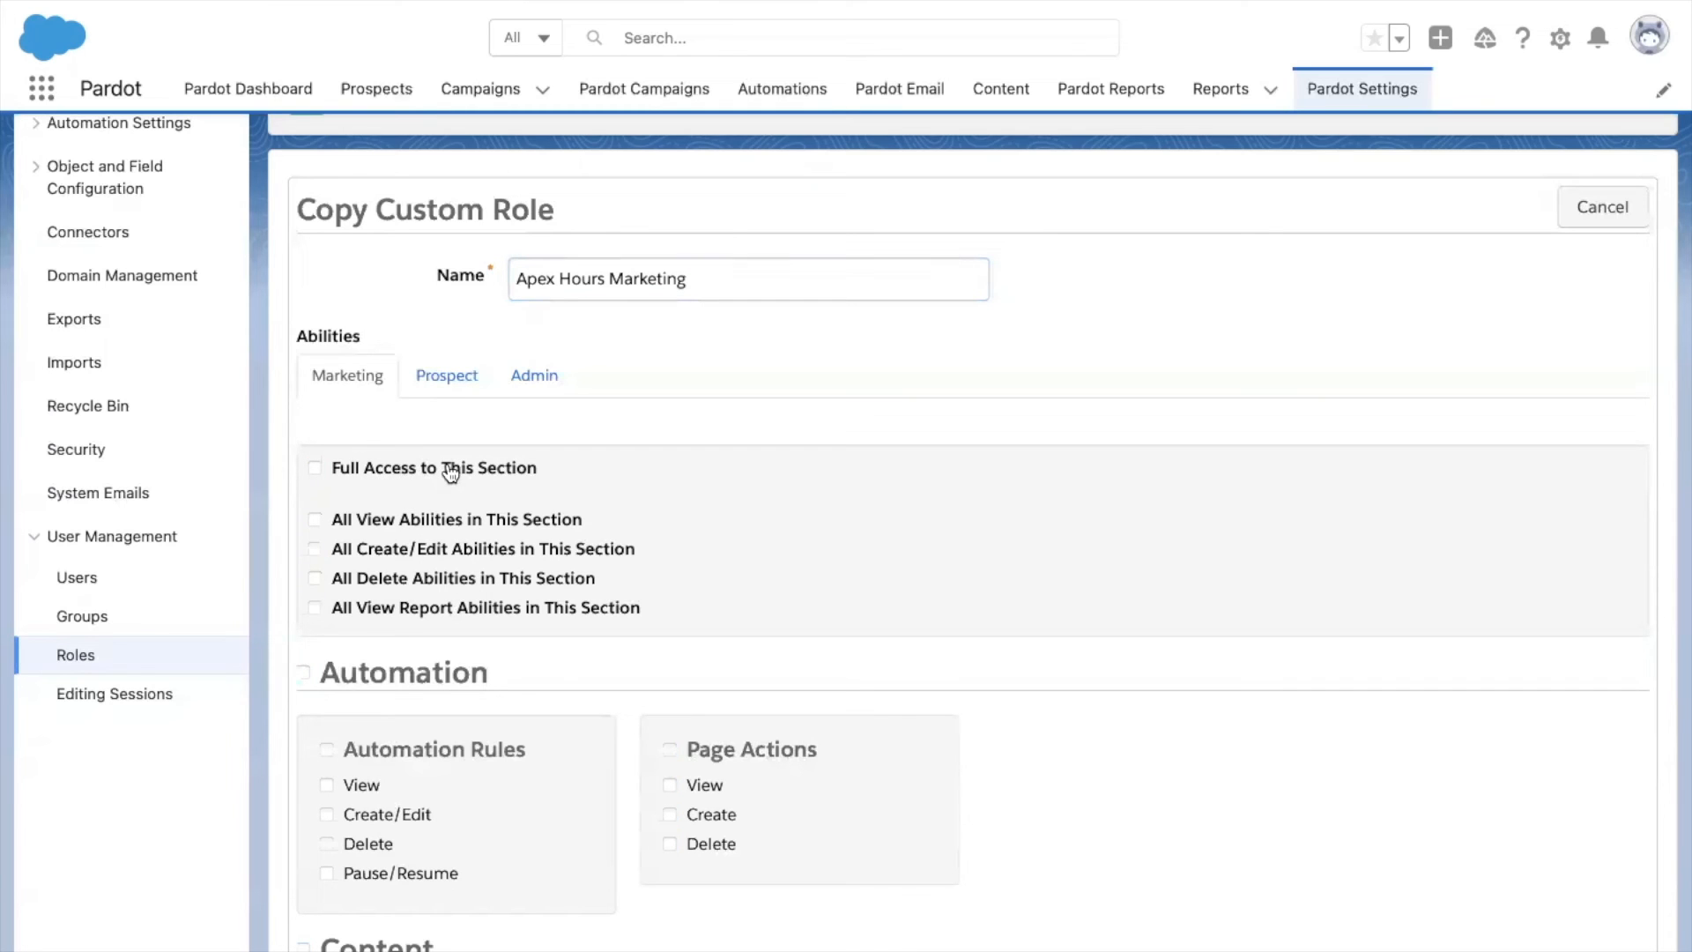
{"action": "scroll", "coordinate": [516, 520], "scroll_direction": "down", "scroll_amount": 3}
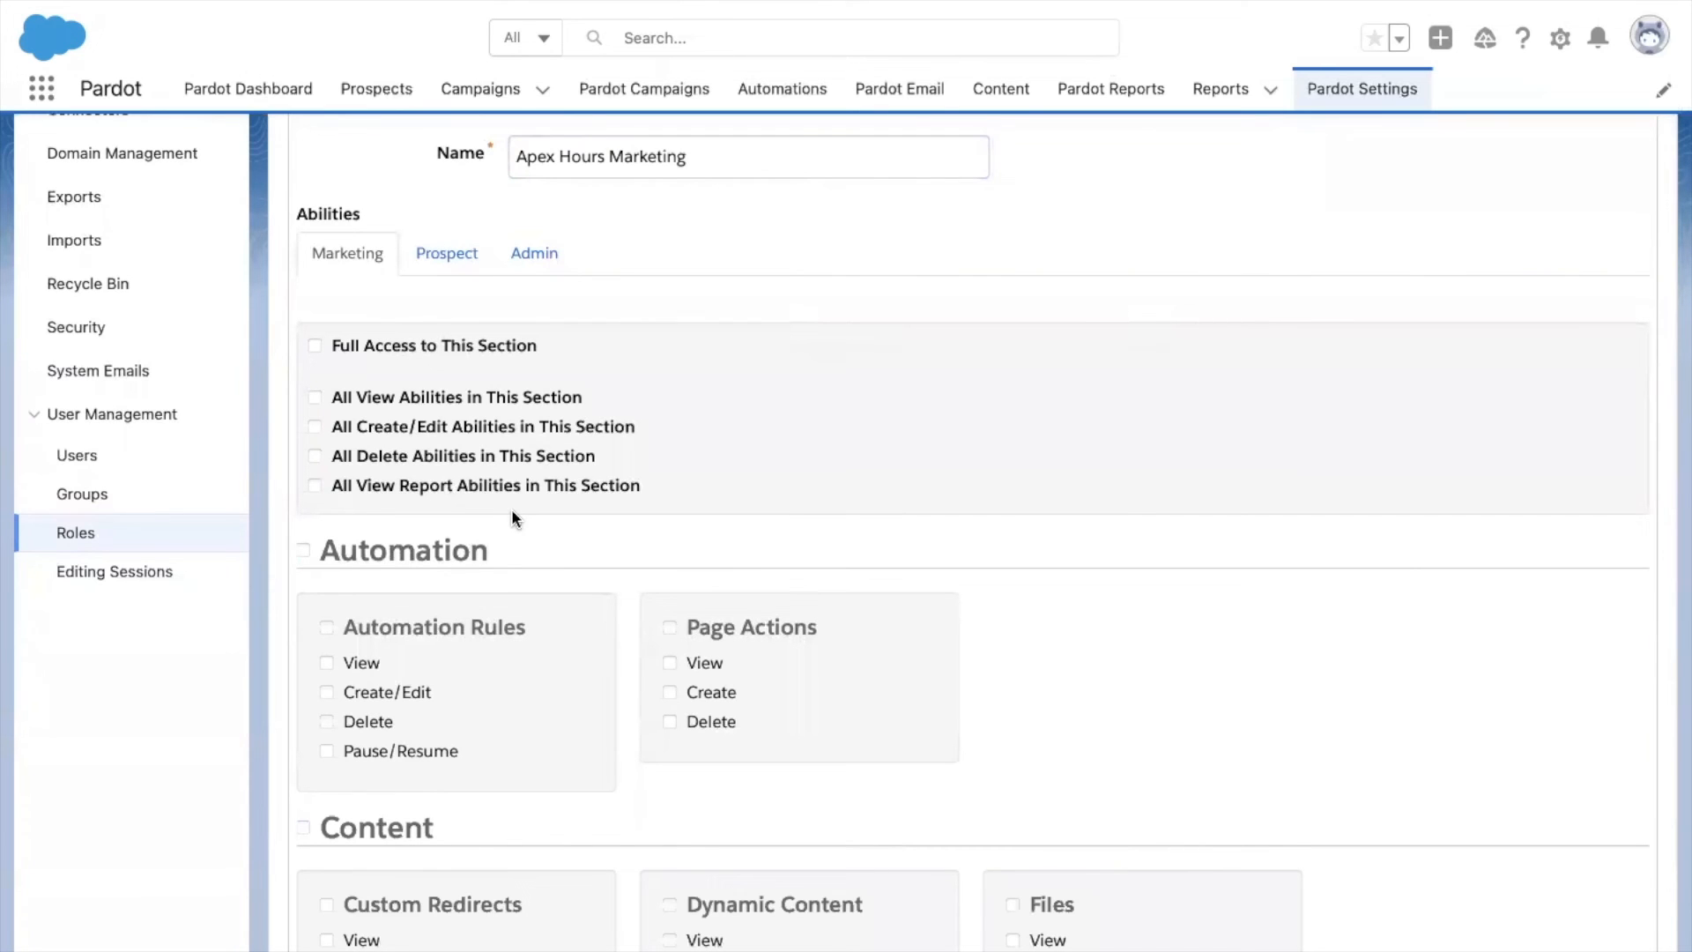
{"action": "scroll", "coordinate": [511, 509], "scroll_direction": "down", "scroll_amount": 2}
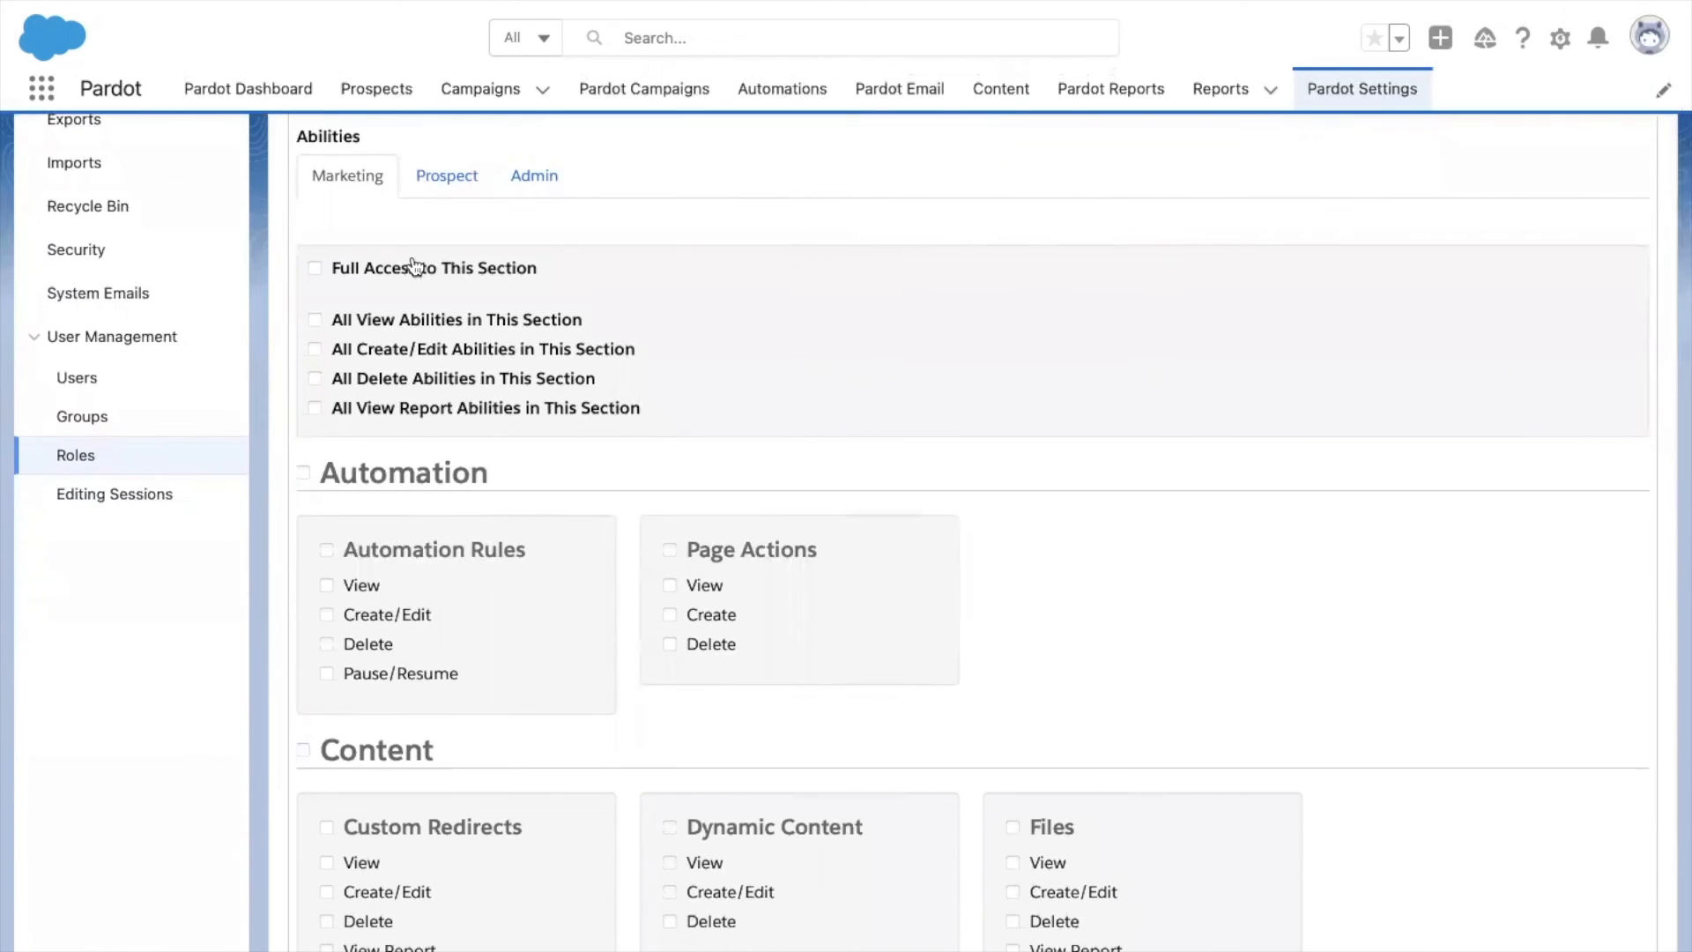
{"action": "scroll", "coordinate": [511, 473], "scroll_direction": "down", "scroll_amount": 7}
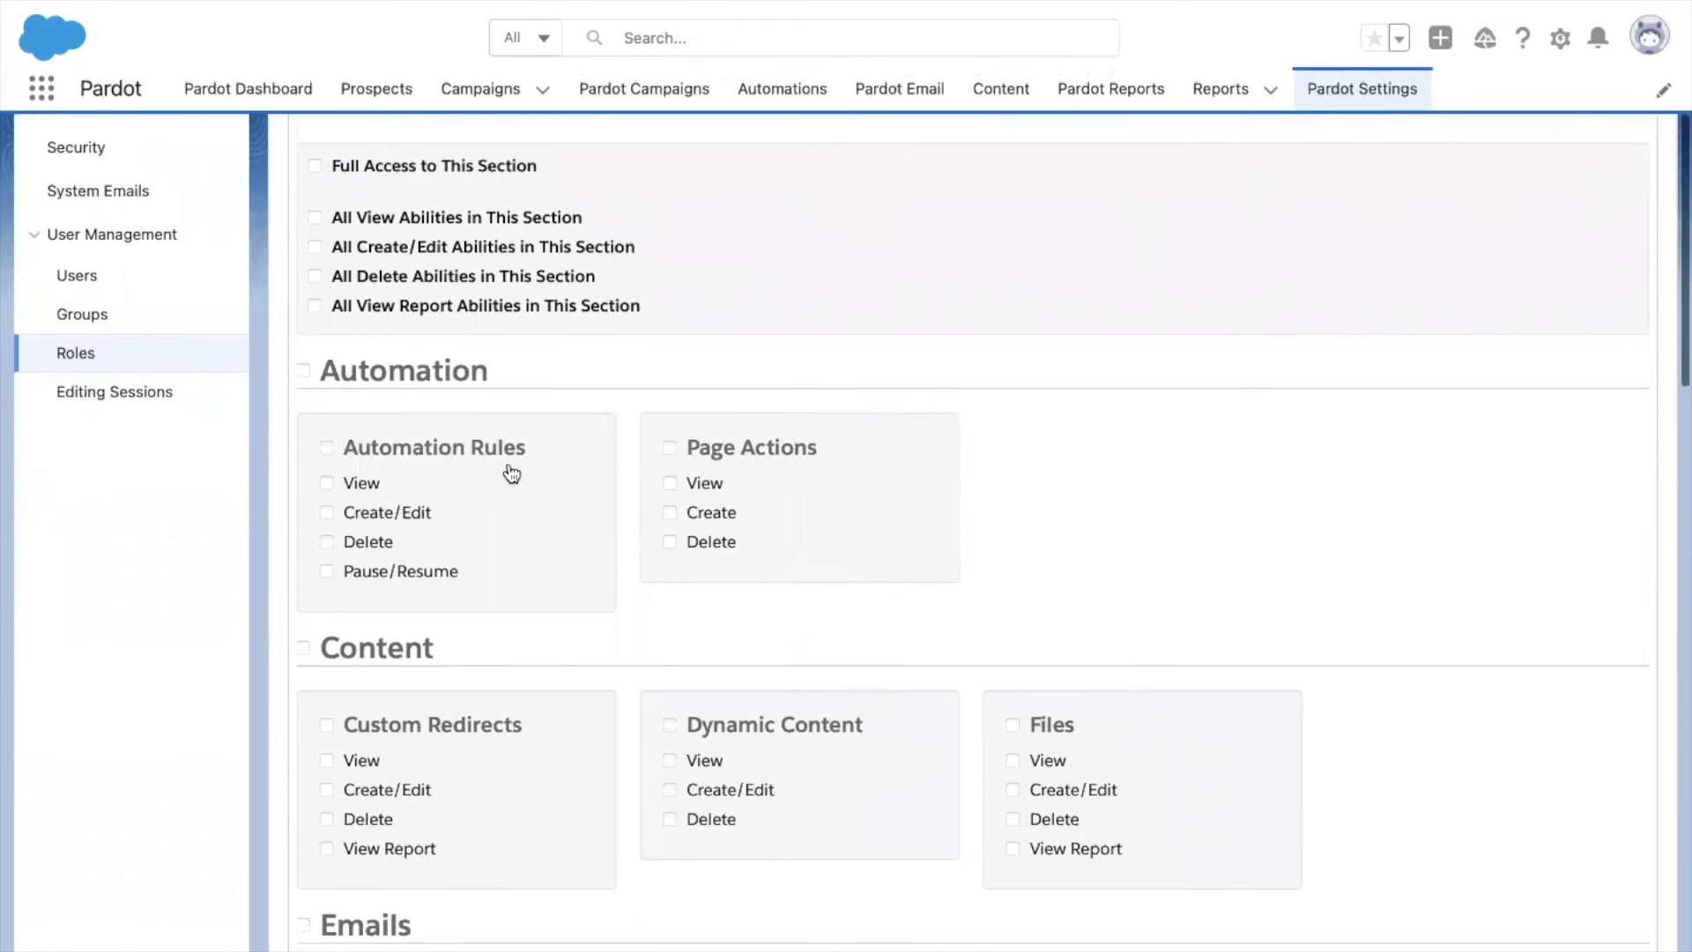
{"action": "scroll", "coordinate": [511, 473], "scroll_direction": "down", "scroll_amount": 18}
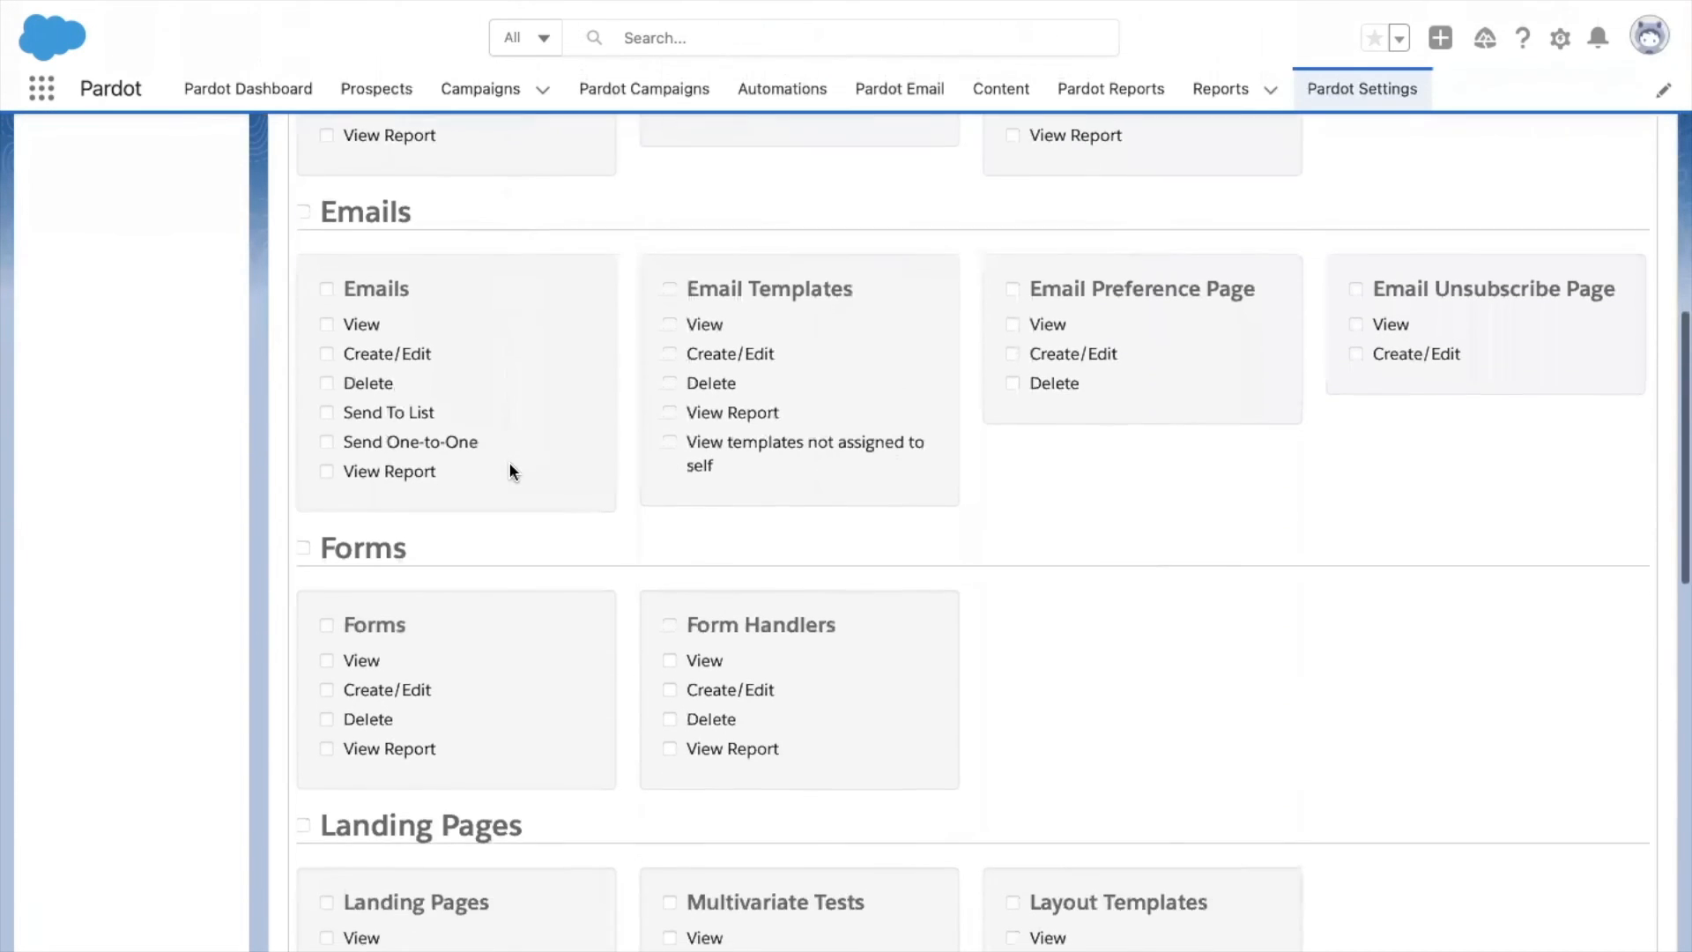
{"action": "scroll", "coordinate": [509, 465], "scroll_direction": "down", "scroll_amount": 20}
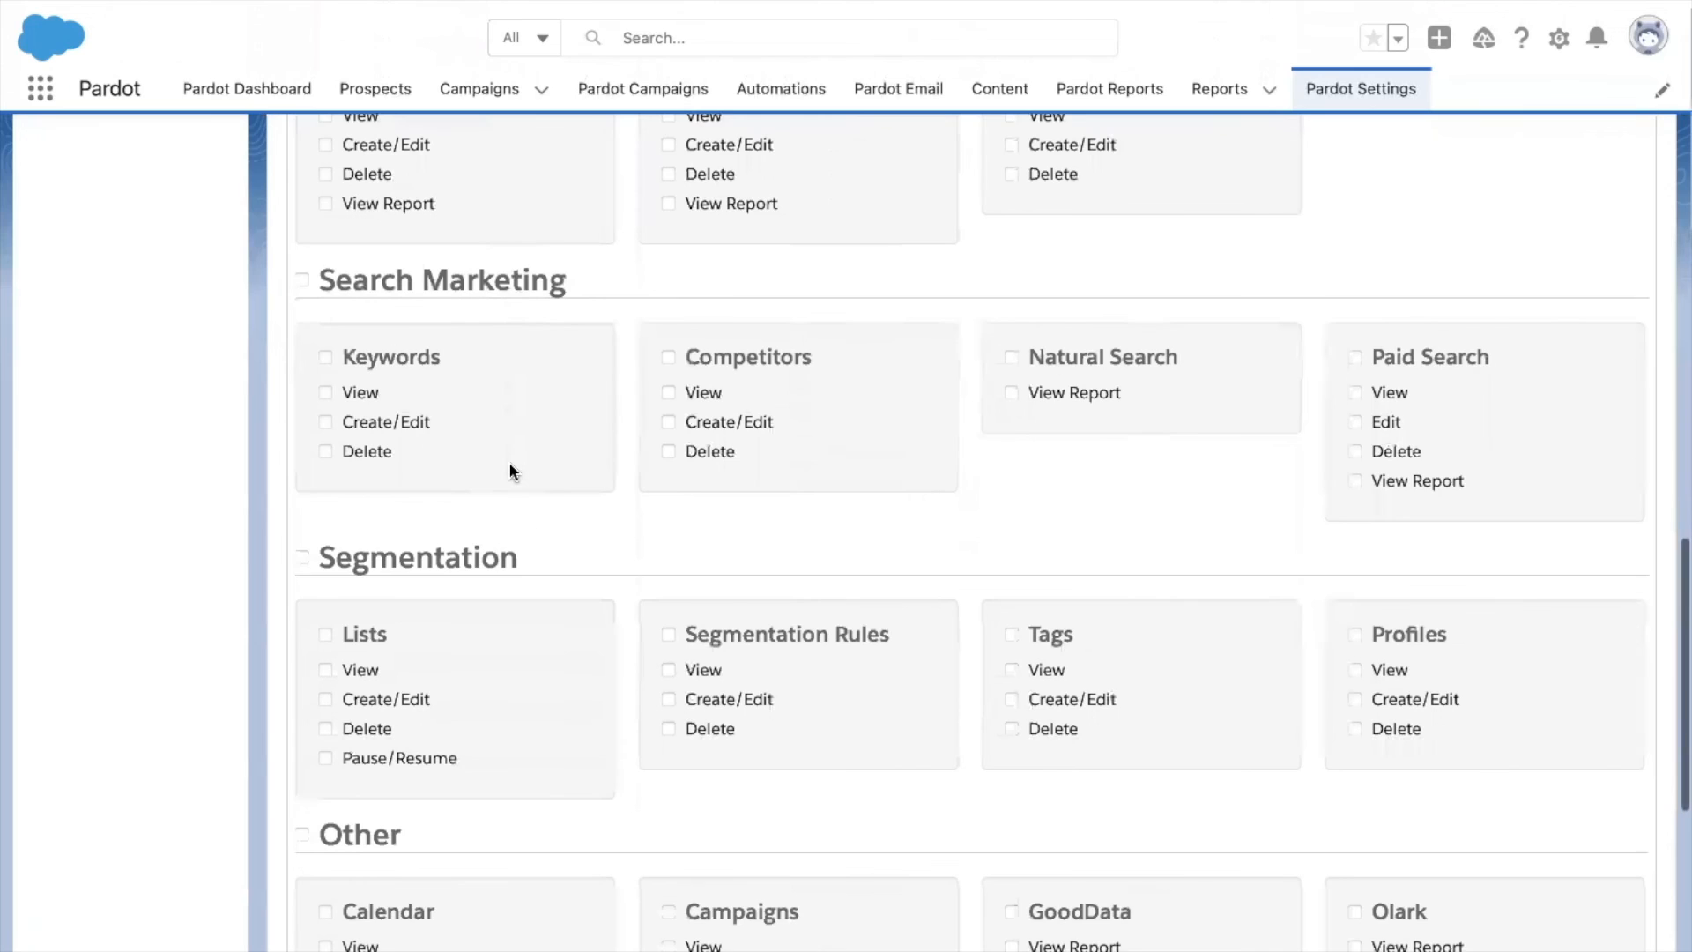
{"action": "scroll", "coordinate": [511, 472], "scroll_direction": "down", "scroll_amount": 4}
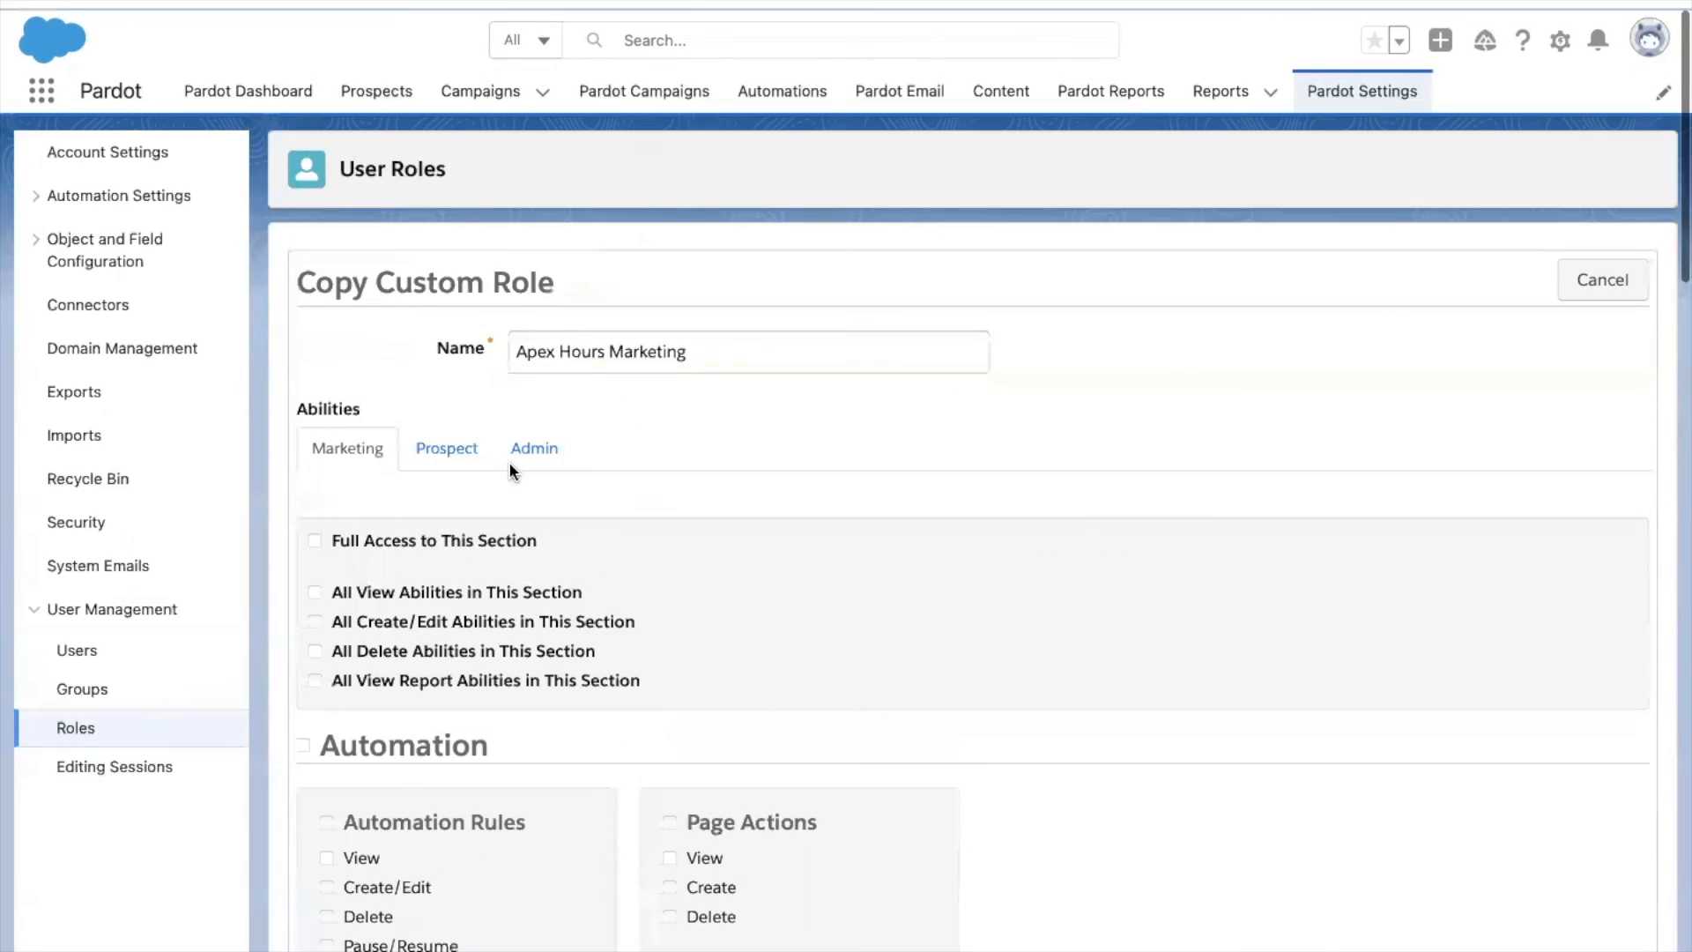
Uncheck Delete under Opportunities in the role's Prospect abilities.
{"action": "left_click", "coordinate": [449, 450]}
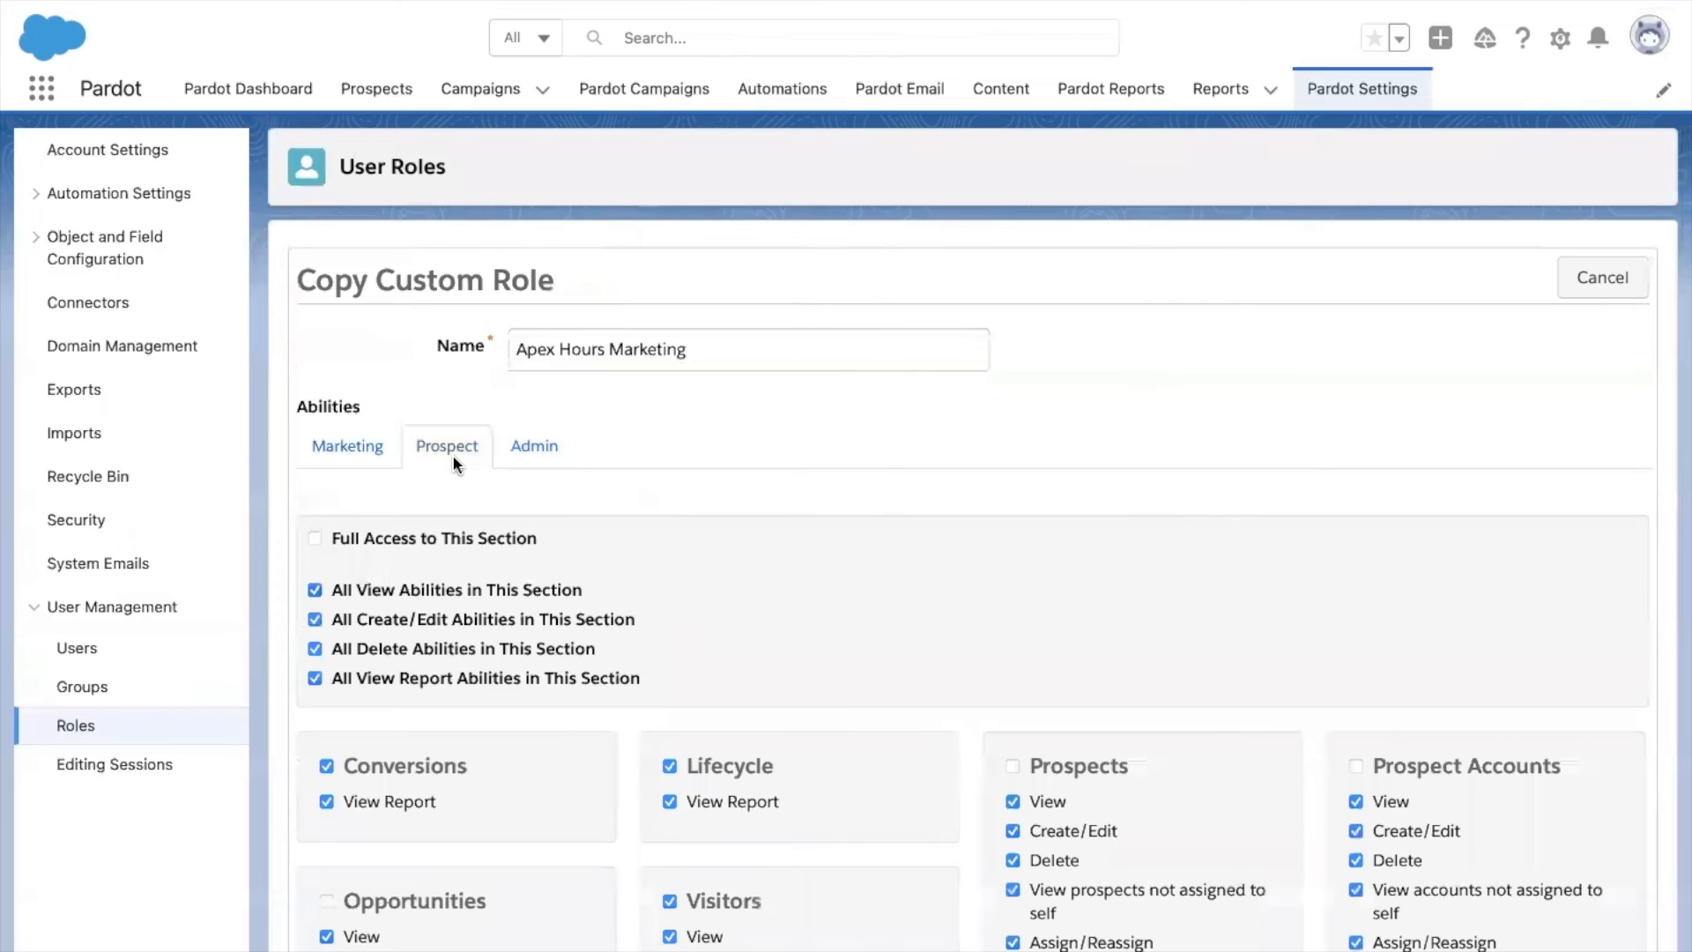
{"action": "scroll", "coordinate": [505, 577], "scroll_direction": "down", "scroll_amount": 5}
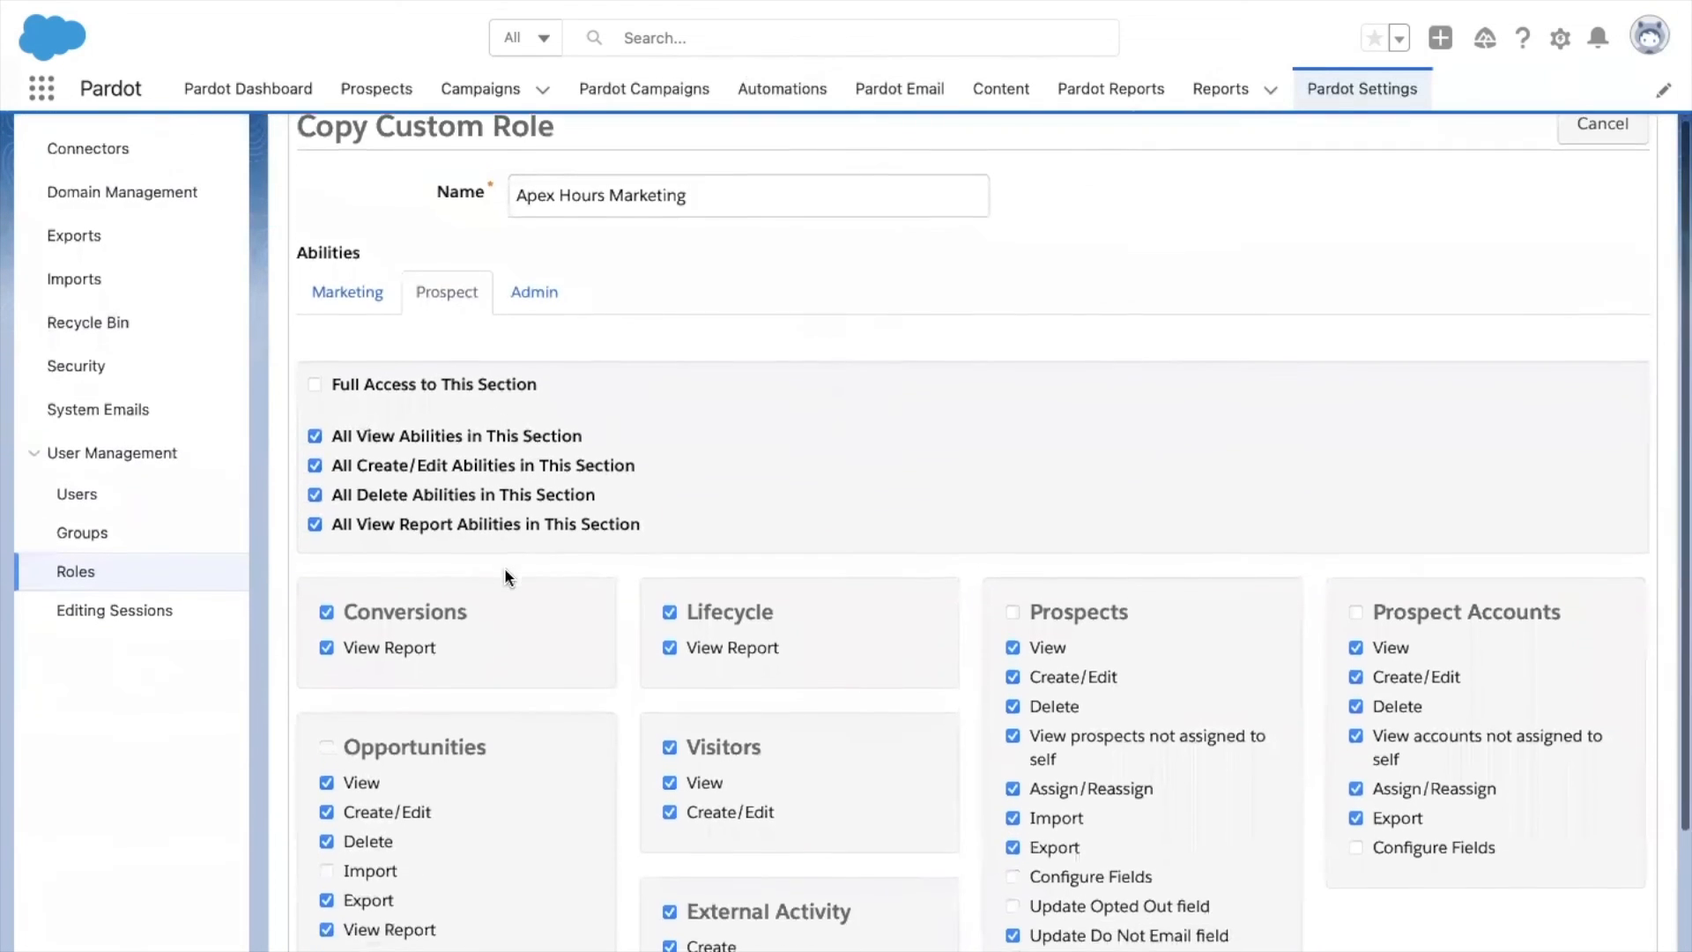
{"action": "scroll", "coordinate": [507, 579], "scroll_direction": "down", "scroll_amount": 2}
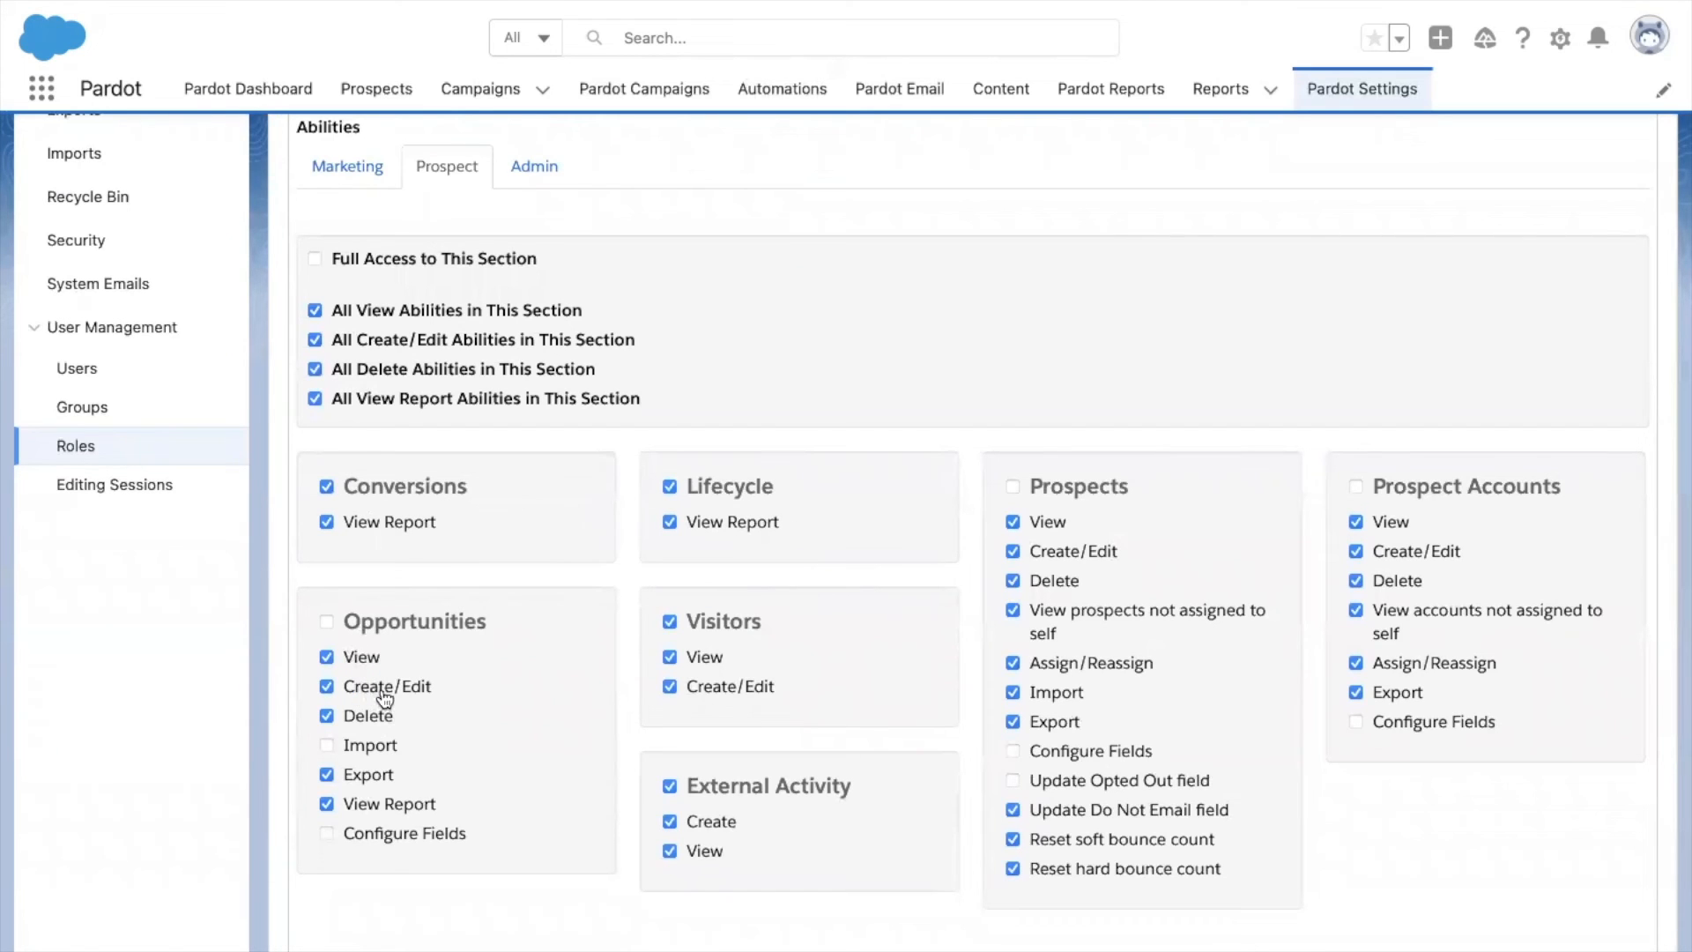
{"action": "left_click", "coordinate": [370, 719]}
{"action": "scroll", "coordinate": [524, 797], "scroll_direction": "down", "scroll_amount": 1}
{"action": "scroll", "coordinate": [523, 797], "scroll_direction": "up", "scroll_amount": 1}
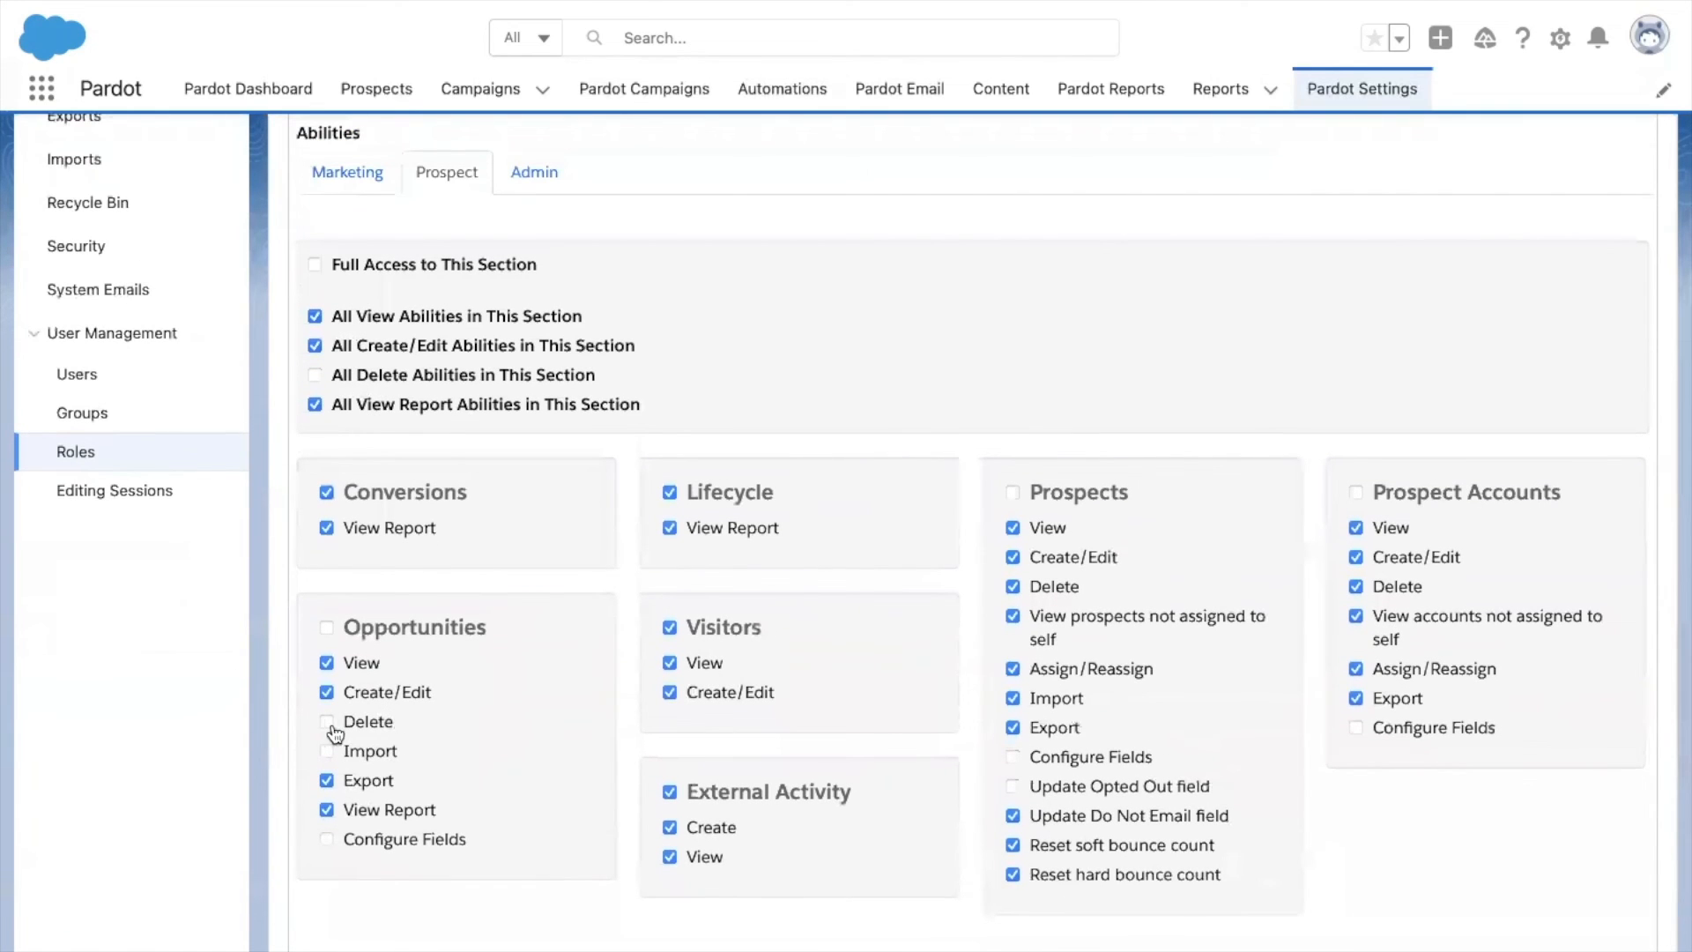
Review the role's Admin abilities, then return to the Marketing abilities.
{"action": "left_click", "coordinate": [518, 172]}
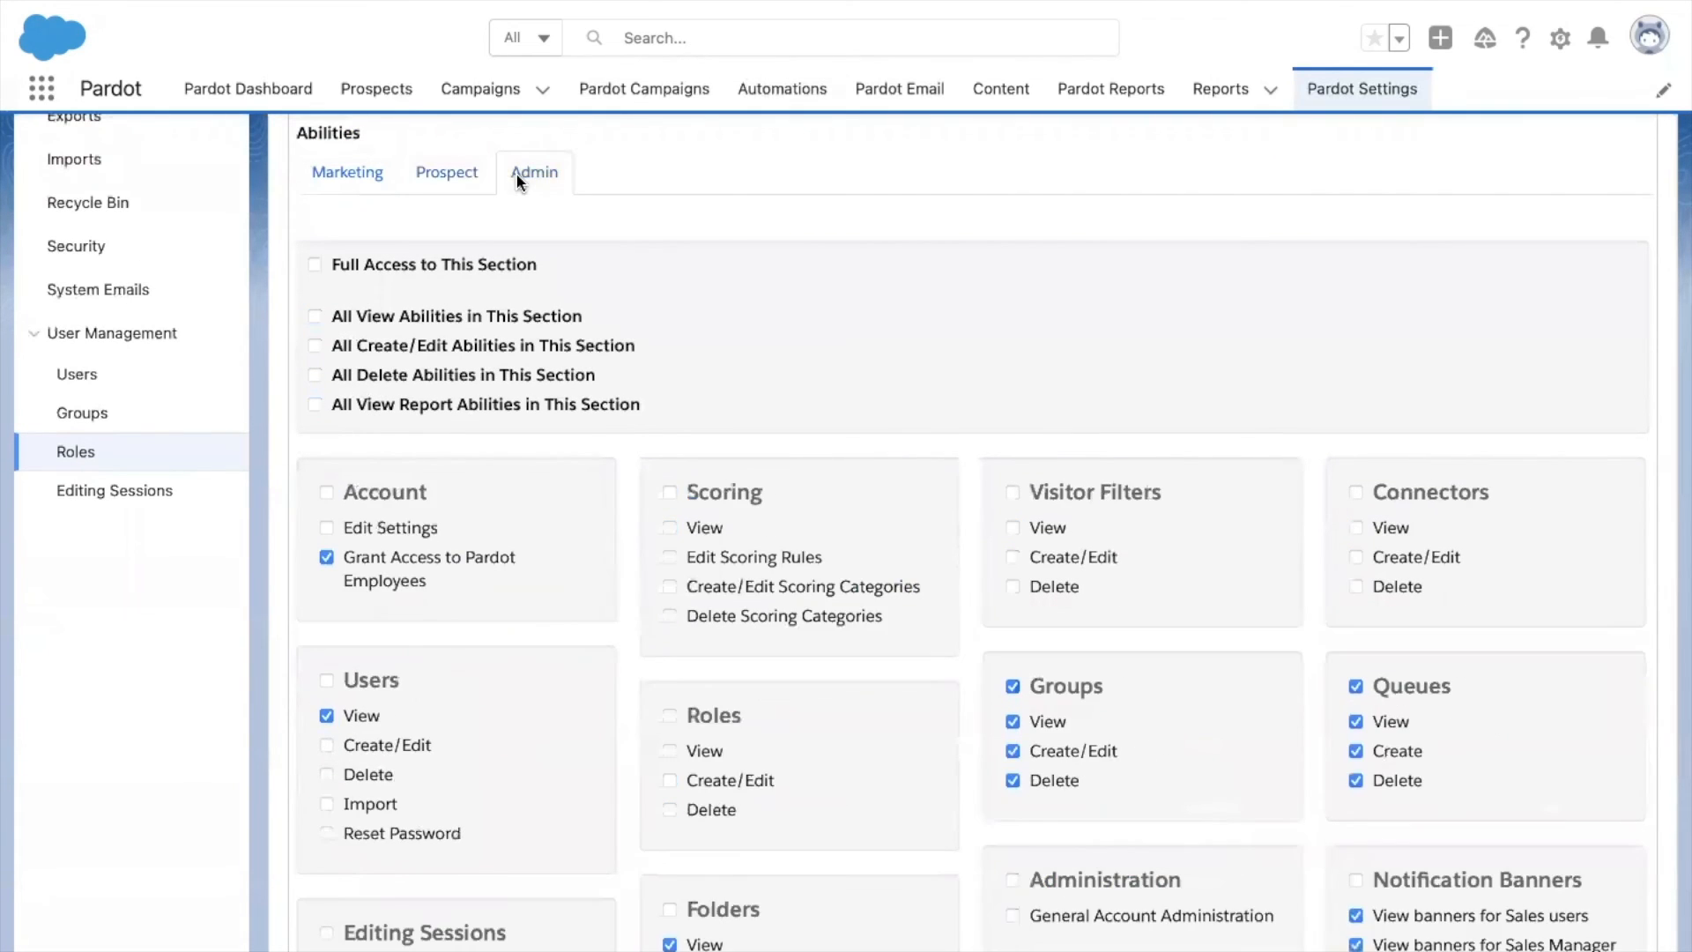
{"action": "scroll", "coordinate": [552, 665], "scroll_direction": "down", "scroll_amount": 1}
{"action": "scroll", "coordinate": [552, 664], "scroll_direction": "up", "scroll_amount": 2}
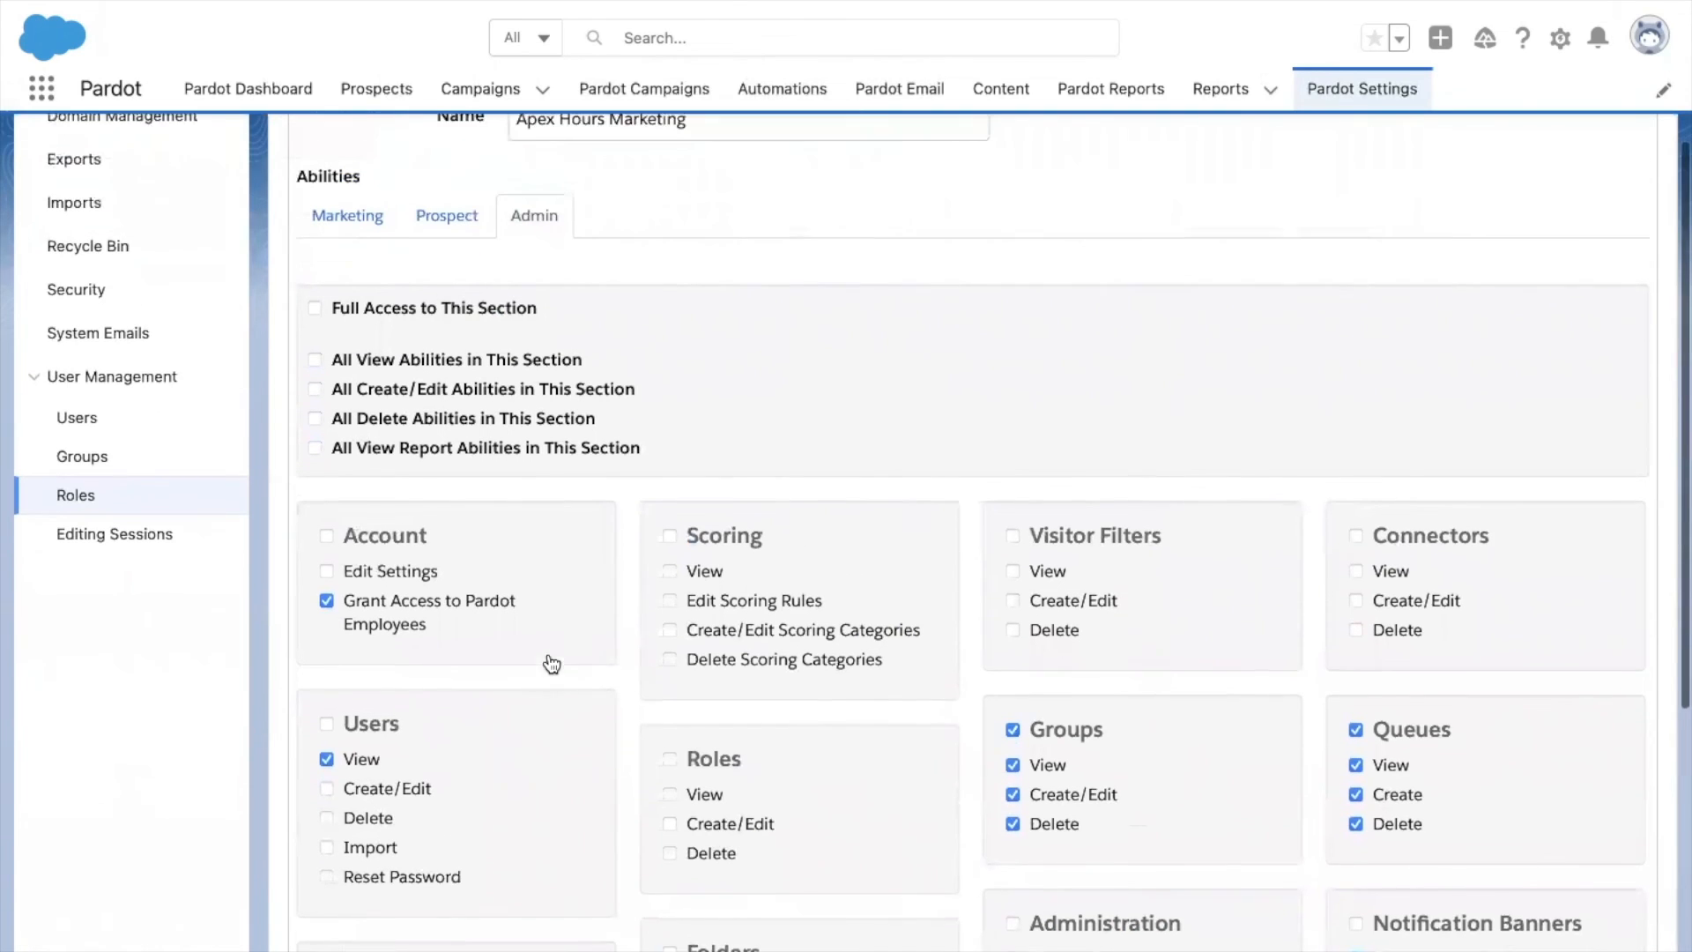
{"action": "scroll", "coordinate": [552, 664], "scroll_direction": "up", "scroll_amount": 1}
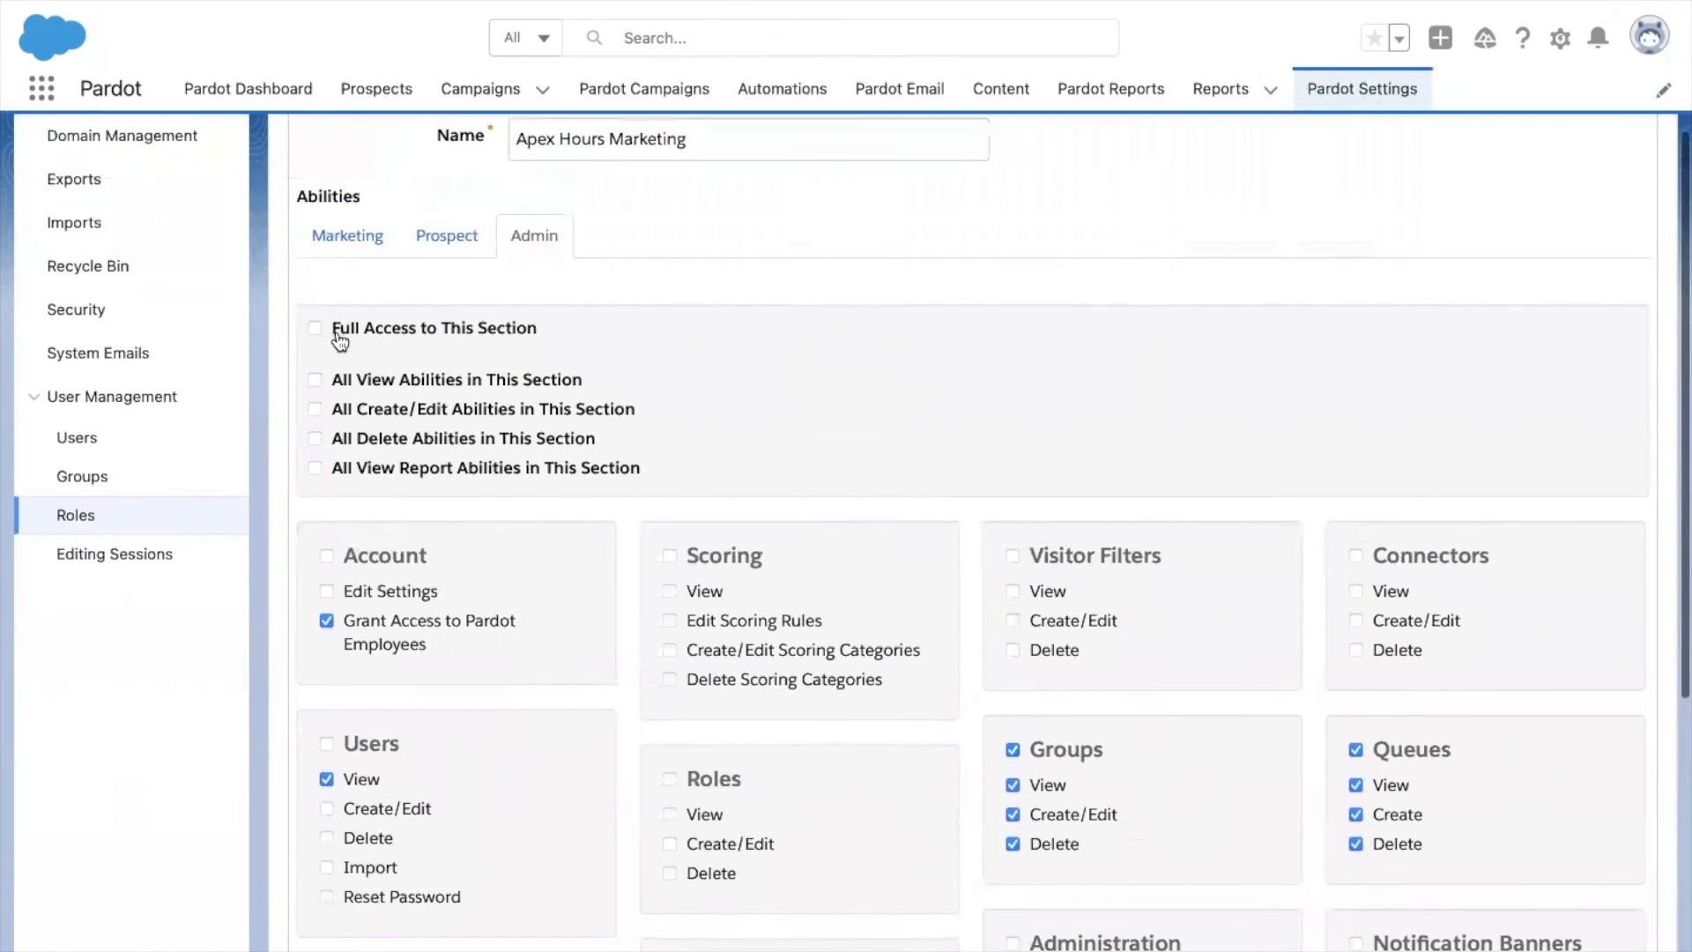
{"action": "left_click", "coordinate": [331, 263]}
{"action": "scroll", "coordinate": [573, 649], "scroll_direction": "down", "scroll_amount": 8}
{"action": "scroll", "coordinate": [577, 651], "scroll_direction": "down", "scroll_amount": 1}
Allow Emails View and Create/Edit, plus all Email Templates abilities including unassigned templates.
{"action": "left_click", "coordinate": [357, 529]}
{"action": "left_click", "coordinate": [381, 564]}
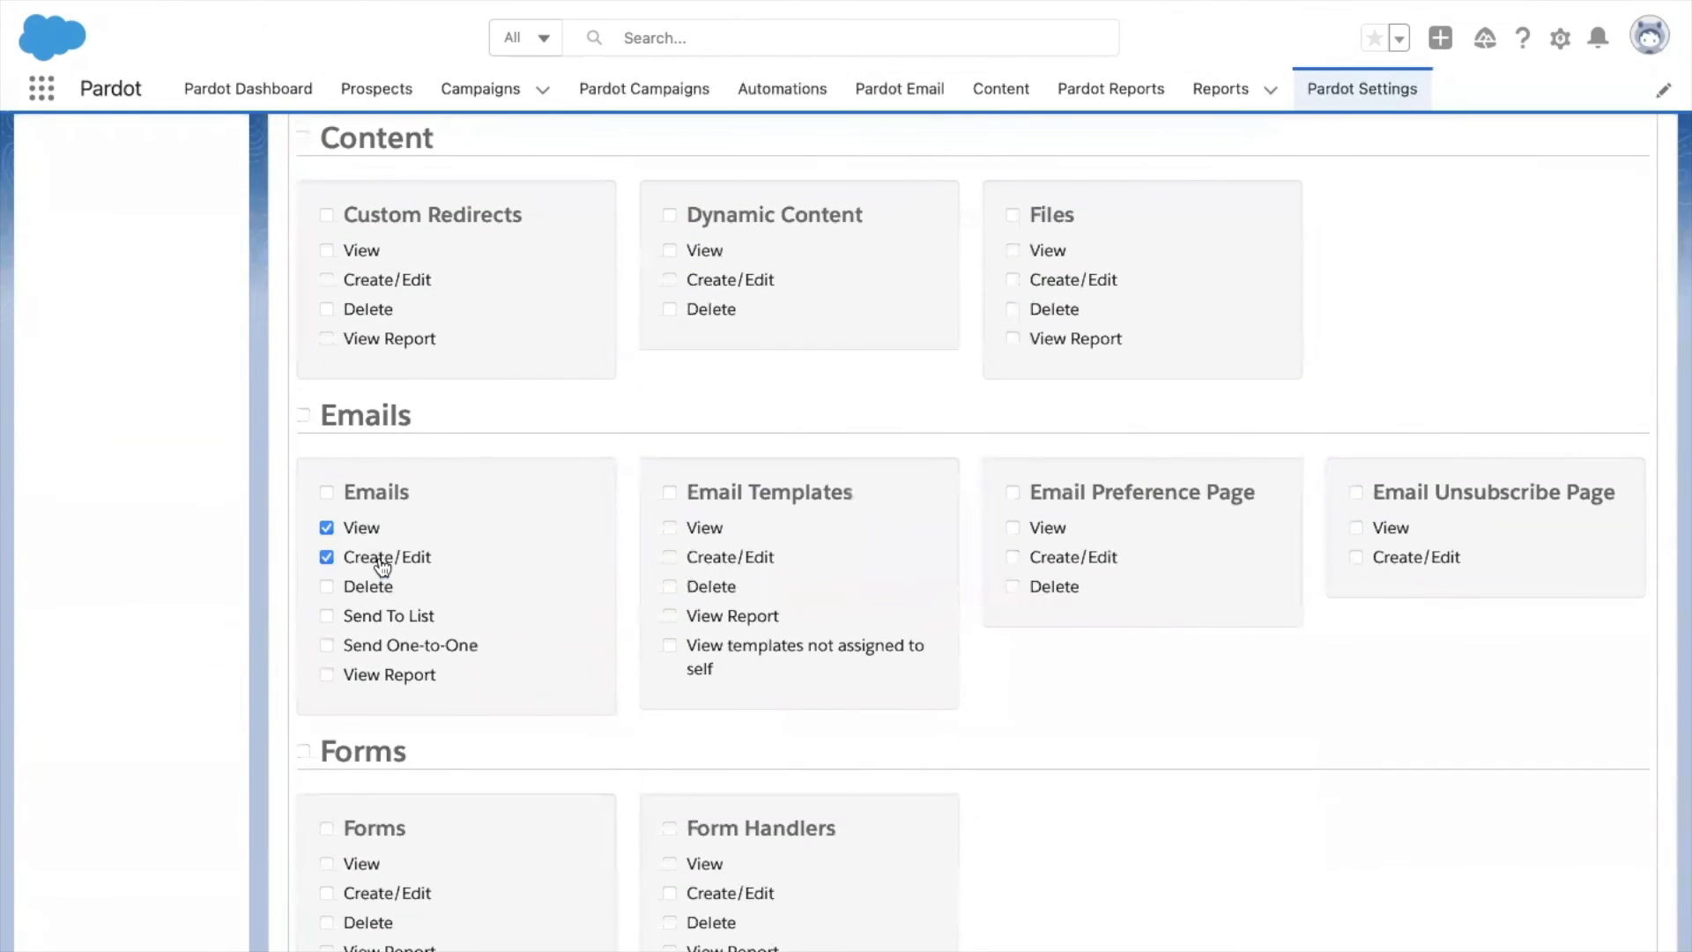
{"action": "left_click", "coordinate": [694, 531]}
{"action": "left_click", "coordinate": [709, 559]}
{"action": "left_click", "coordinate": [702, 591]}
{"action": "left_click", "coordinate": [703, 661]}
Grant full Files access and only View on the Email Unsubscribe Page.
{"action": "left_click", "coordinate": [1013, 216]}
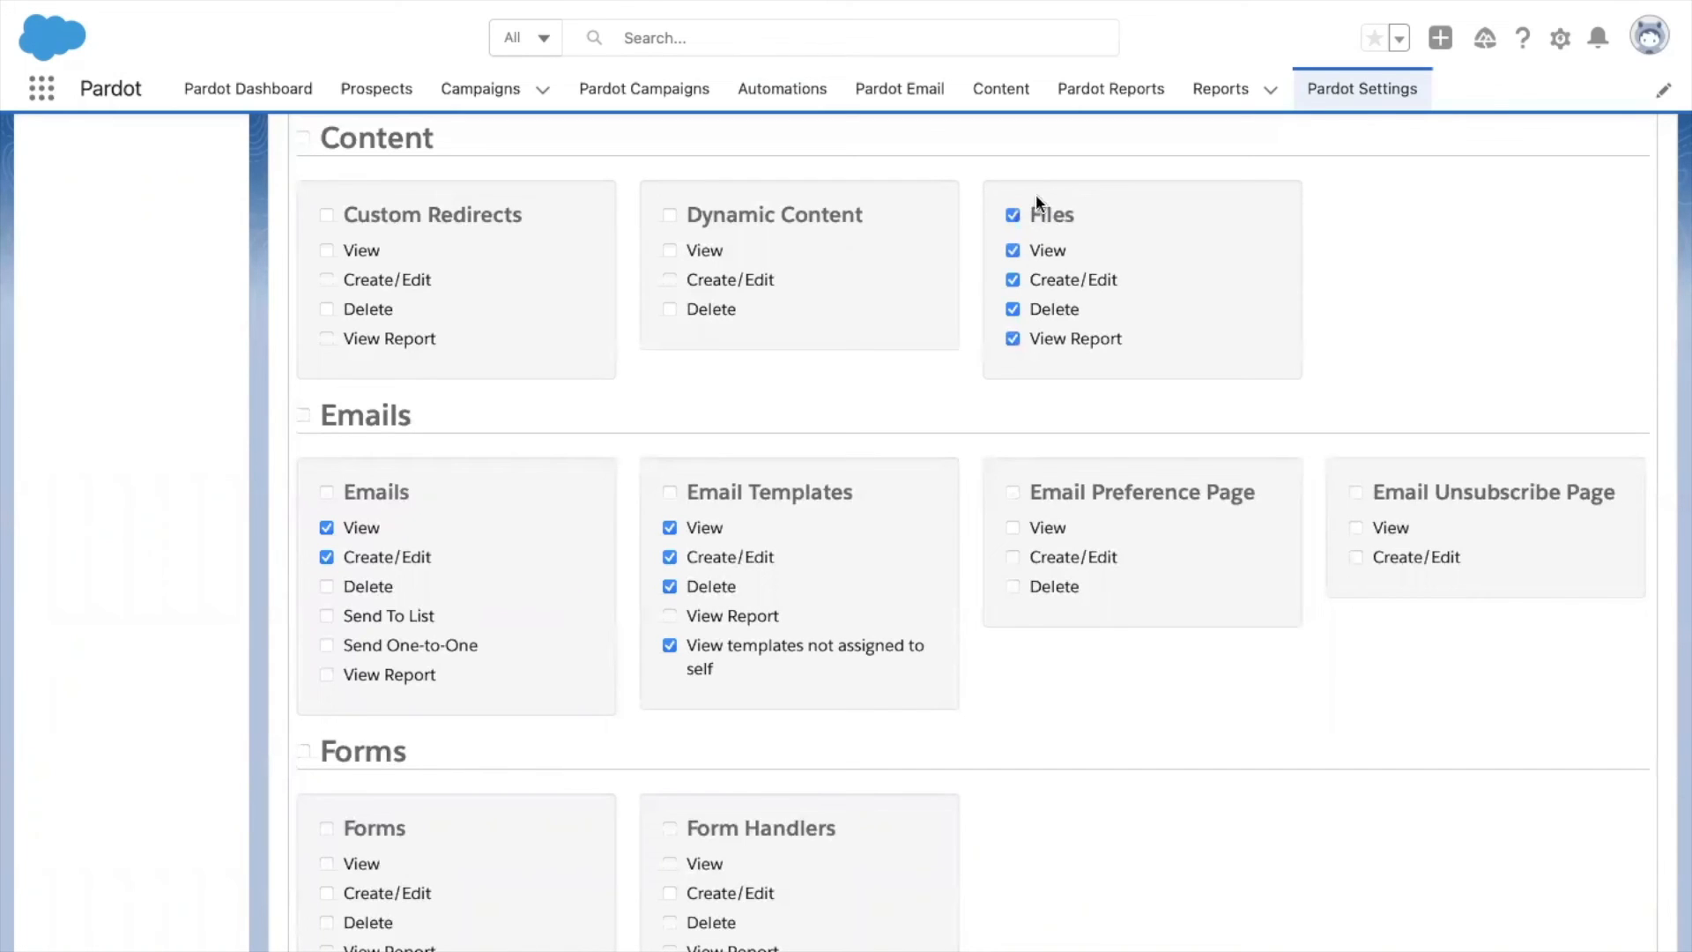
{"action": "left_click", "coordinate": [1356, 495]}
{"action": "left_click", "coordinate": [1357, 558]}
Save the Apex Hours Marketing custom role.
{"action": "scroll", "coordinate": [997, 633], "scroll_direction": "down", "scroll_amount": 3}
{"action": "scroll", "coordinate": [996, 636], "scroll_direction": "down", "scroll_amount": 7}
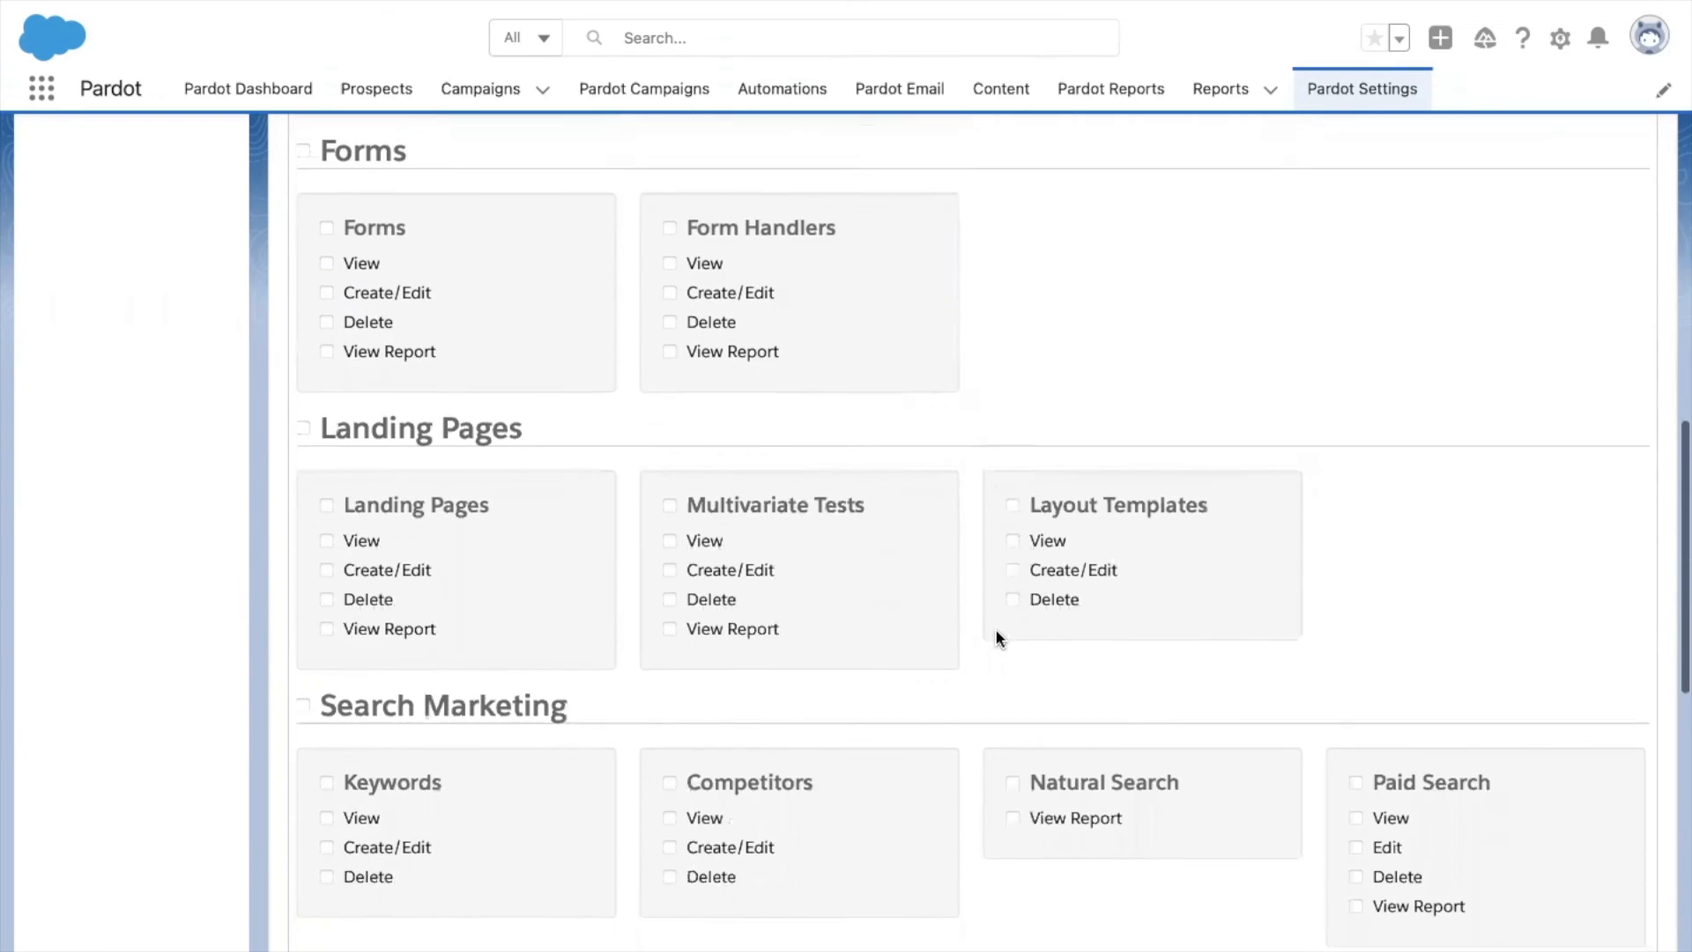
{"action": "scroll", "coordinate": [701, 661], "scroll_direction": "down", "scroll_amount": 6}
{"action": "scroll", "coordinate": [707, 661], "scroll_direction": "down", "scroll_amount": 2}
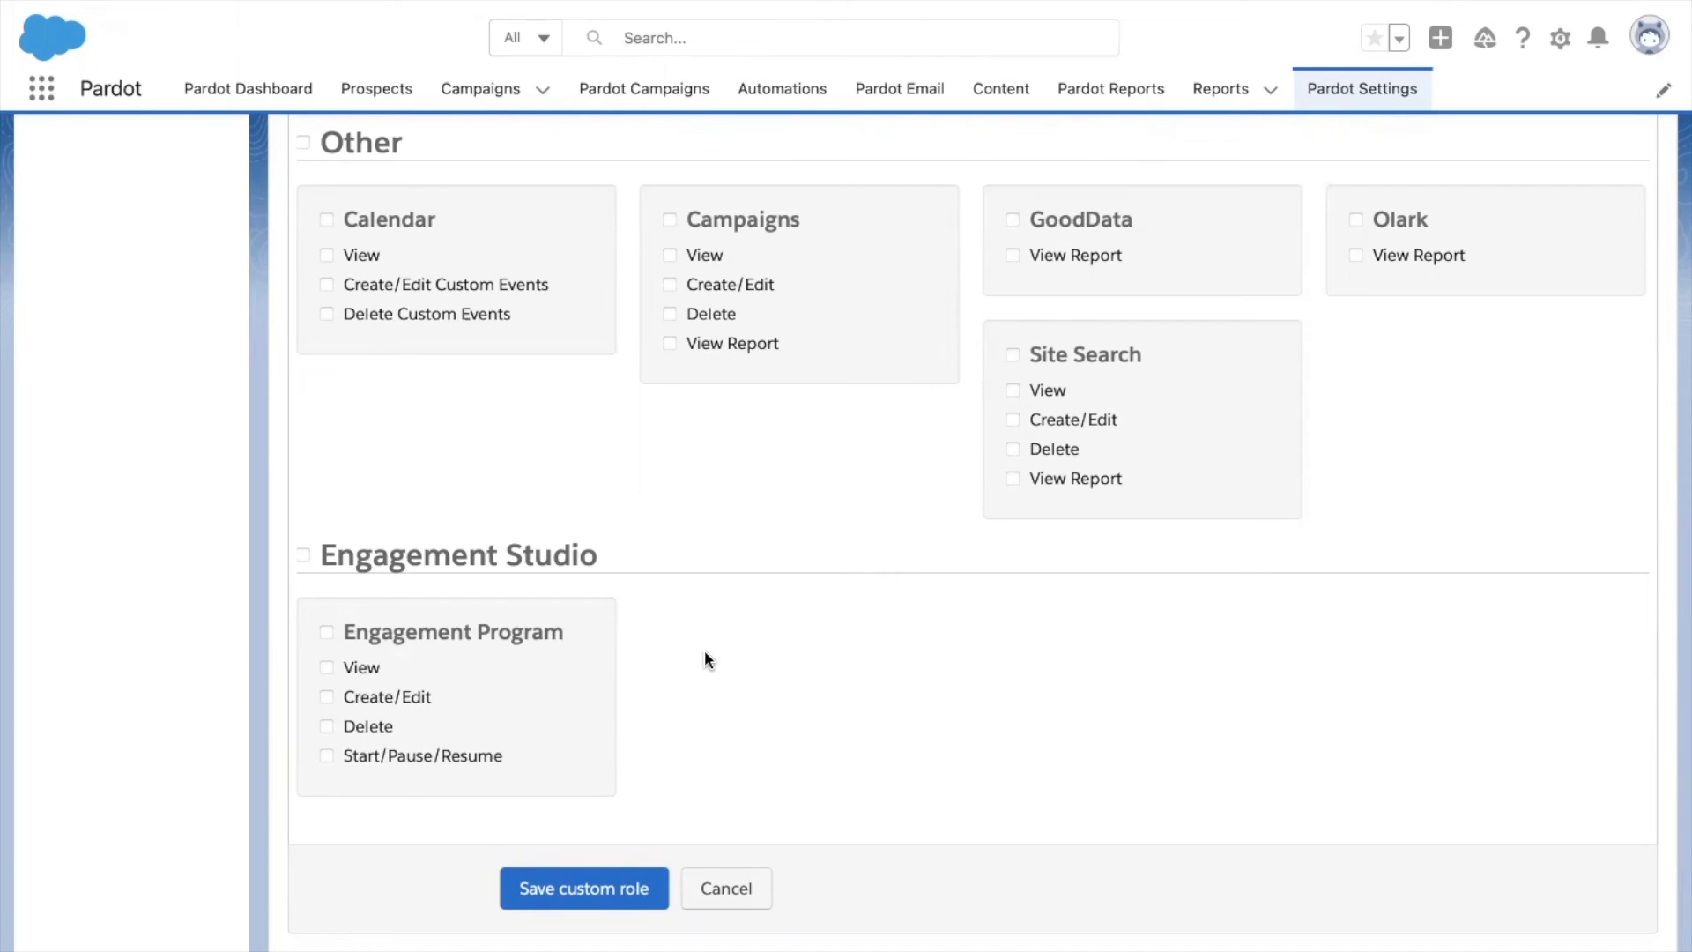
{"action": "left_click", "coordinate": [589, 884]}
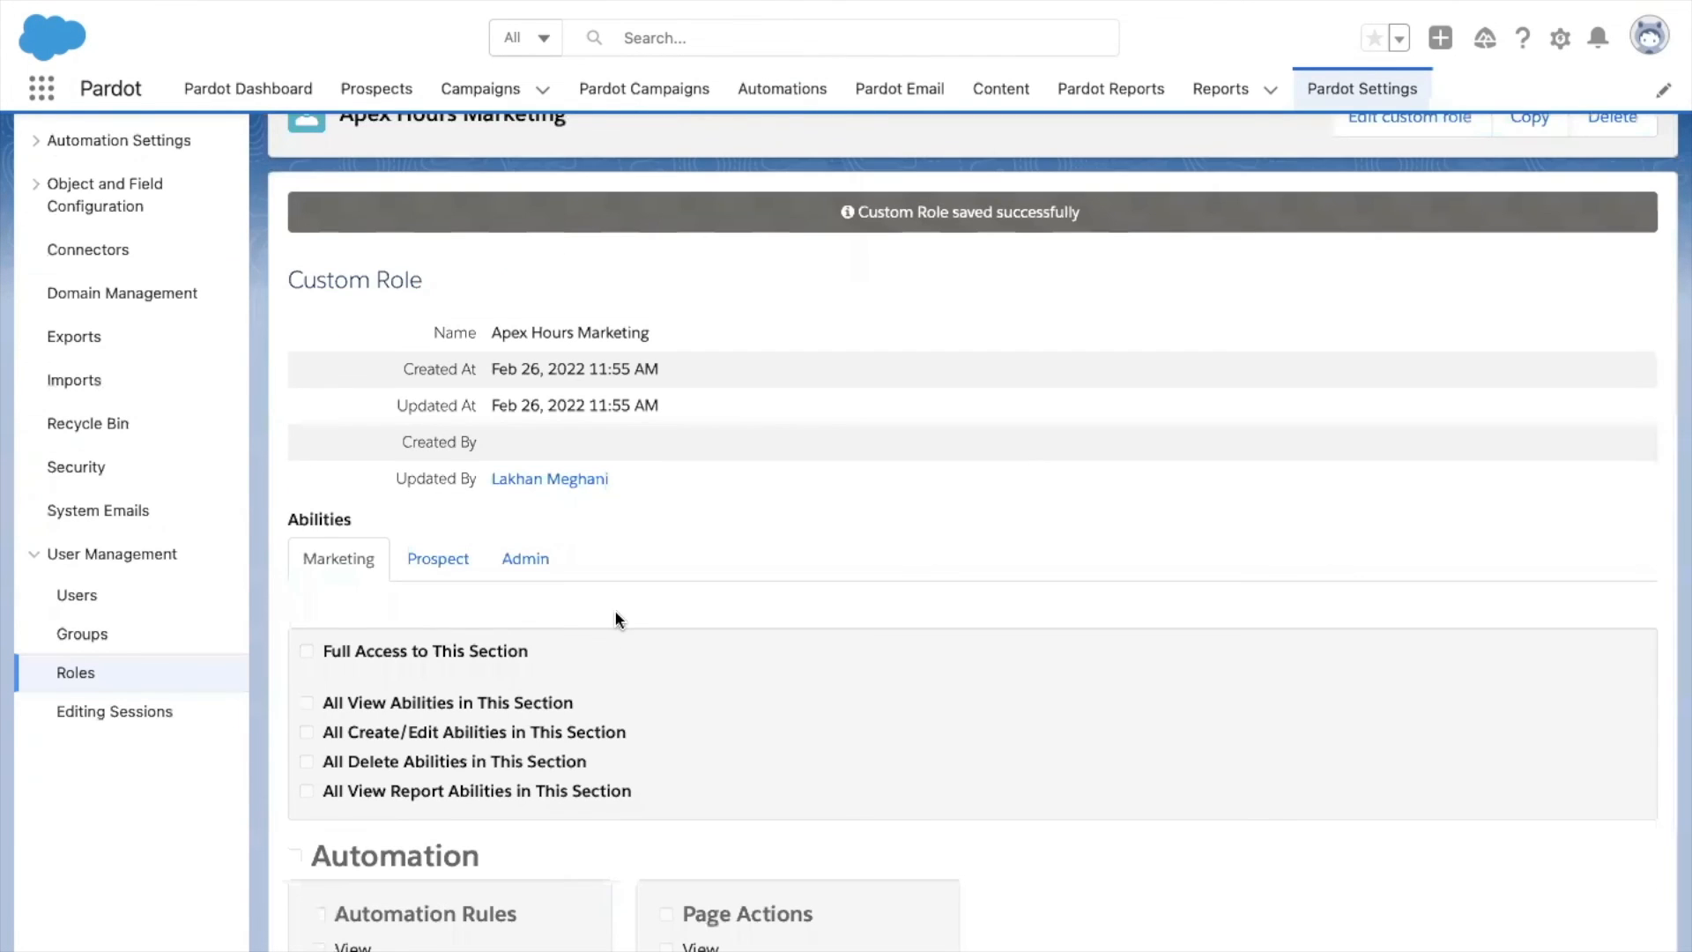
{"action": "scroll", "coordinate": [617, 620], "scroll_direction": "up", "scroll_amount": 1}
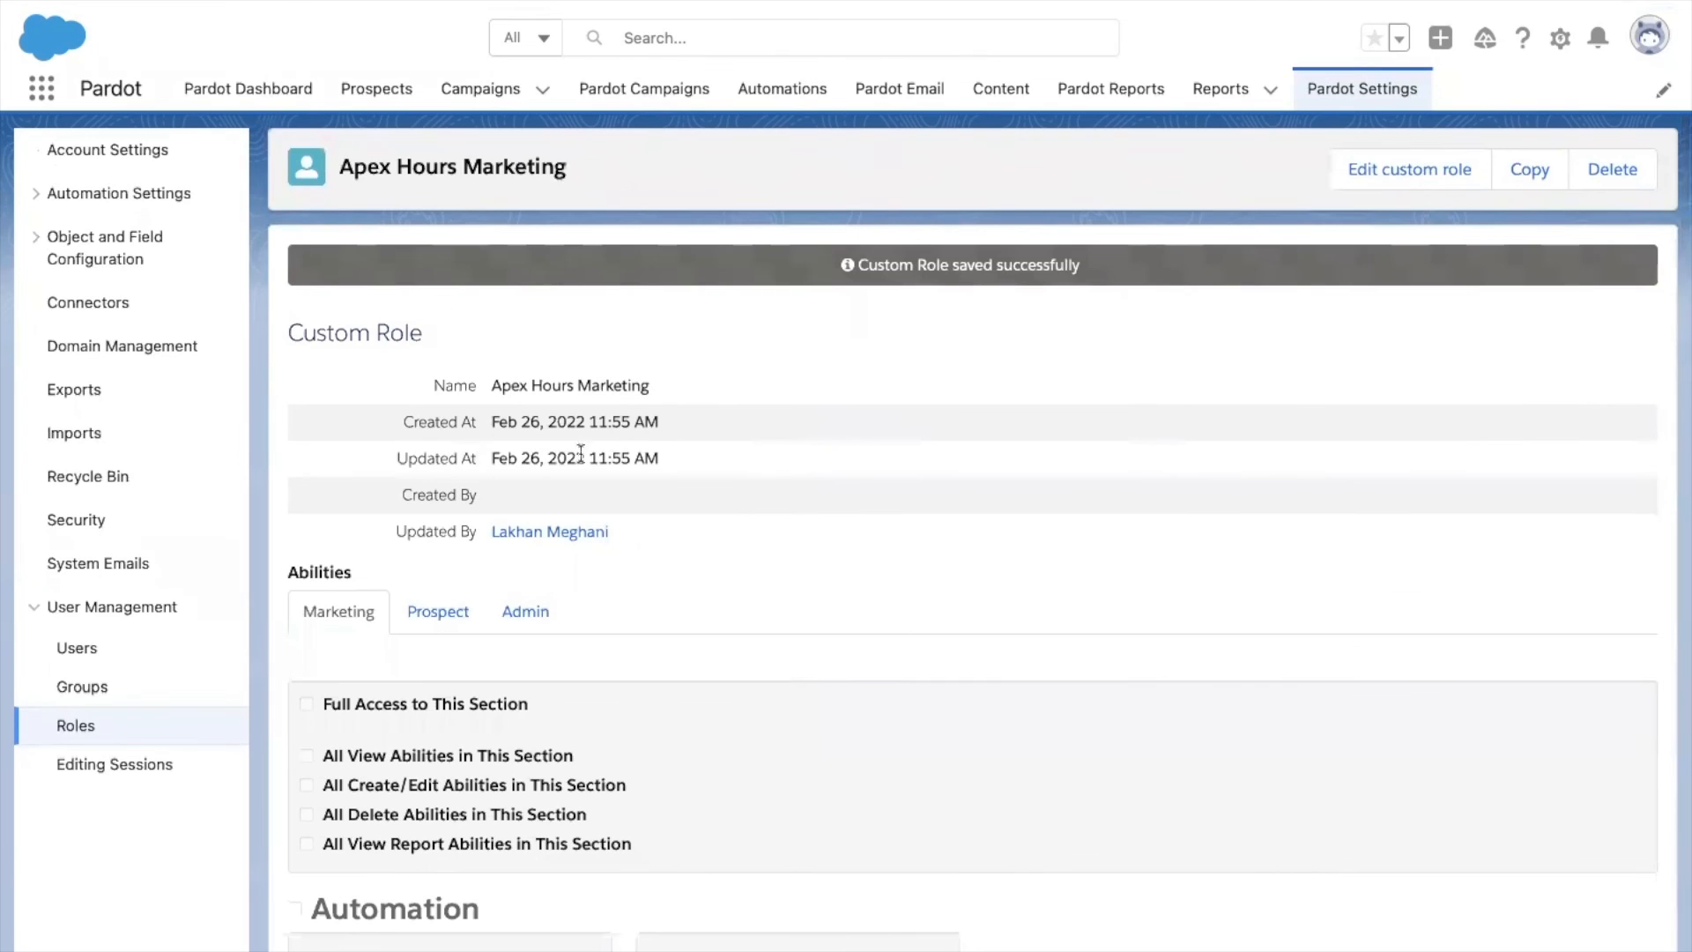
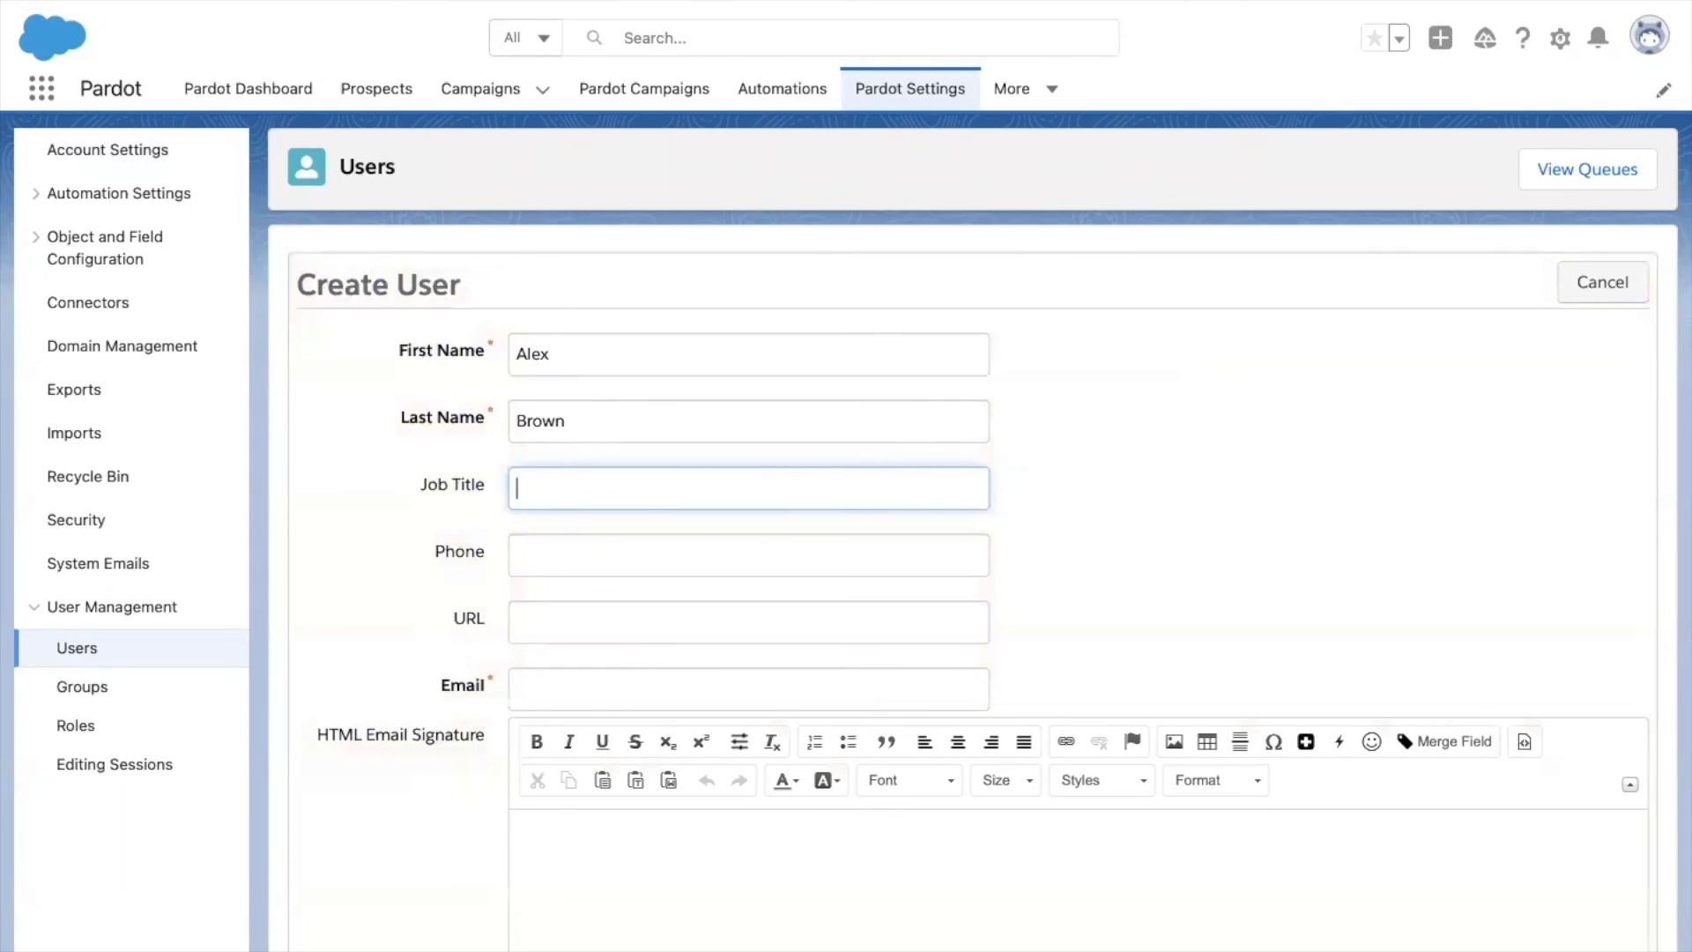
Fill in the new user's e-mail address in the Email field, correcting the typos.
{"action": "key", "text": "Tab"}
{"action": "key", "text": "Tab"}
{"action": "key", "text": "Tab"}
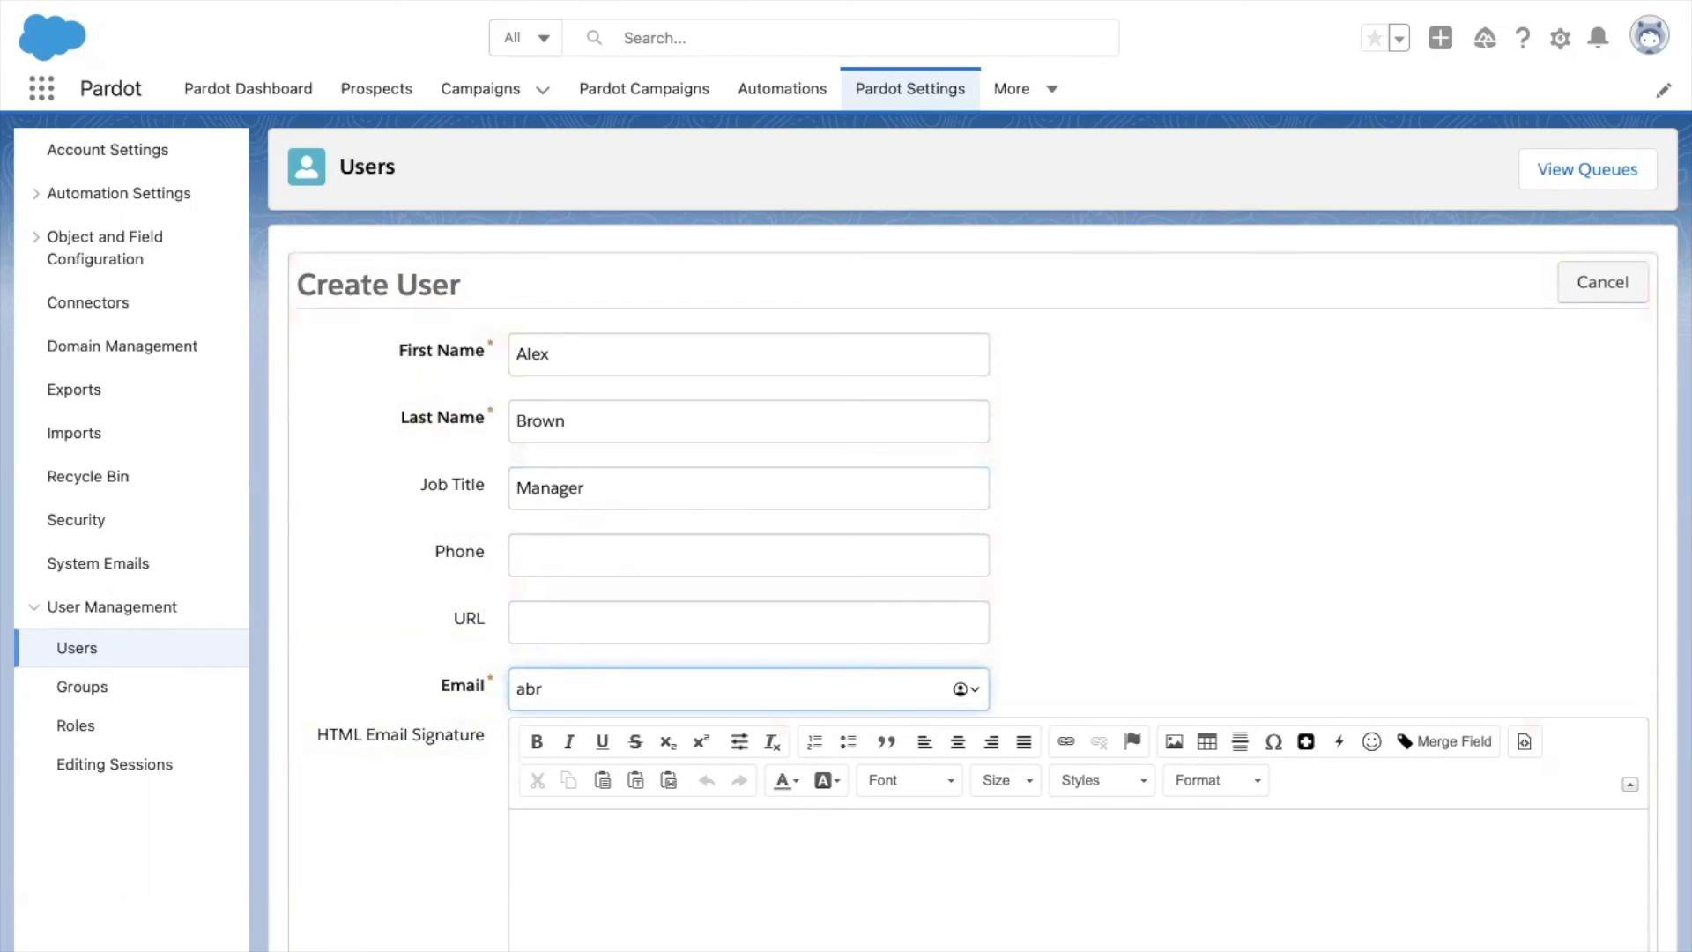
Set the CRM Username to the insightsintegration entry.
{"action": "scroll", "coordinate": [846, 476], "scroll_direction": "down", "scroll_amount": 2}
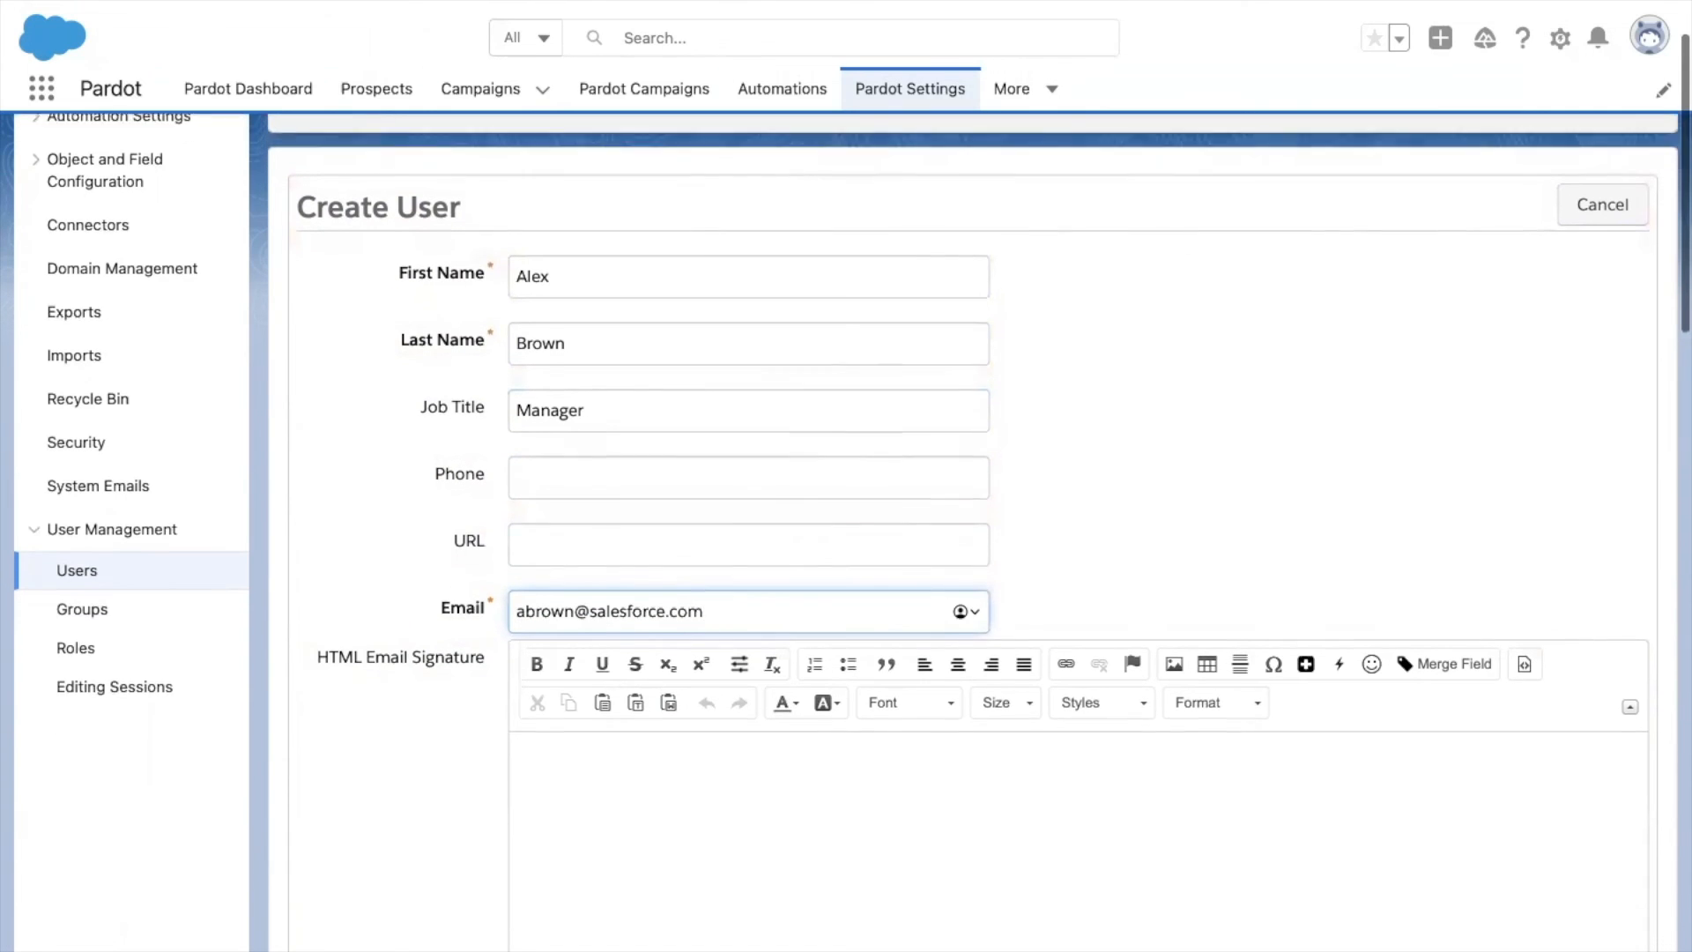
{"action": "scroll", "coordinate": [846, 529], "scroll_direction": "down", "scroll_amount": 1}
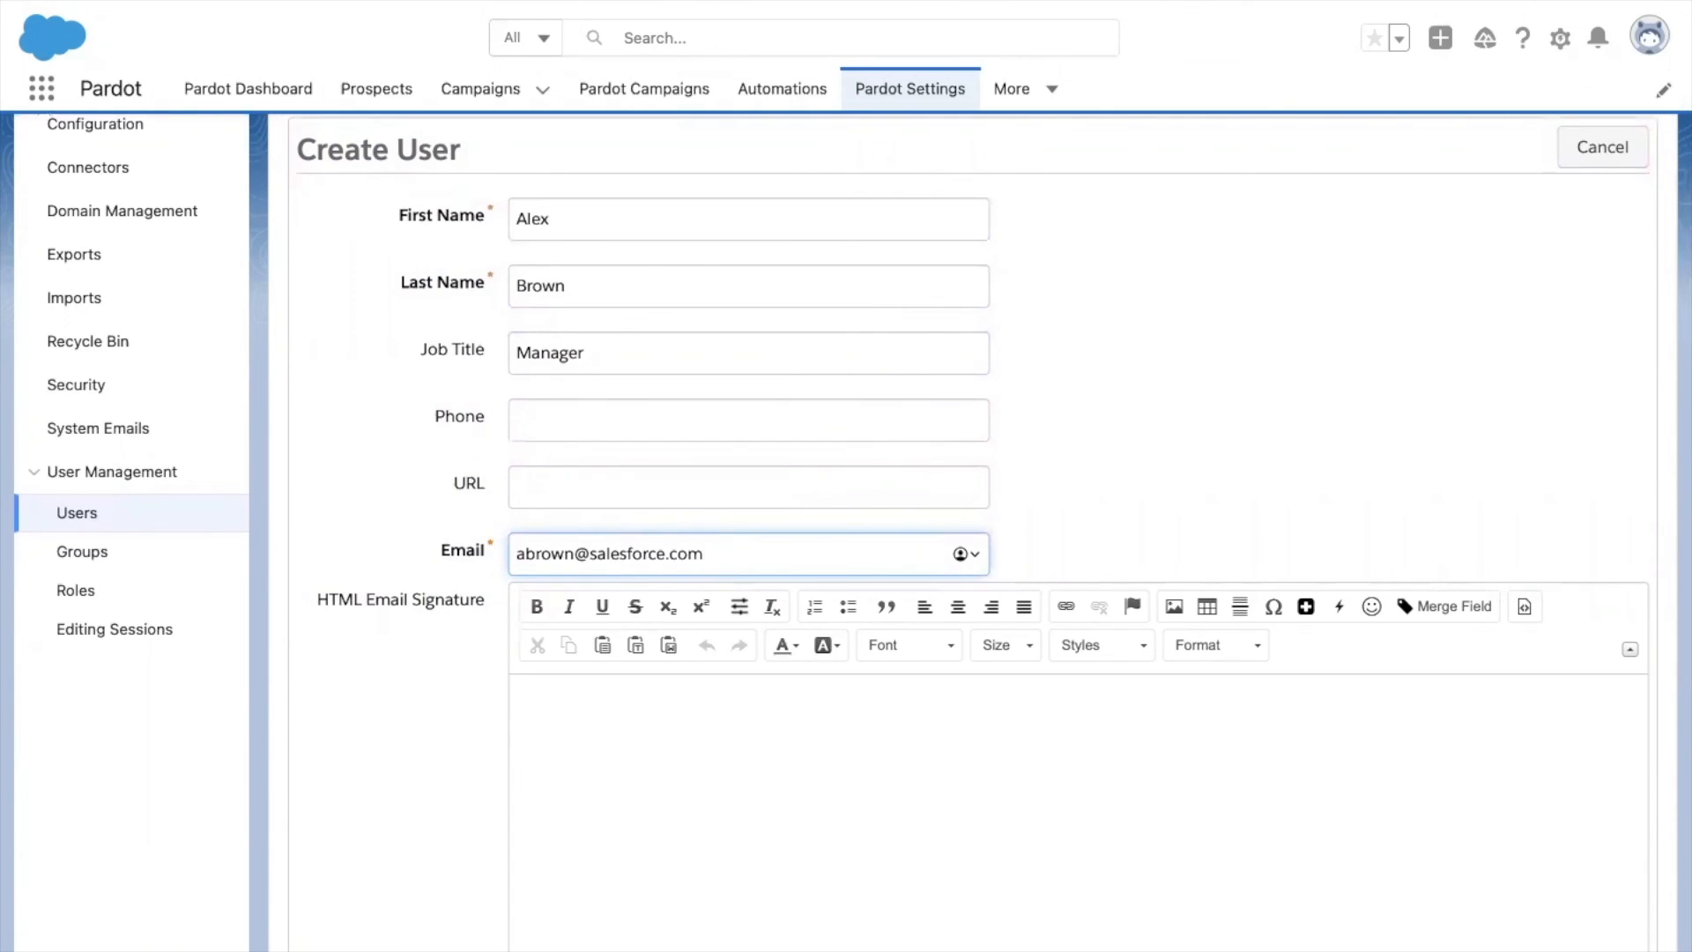
{"action": "scroll", "coordinate": [846, 528], "scroll_direction": "down", "scroll_amount": 5}
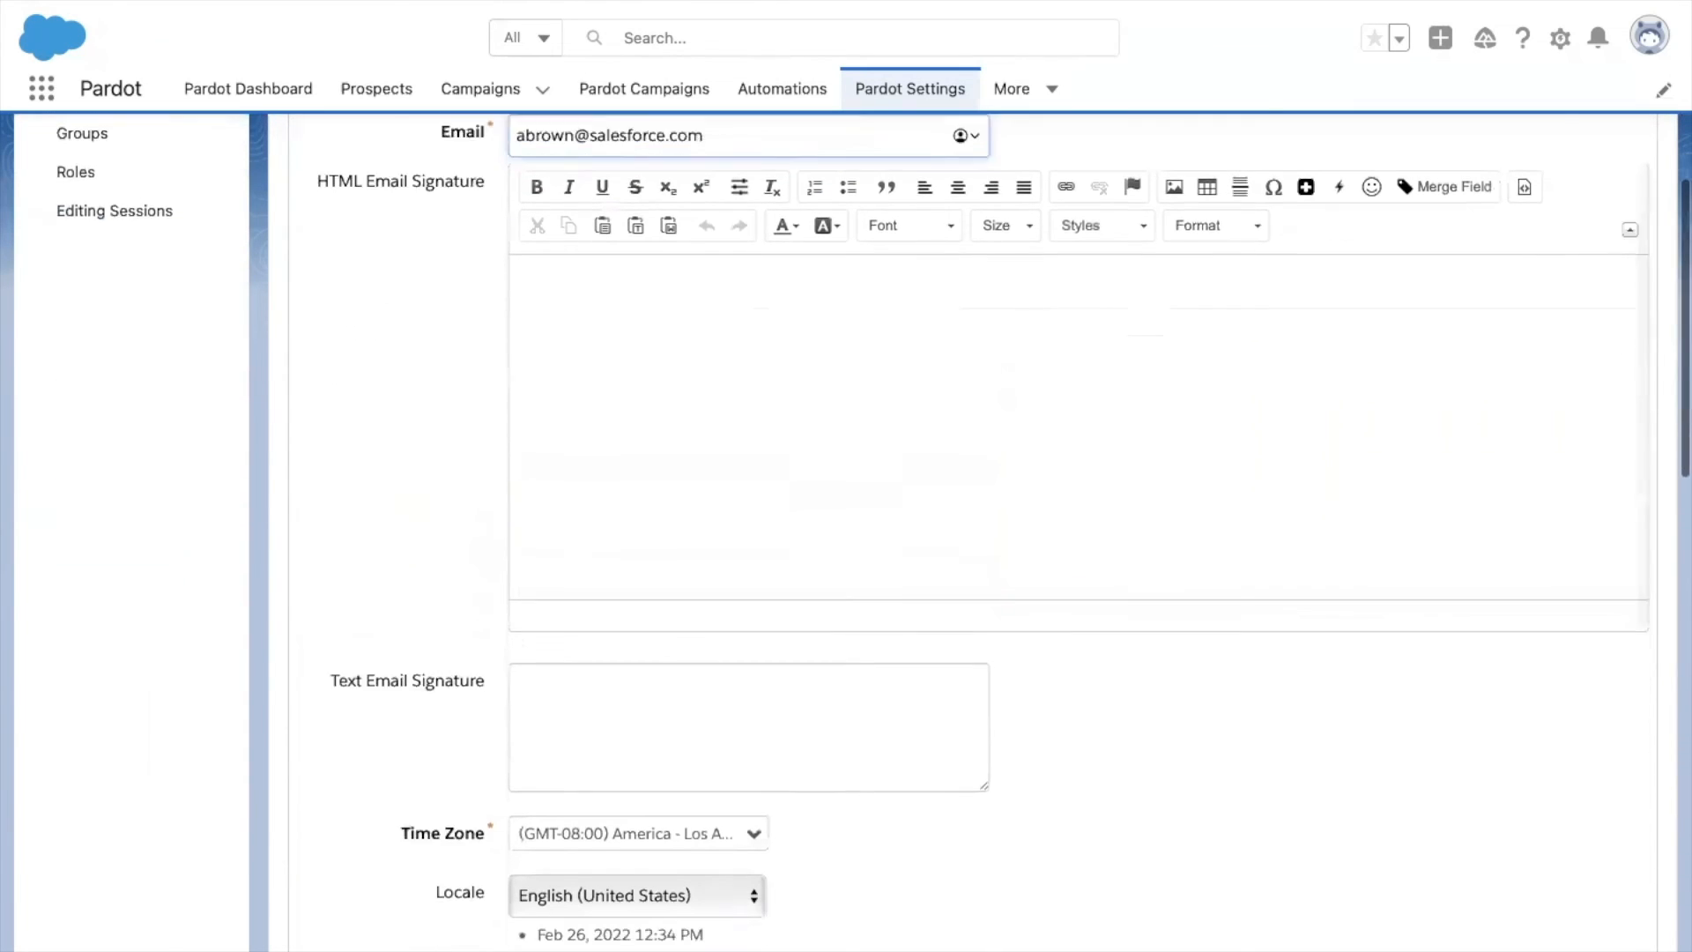
{"action": "scroll", "coordinate": [729, 342], "scroll_direction": "down", "scroll_amount": 2}
{"action": "scroll", "coordinate": [730, 342], "scroll_direction": "up", "scroll_amount": 4}
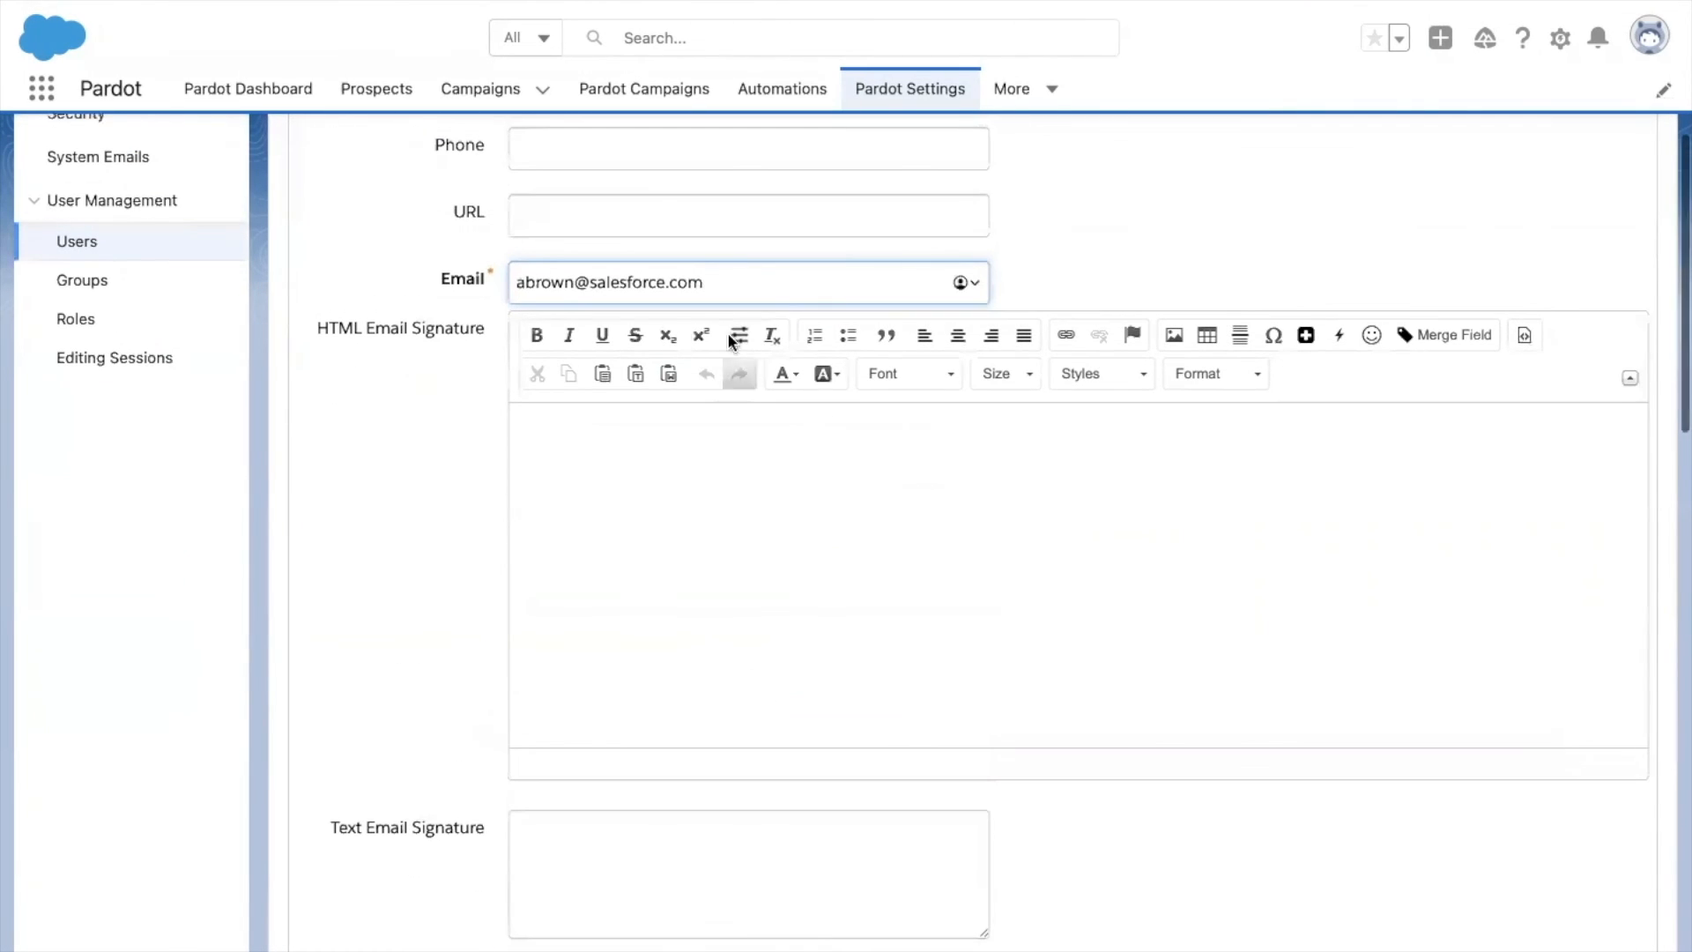
{"action": "scroll", "coordinate": [759, 408], "scroll_direction": "down", "scroll_amount": 4}
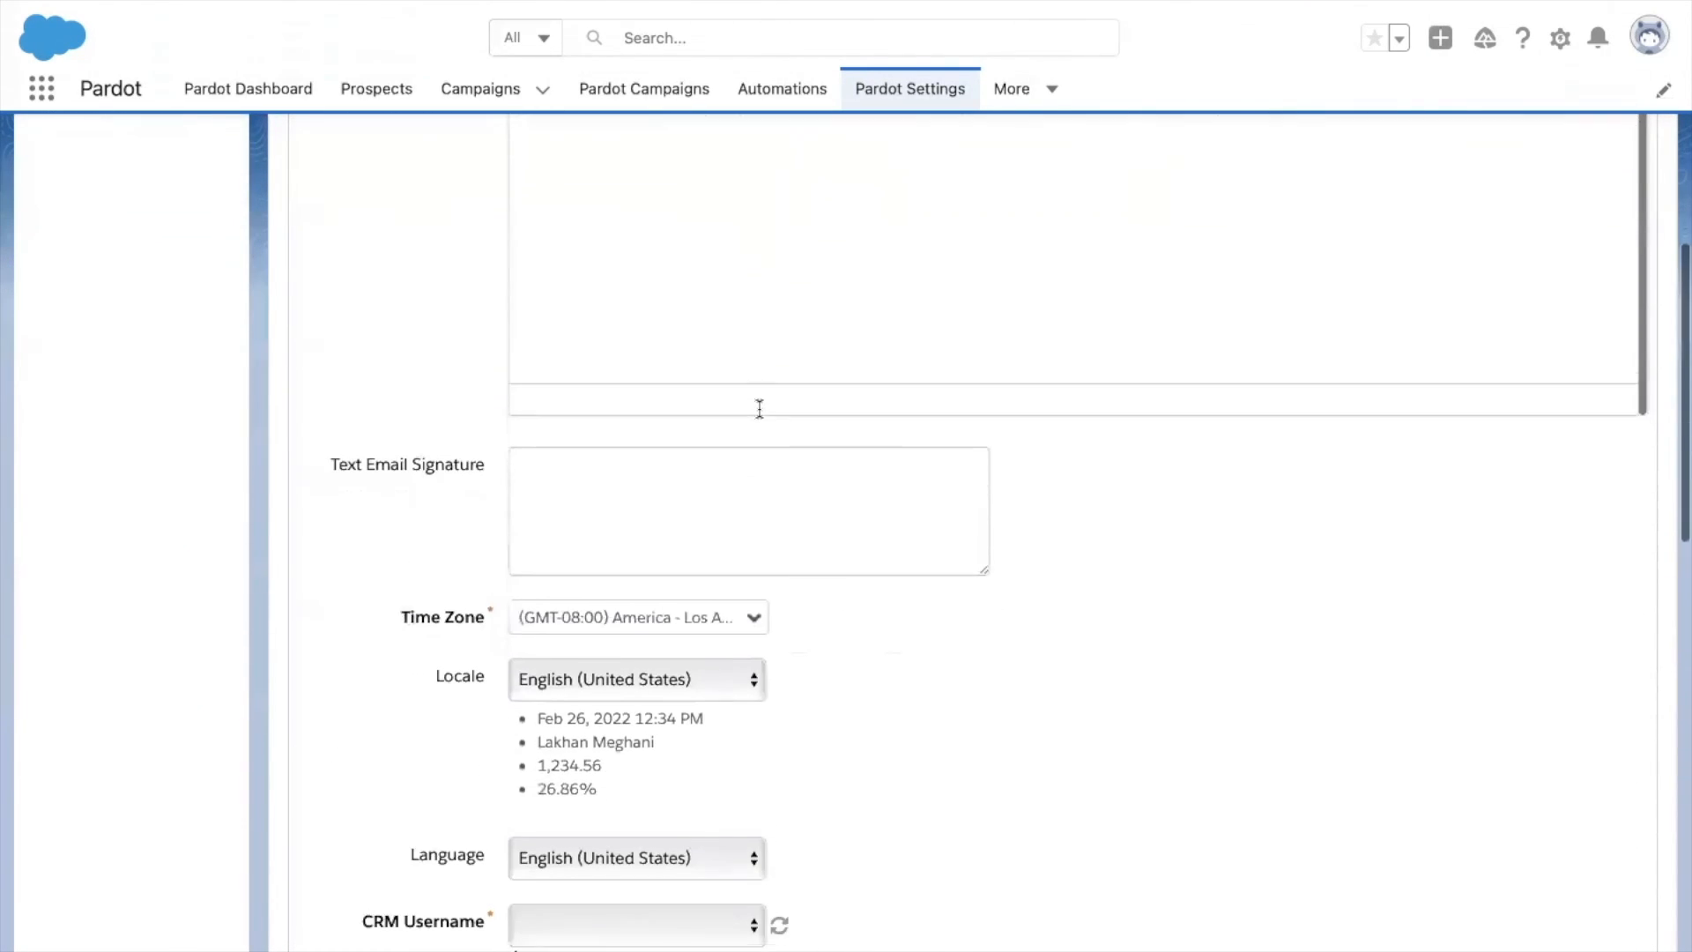
{"action": "scroll", "coordinate": [759, 408], "scroll_direction": "down", "scroll_amount": 1}
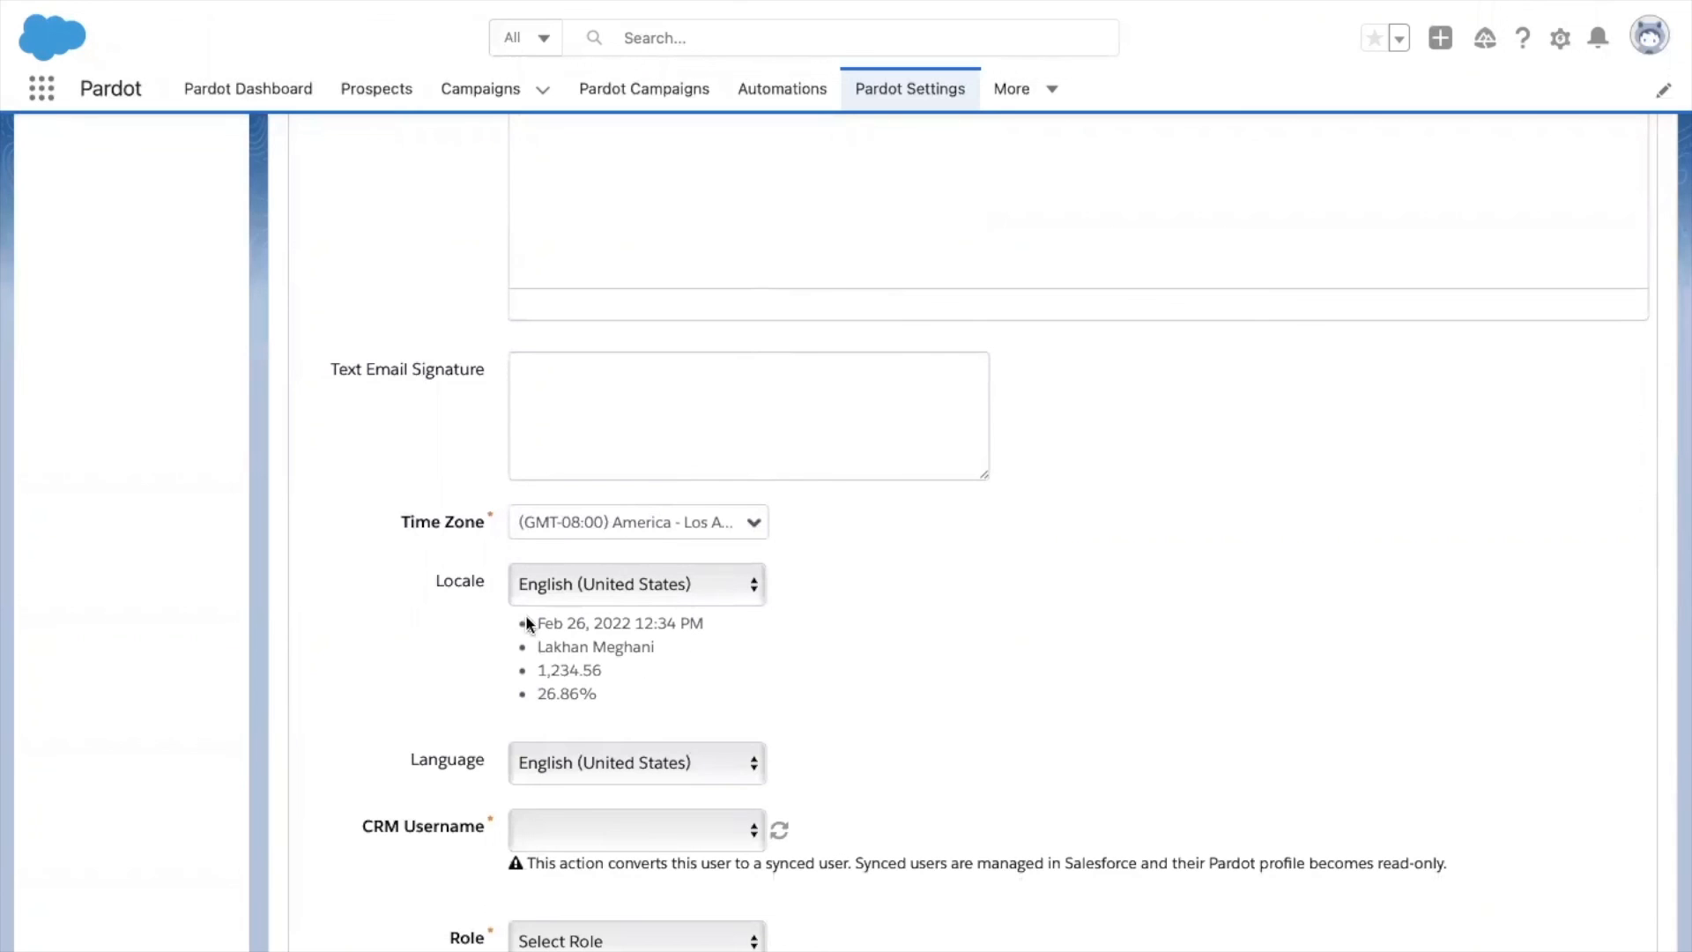
{"action": "scroll", "coordinate": [734, 610], "scroll_direction": "down", "scroll_amount": 1}
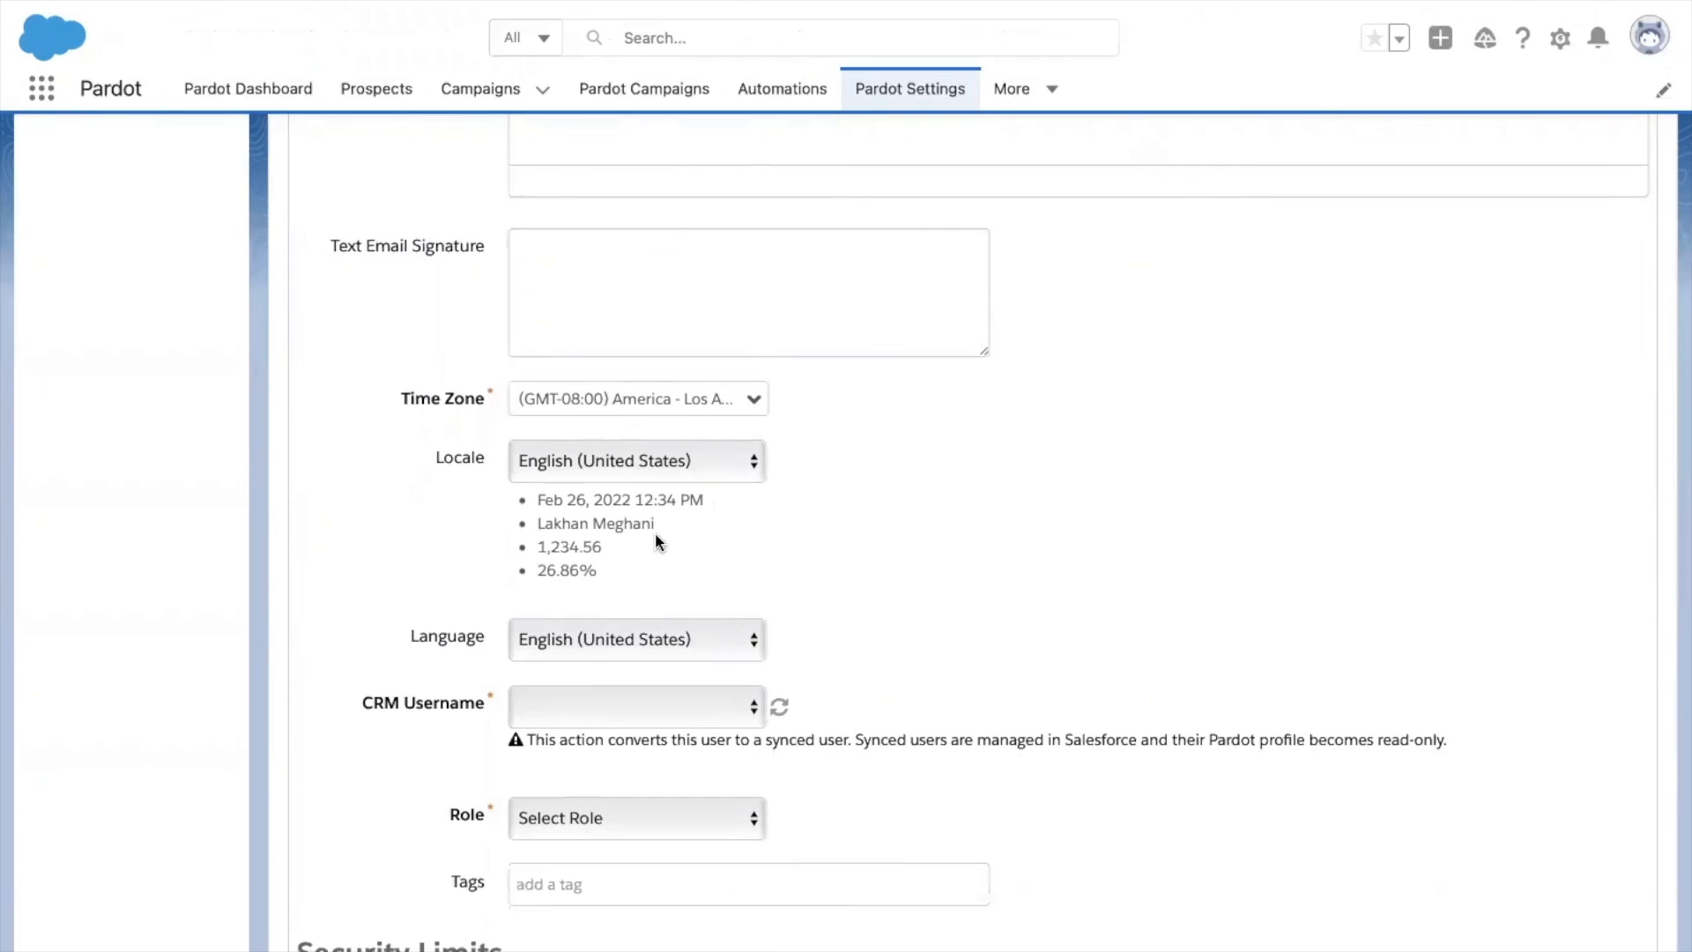
{"action": "left_click", "coordinate": [683, 705]}
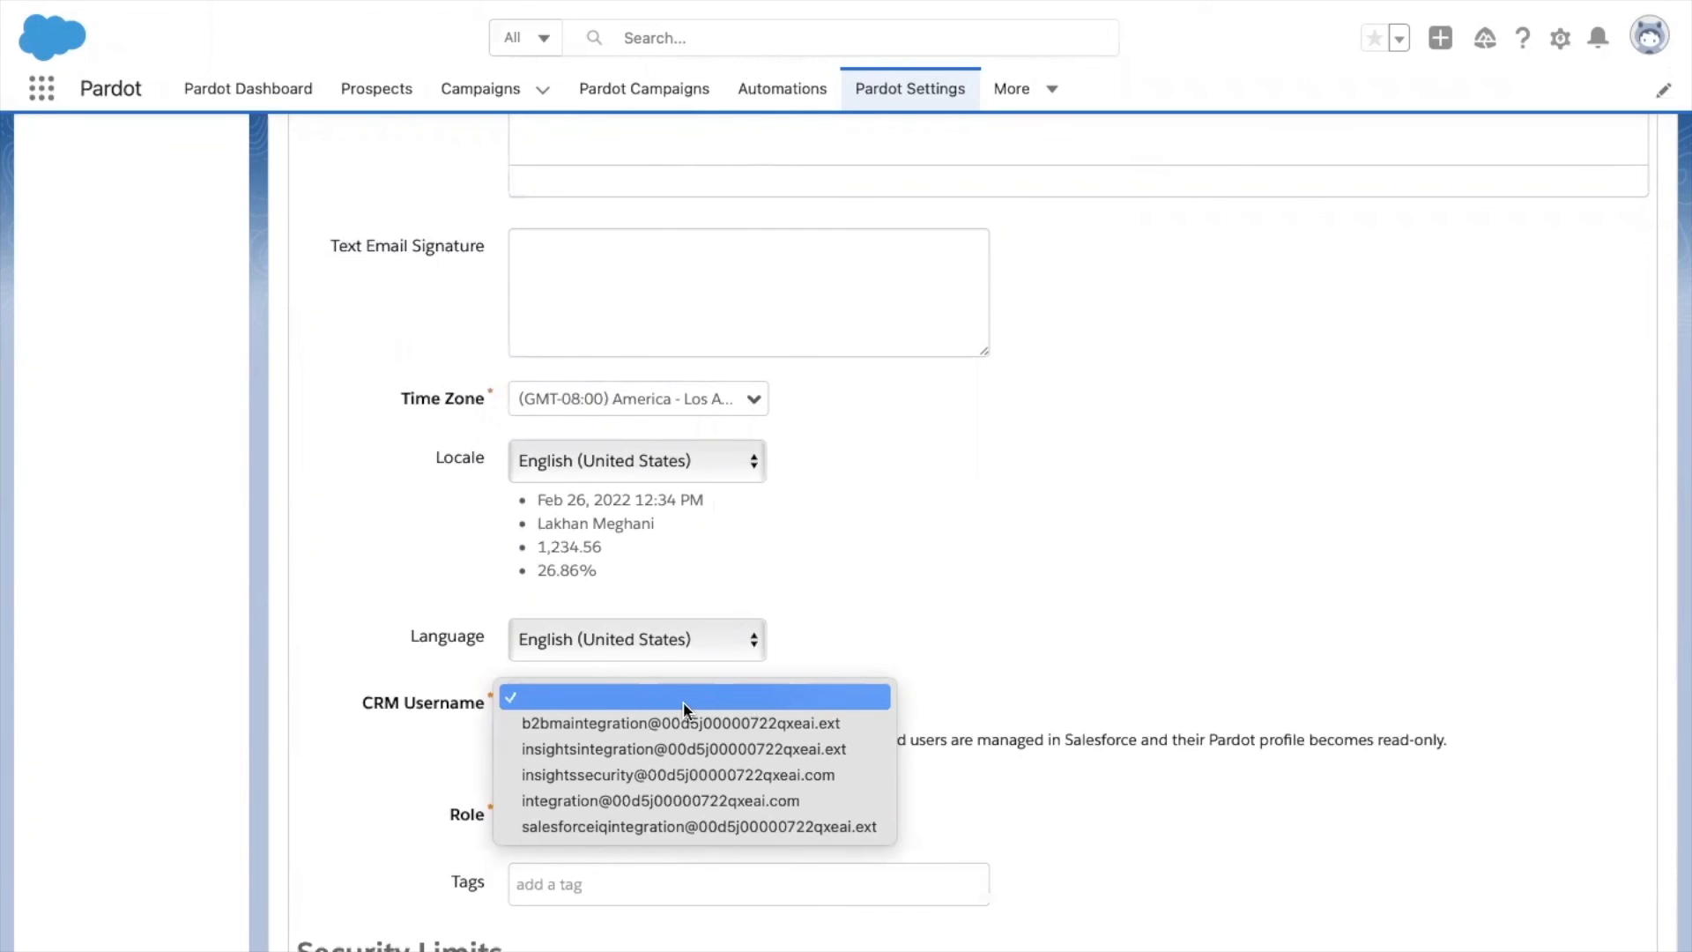
{"action": "left_click", "coordinate": [679, 748]}
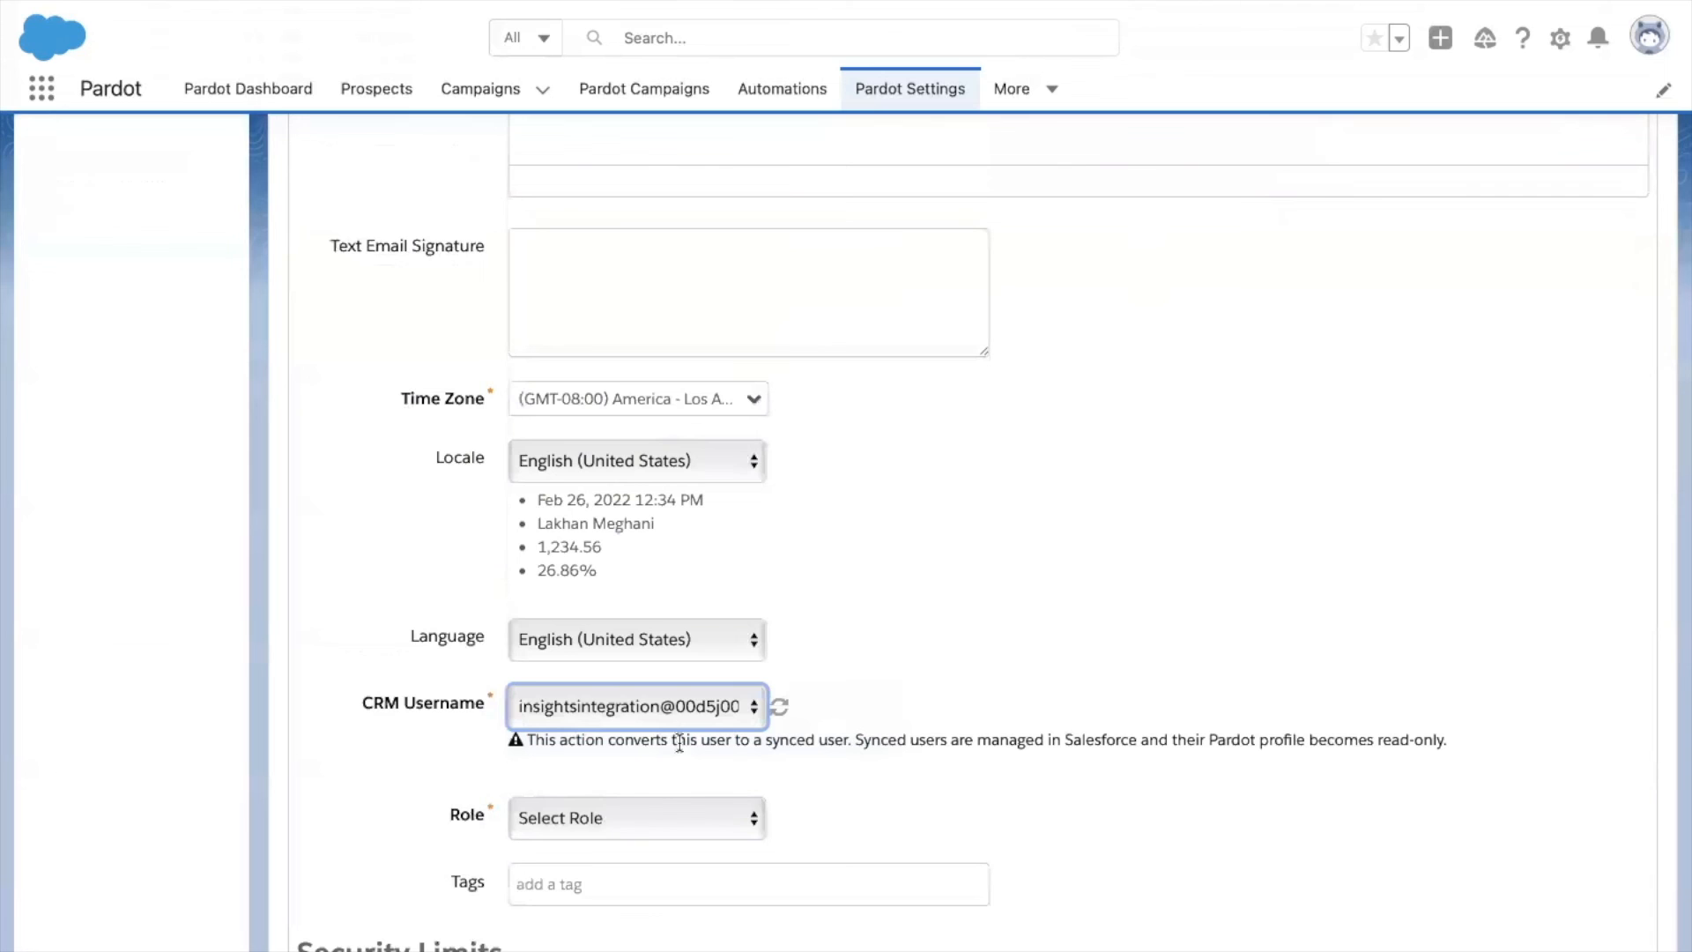
Choose Apex Hours Marketing as the user's Role.
{"action": "scroll", "coordinate": [680, 743], "scroll_direction": "down", "scroll_amount": 3}
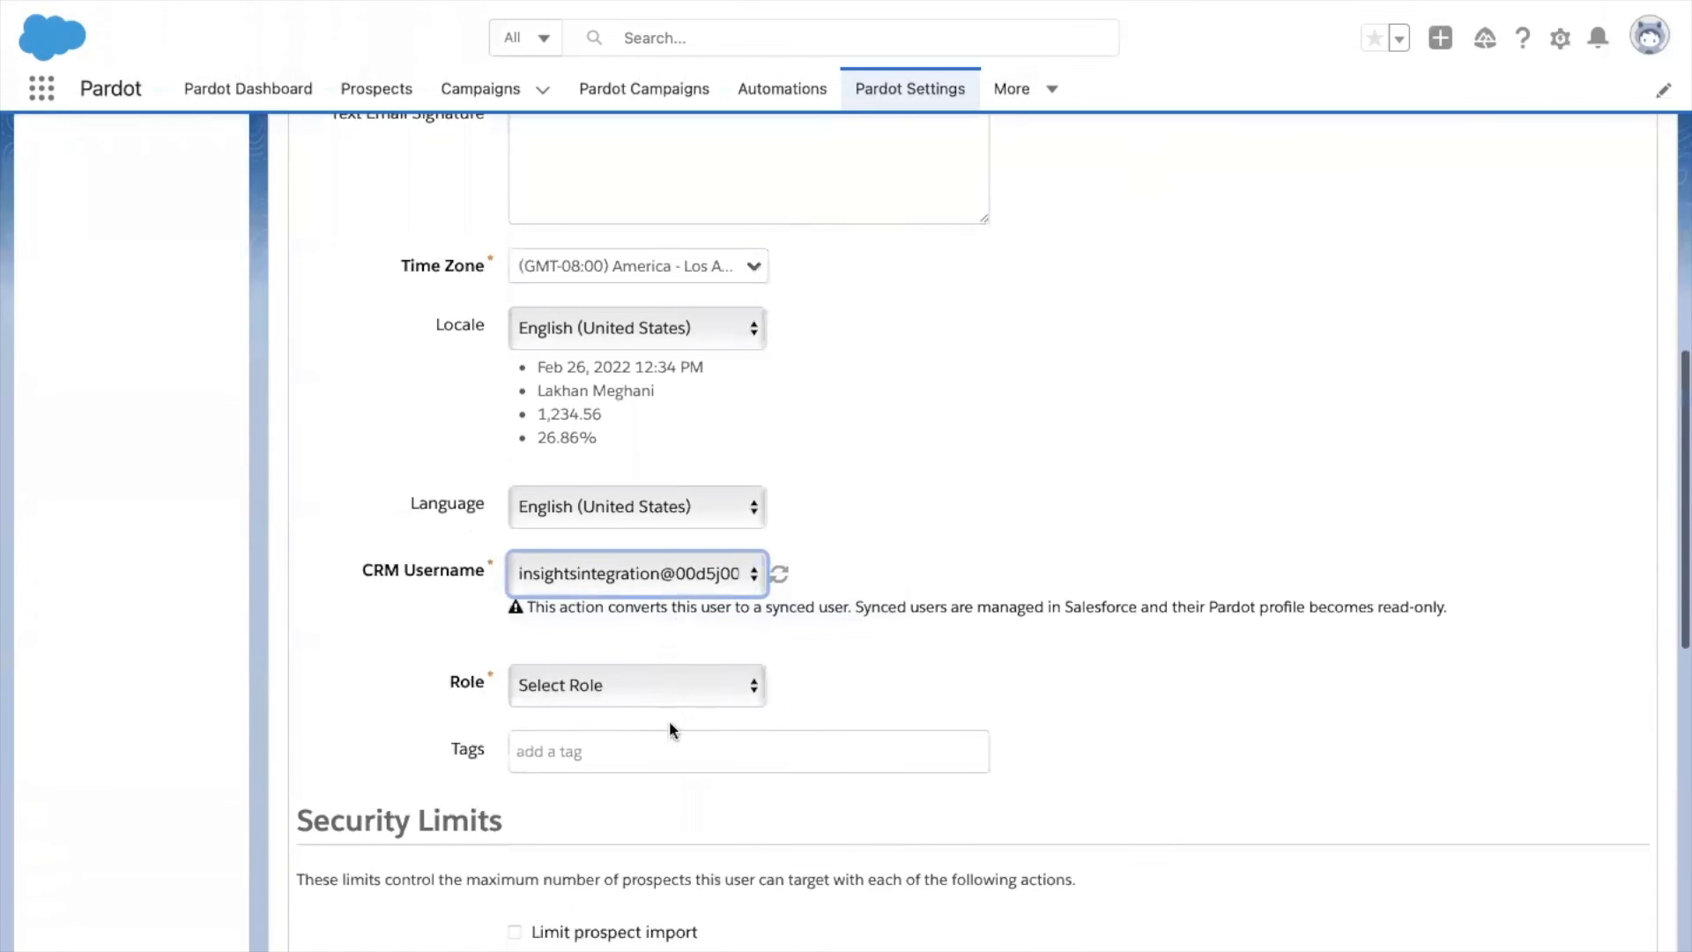
{"action": "left_click", "coordinate": [667, 696]}
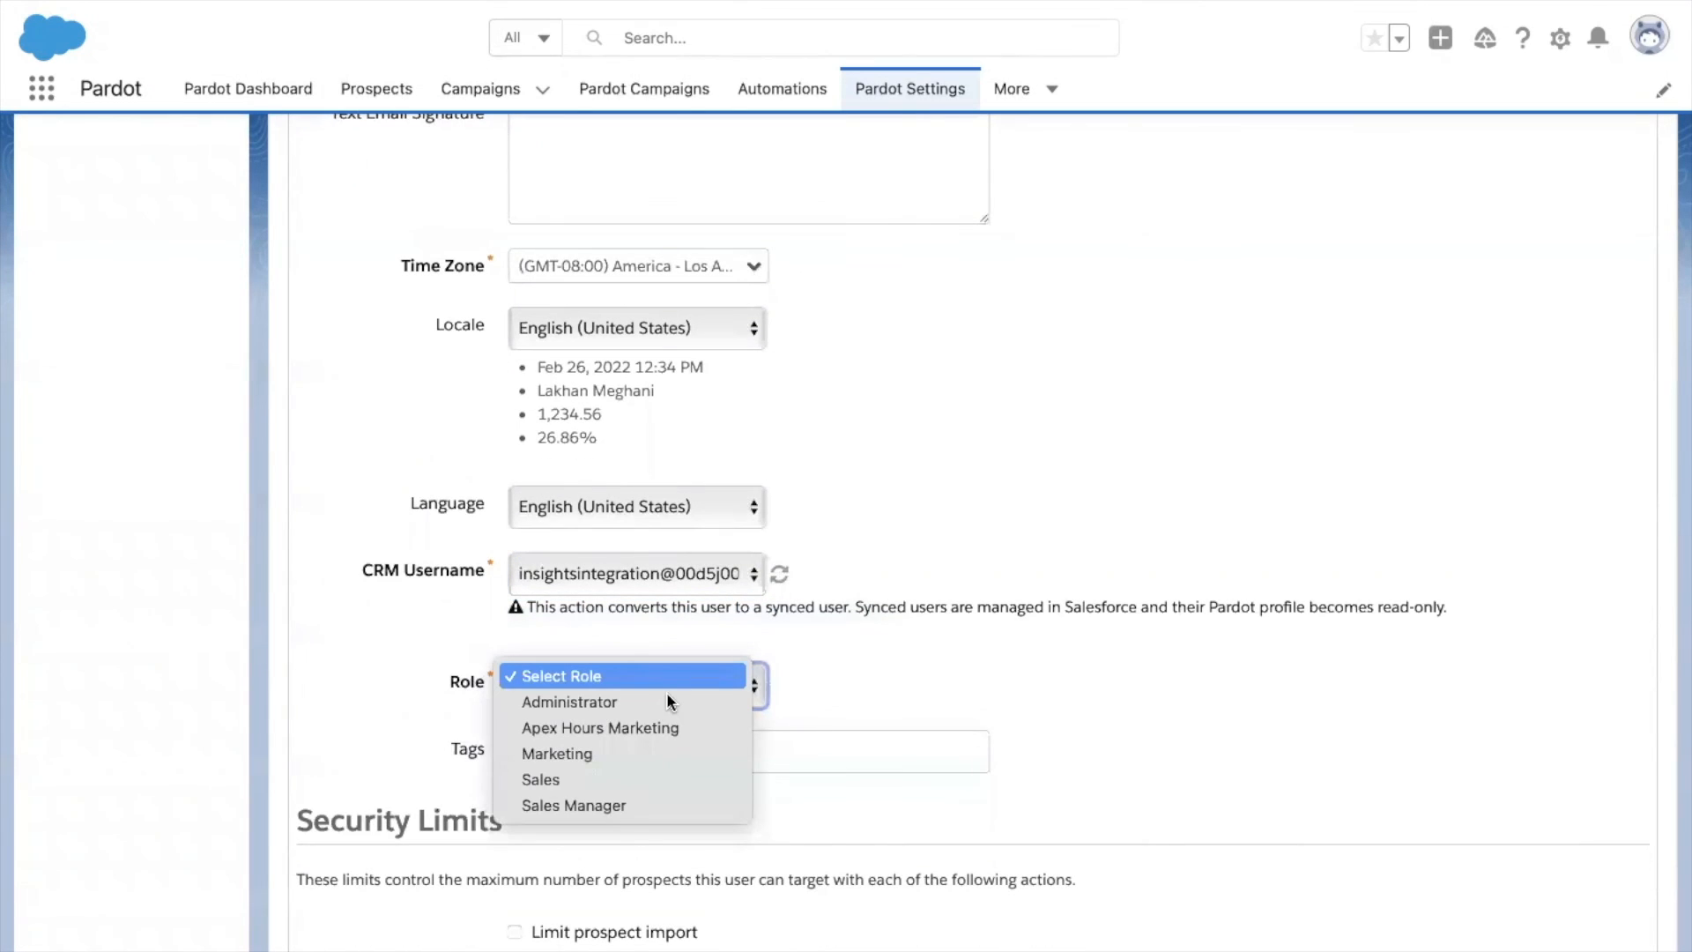
{"action": "left_click", "coordinate": [621, 728]}
{"action": "scroll", "coordinate": [620, 731], "scroll_direction": "down", "scroll_amount": 5}
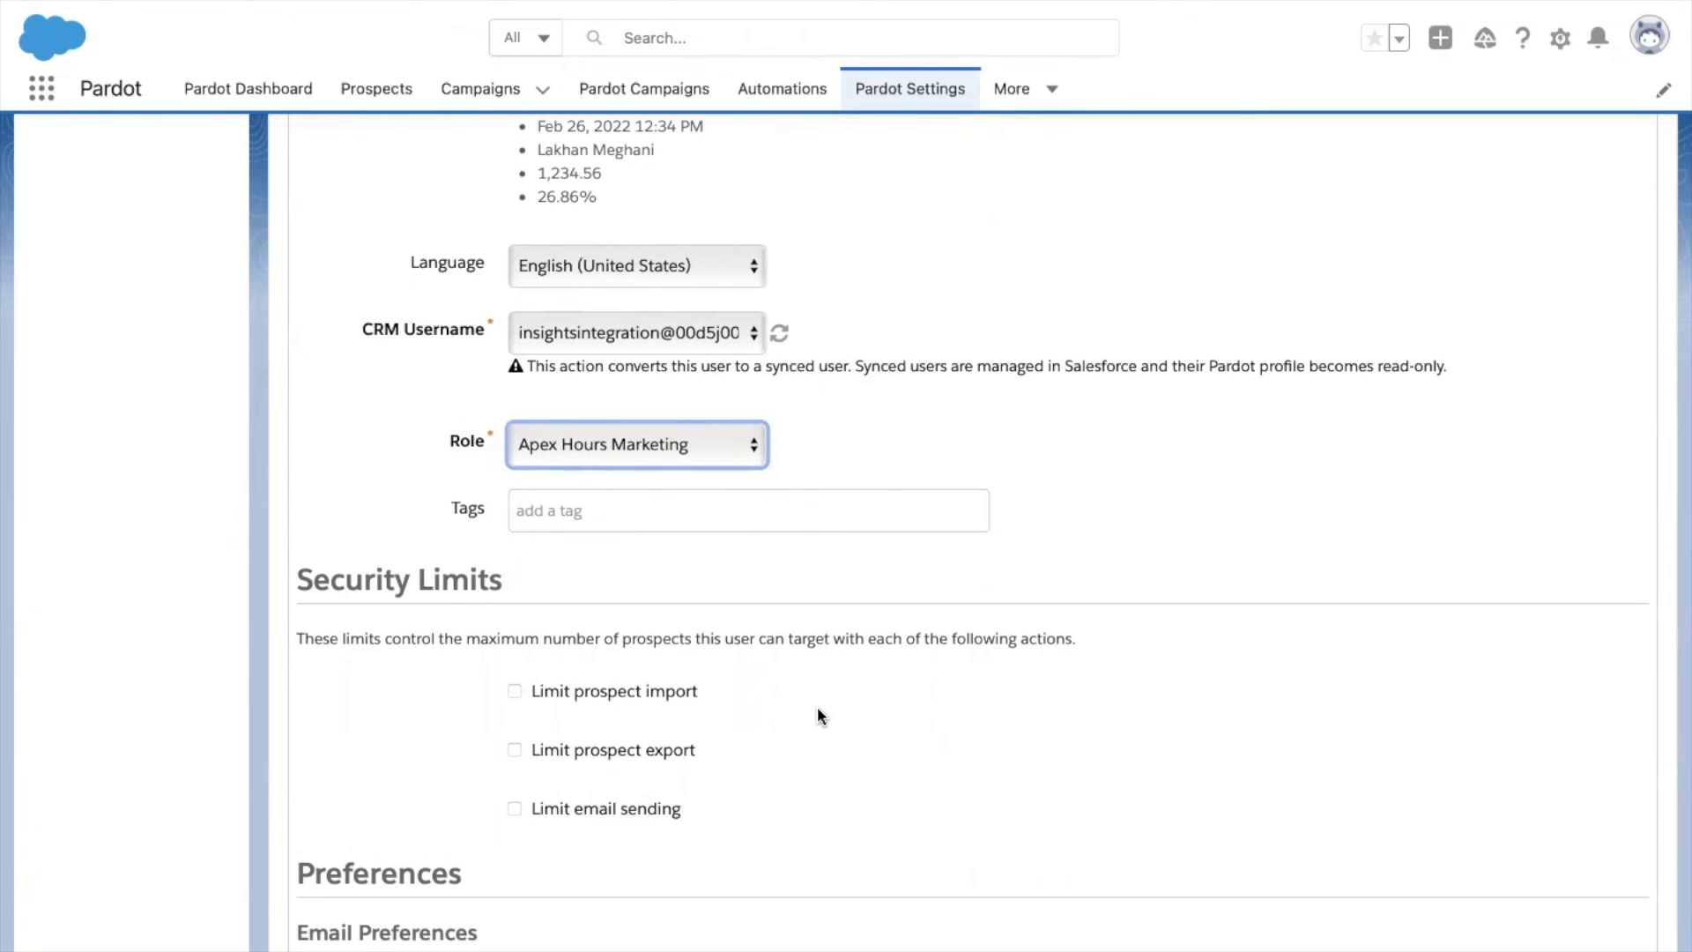
{"action": "scroll", "coordinate": [818, 710], "scroll_direction": "down", "scroll_amount": 6}
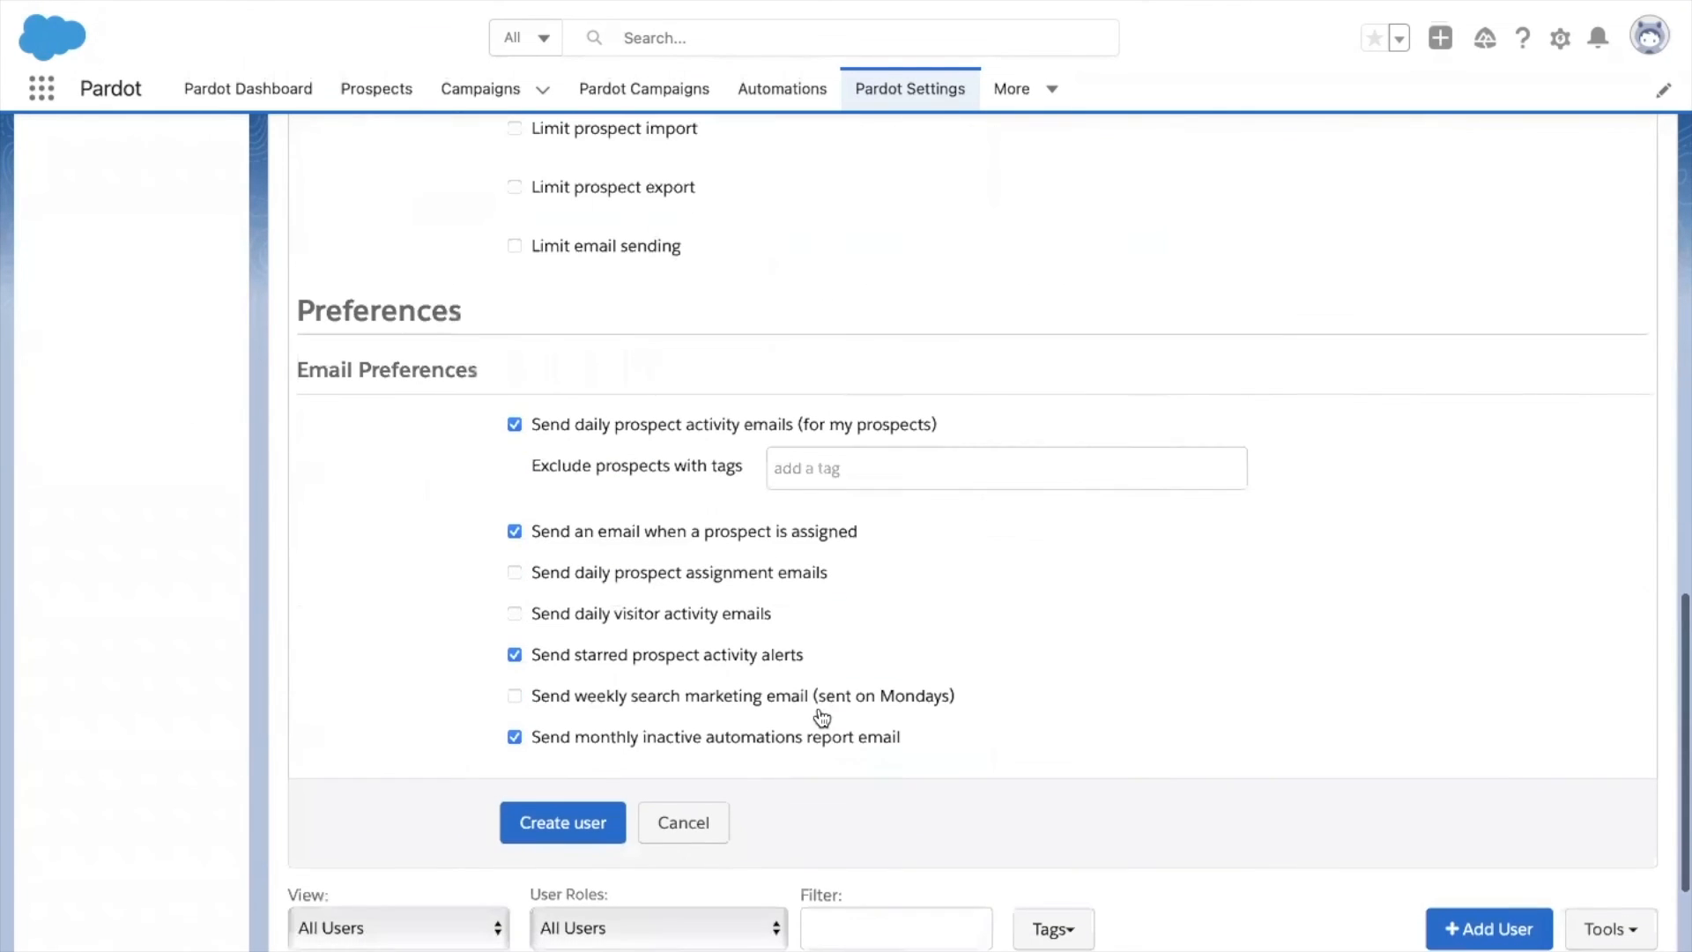
{"action": "scroll", "coordinate": [817, 716], "scroll_direction": "down", "scroll_amount": 1}
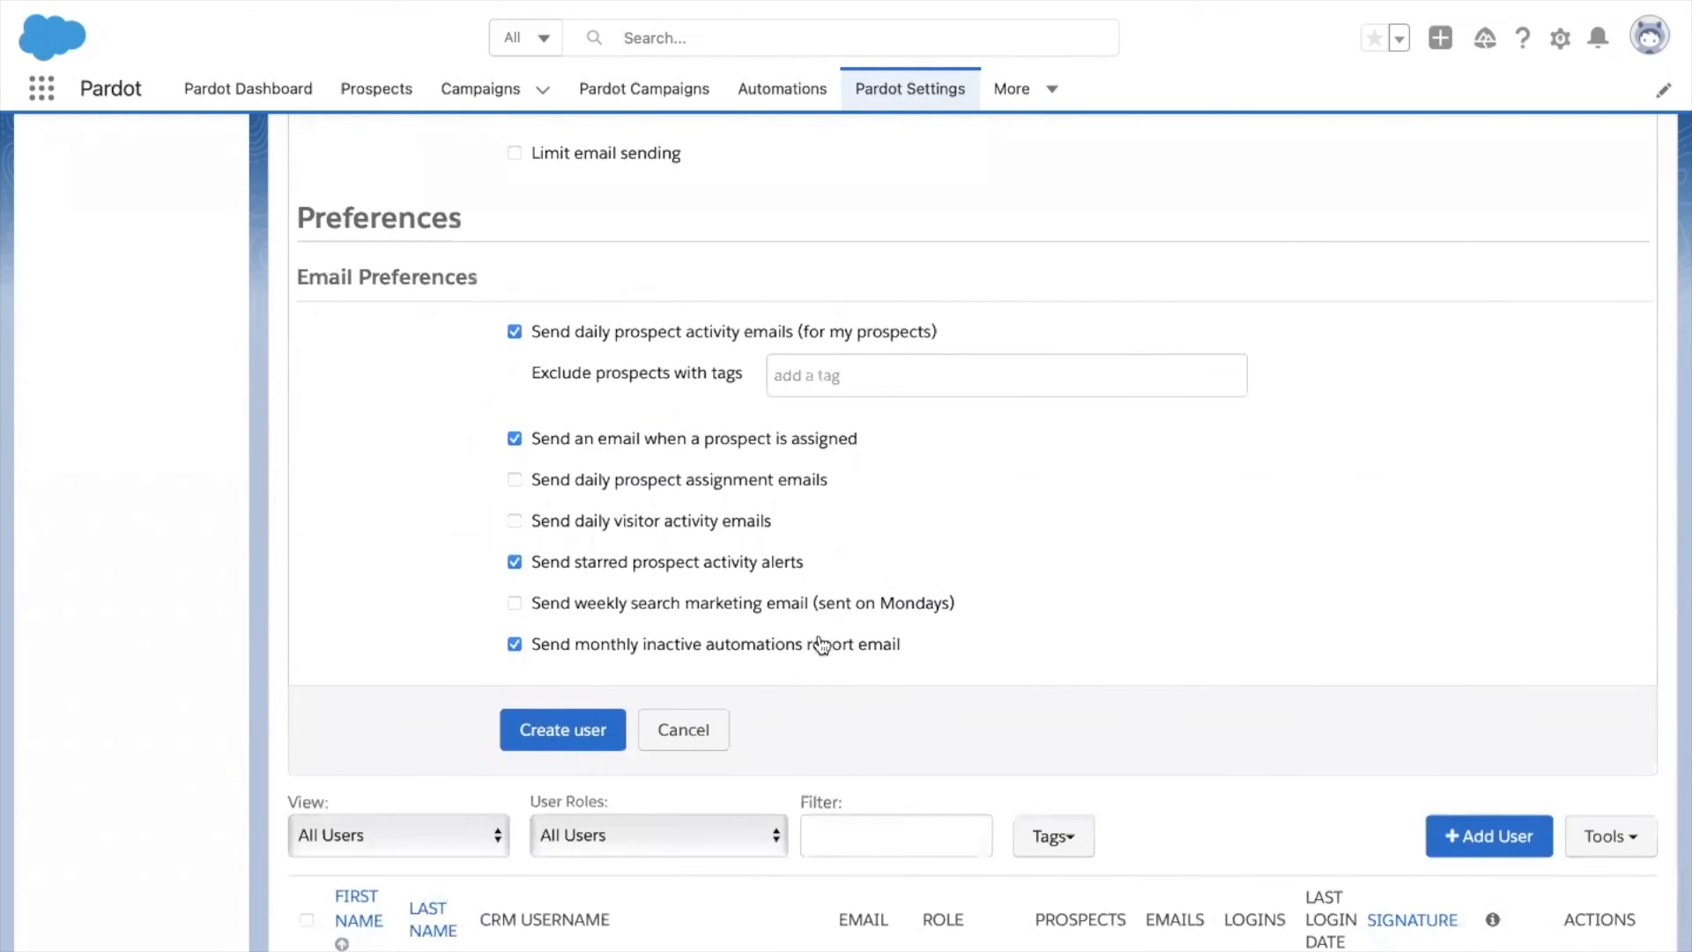
{"action": "scroll", "coordinate": [822, 645], "scroll_direction": "down", "scroll_amount": 1}
{"action": "scroll", "coordinate": [779, 425], "scroll_direction": "up", "scroll_amount": 4}
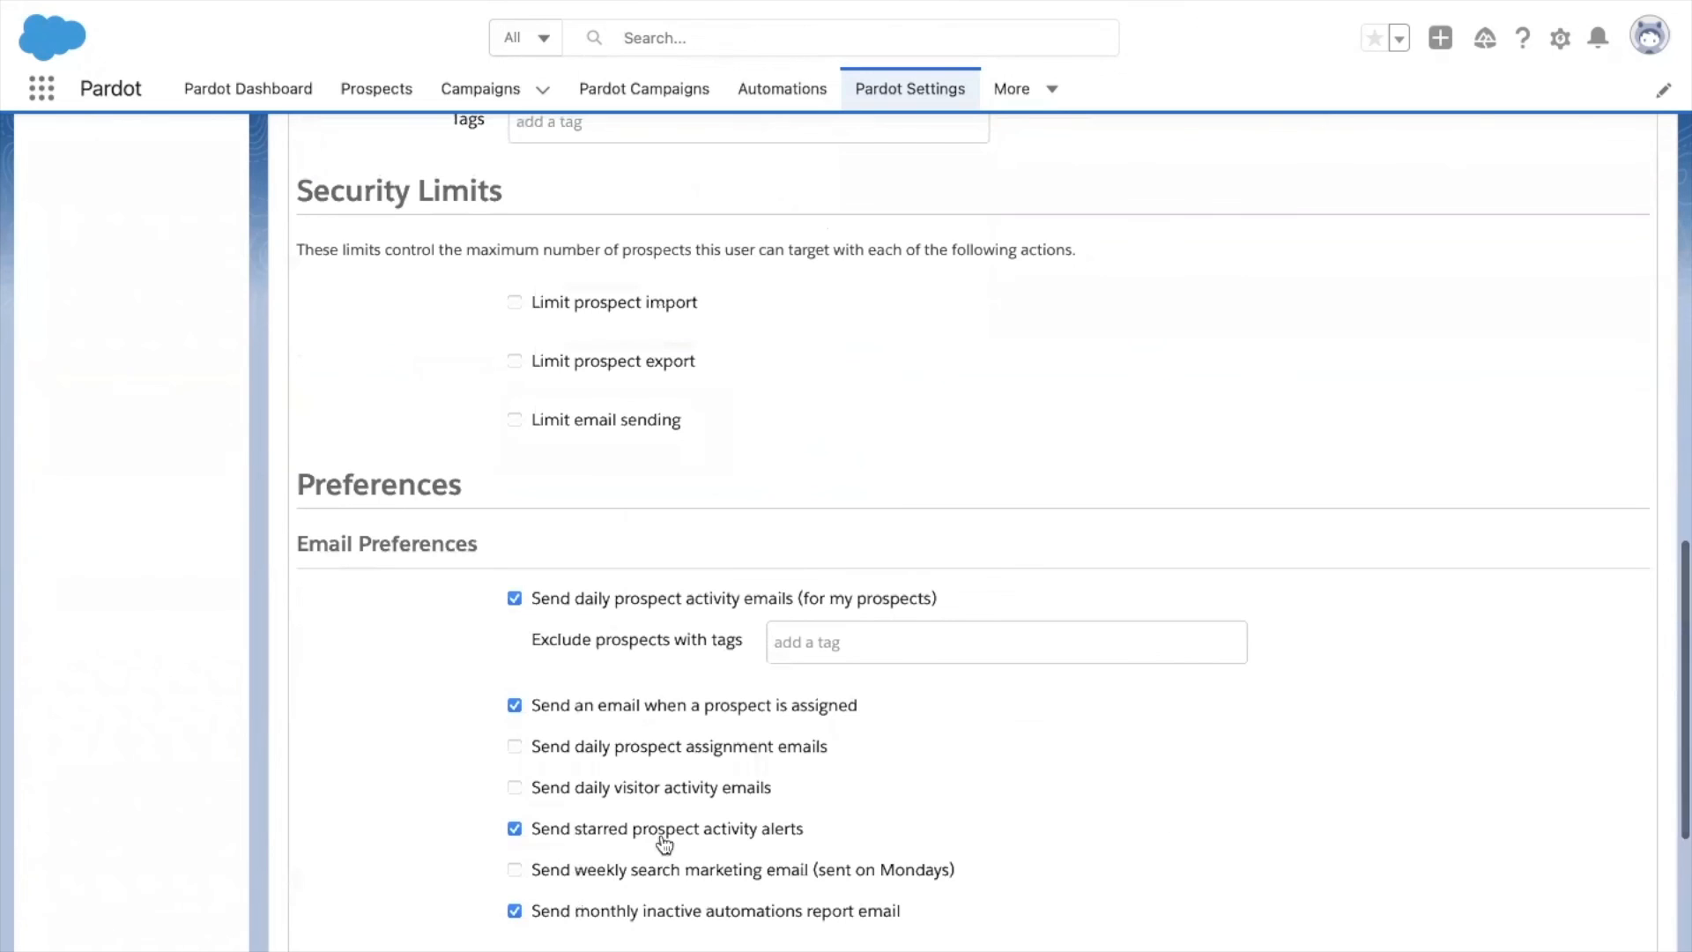
{"action": "scroll", "coordinate": [693, 722], "scroll_direction": "down", "scroll_amount": 3}
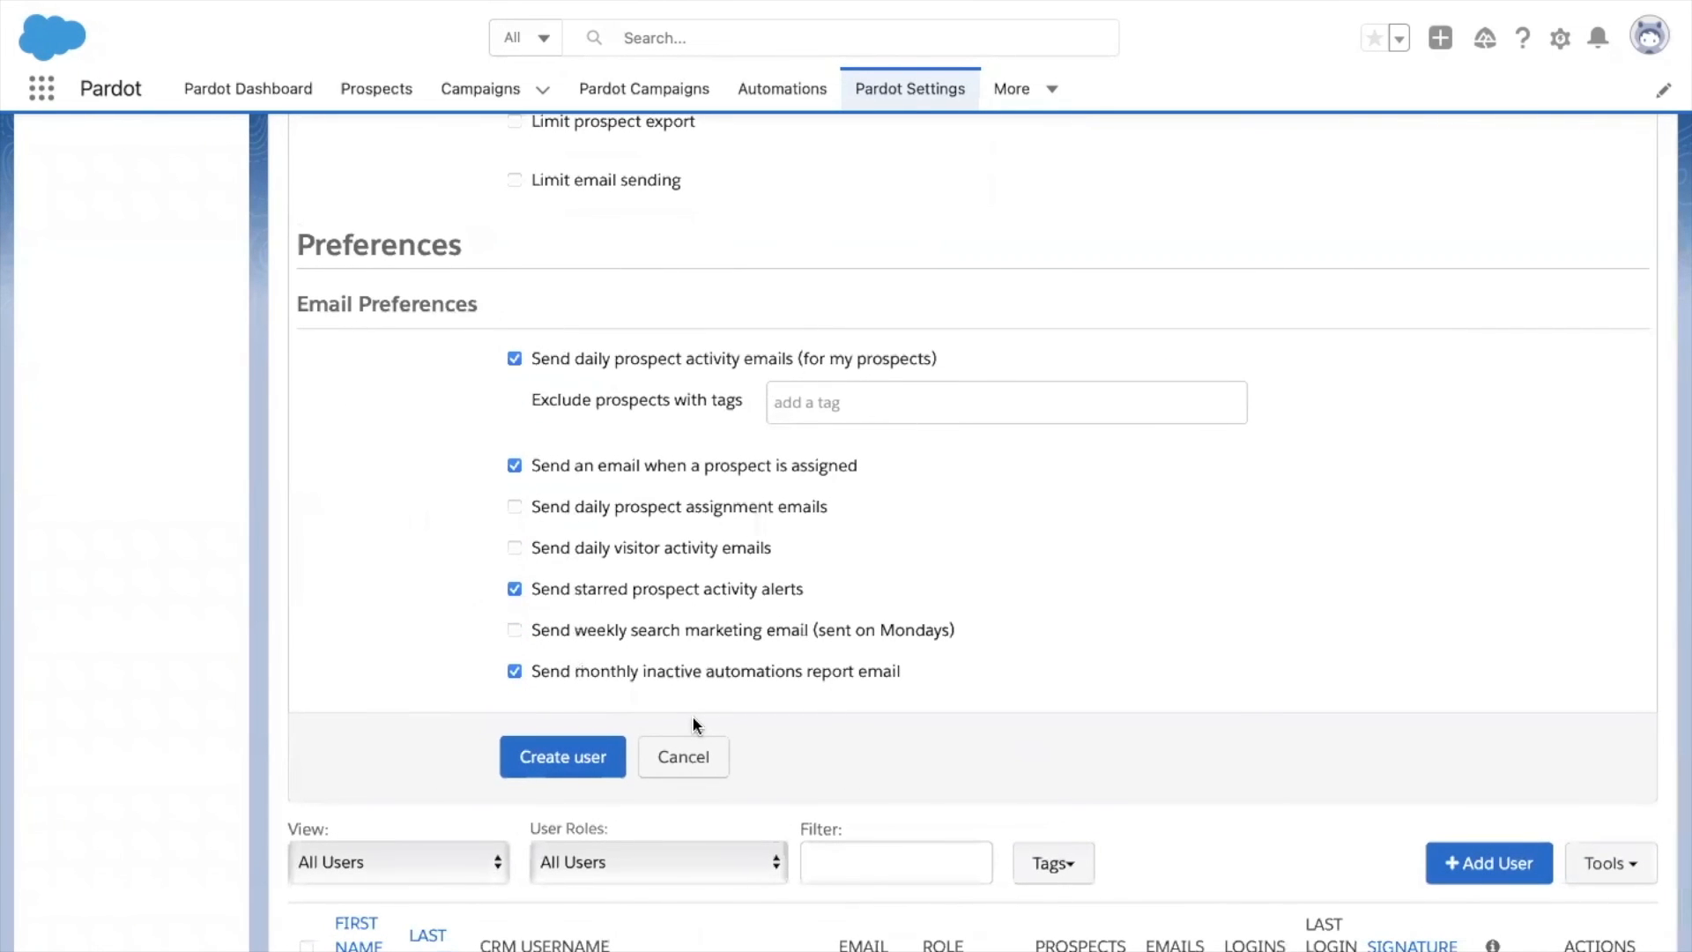
Create the user and review the saved record showing the Manager title and Apex Hours Marketing role.
{"action": "left_click", "coordinate": [547, 751]}
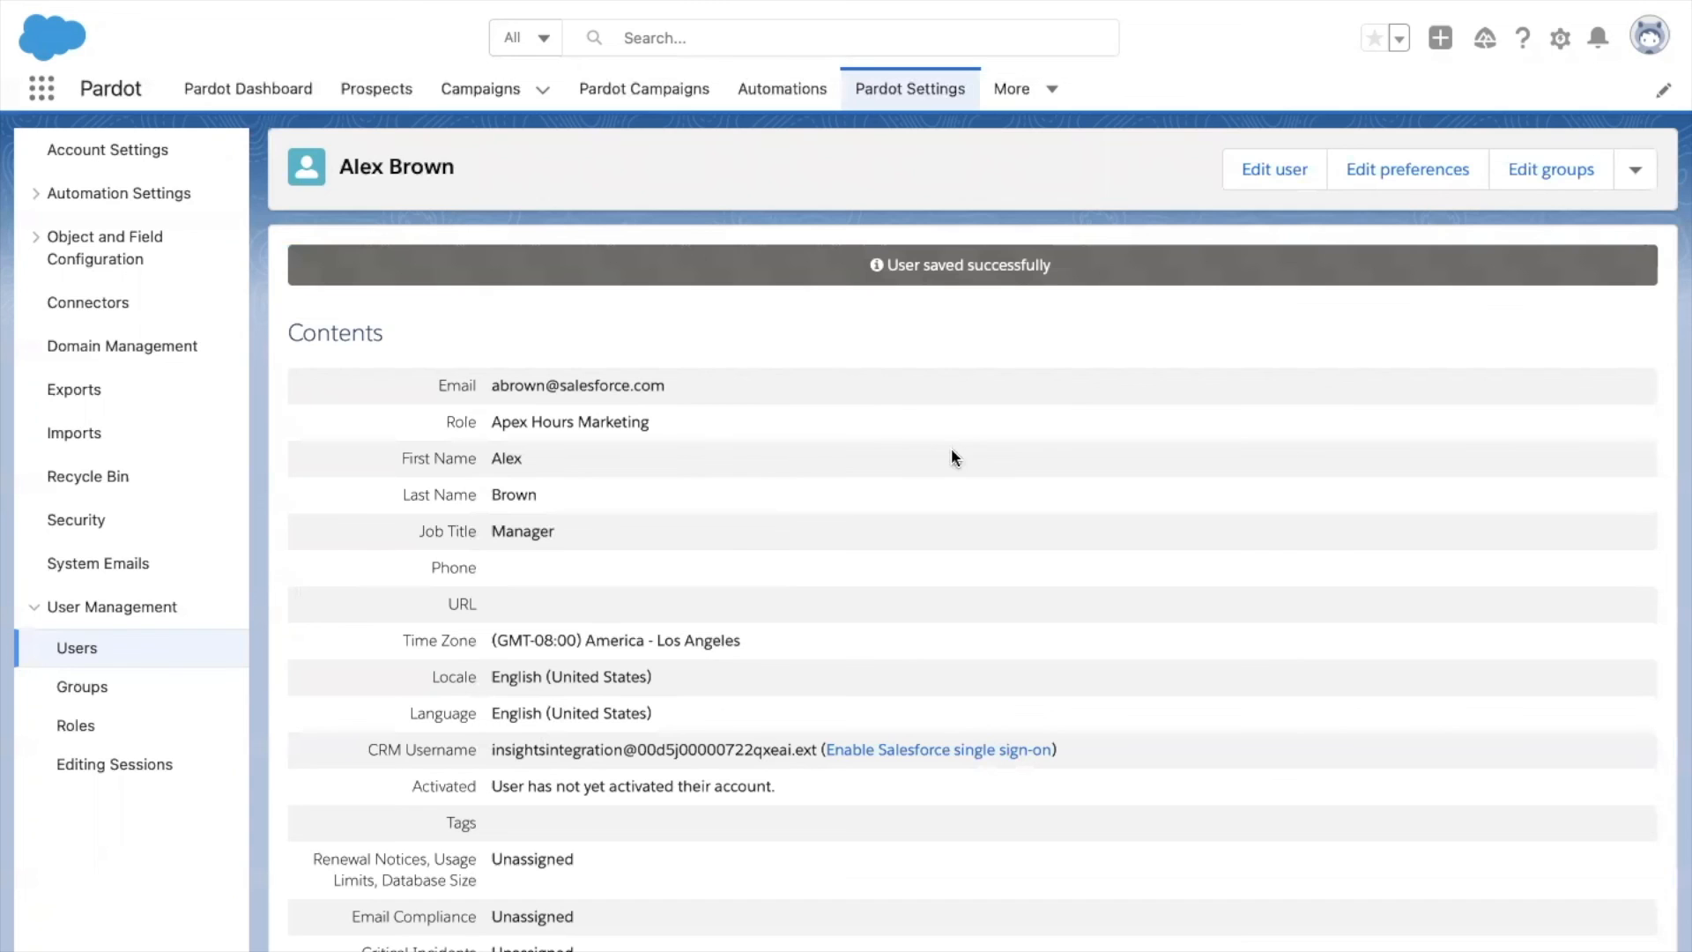
{"action": "scroll", "coordinate": [951, 455], "scroll_direction": "down", "scroll_amount": 2}
{"action": "scroll", "coordinate": [952, 456], "scroll_direction": "down", "scroll_amount": 1}
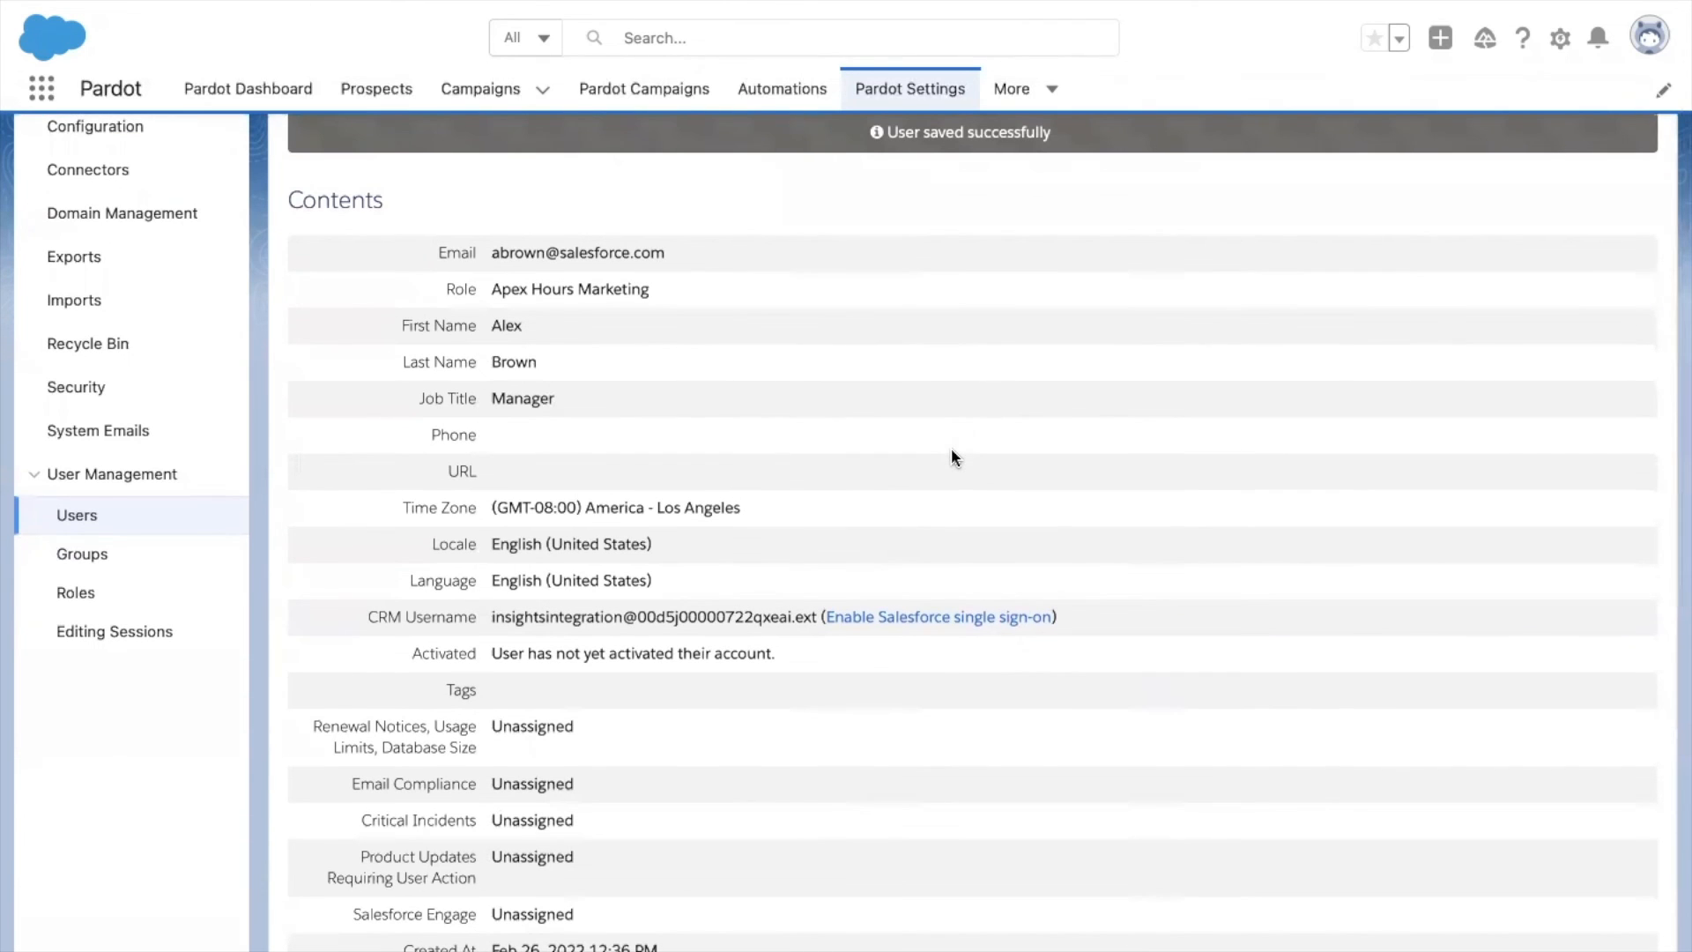
{"action": "scroll", "coordinate": [952, 456], "scroll_direction": "up", "scroll_amount": 2}
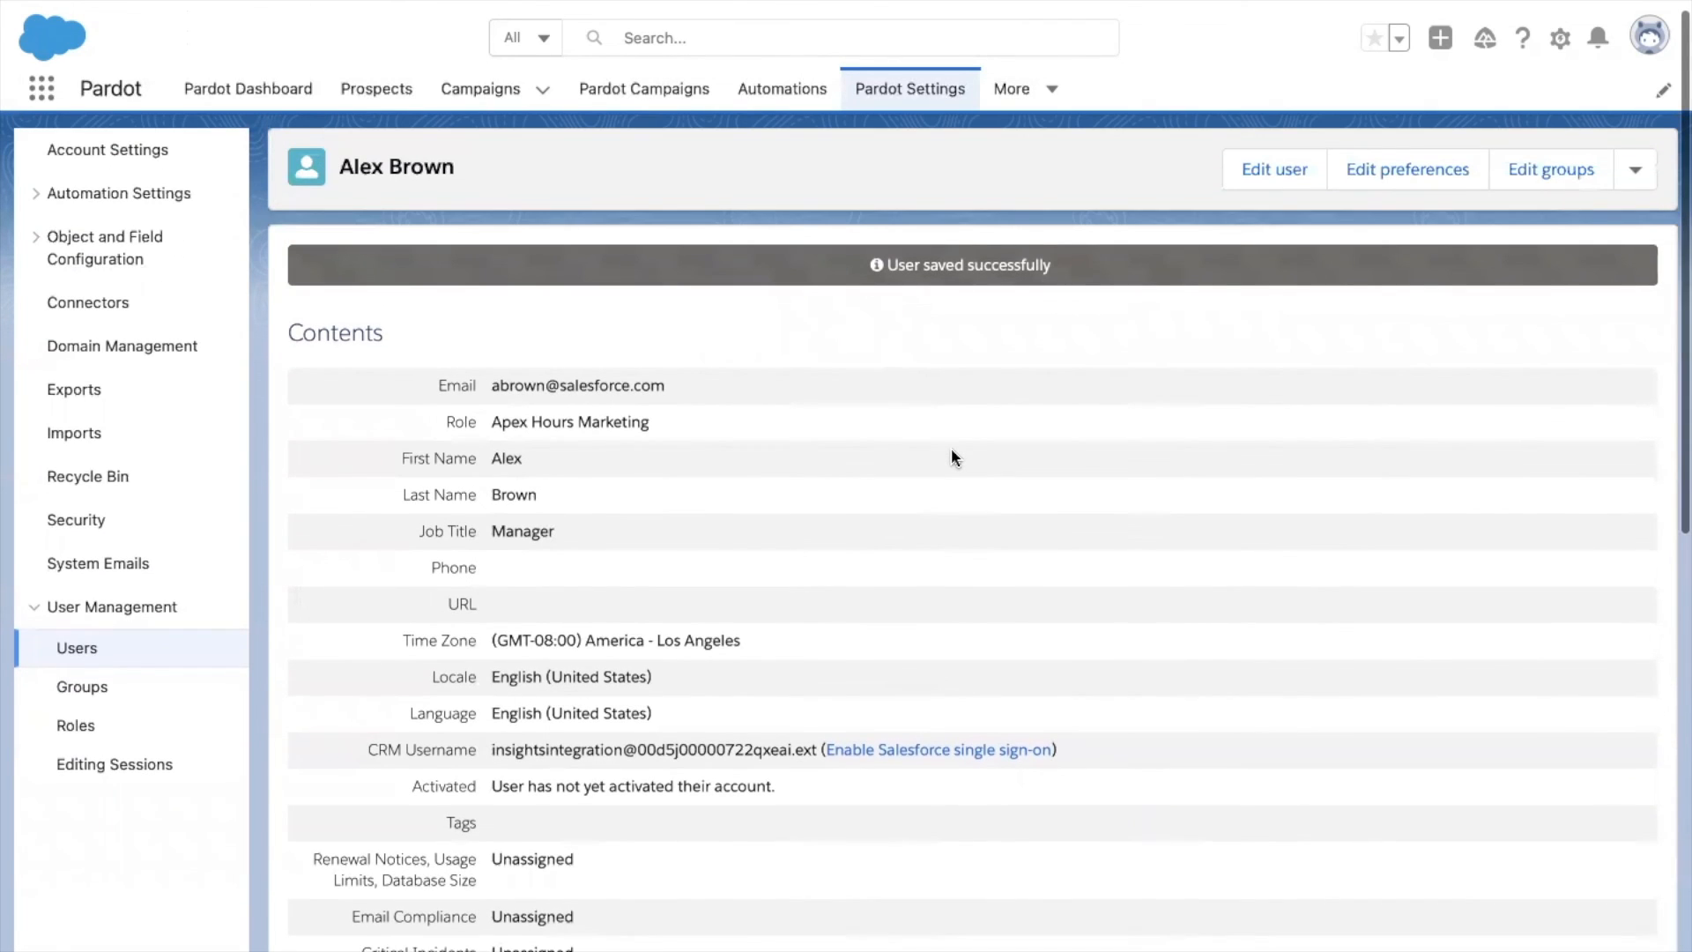